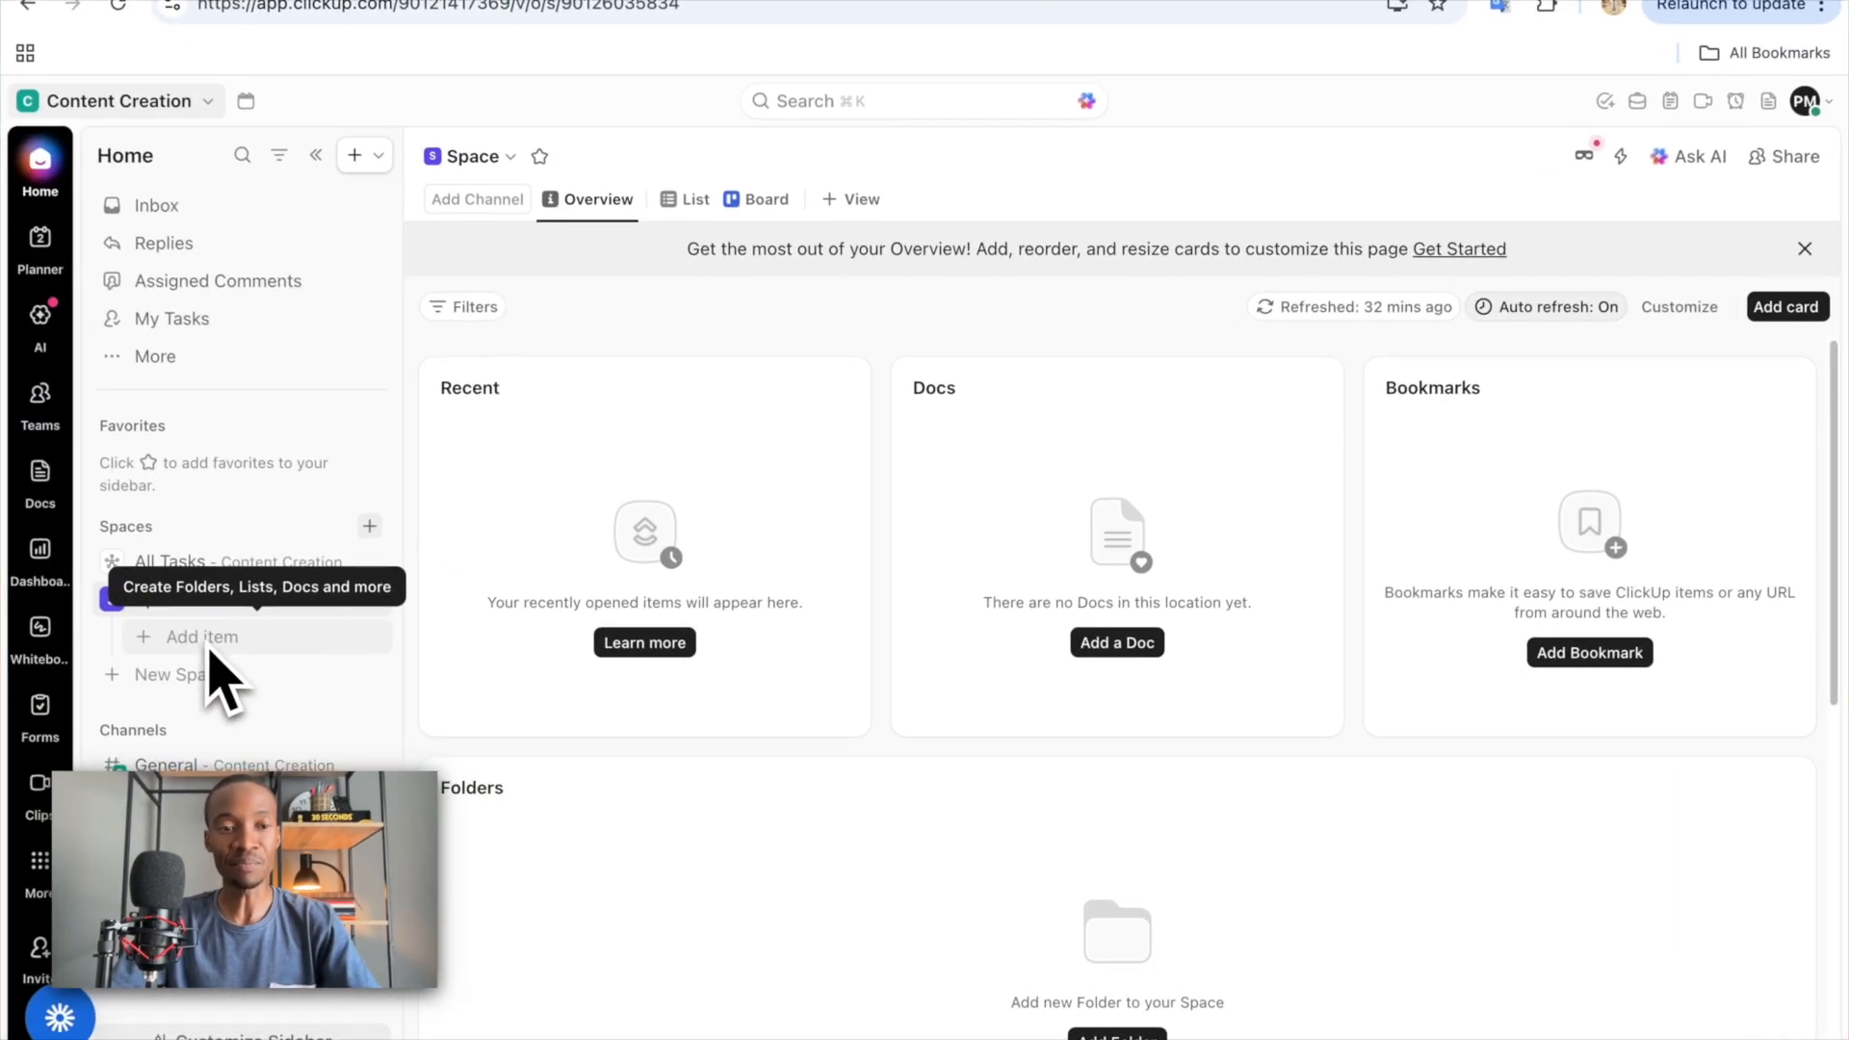
- Create a list named "Content Creation Flow" in the Space and dismiss the AI-suggested list settings
click(198, 636)
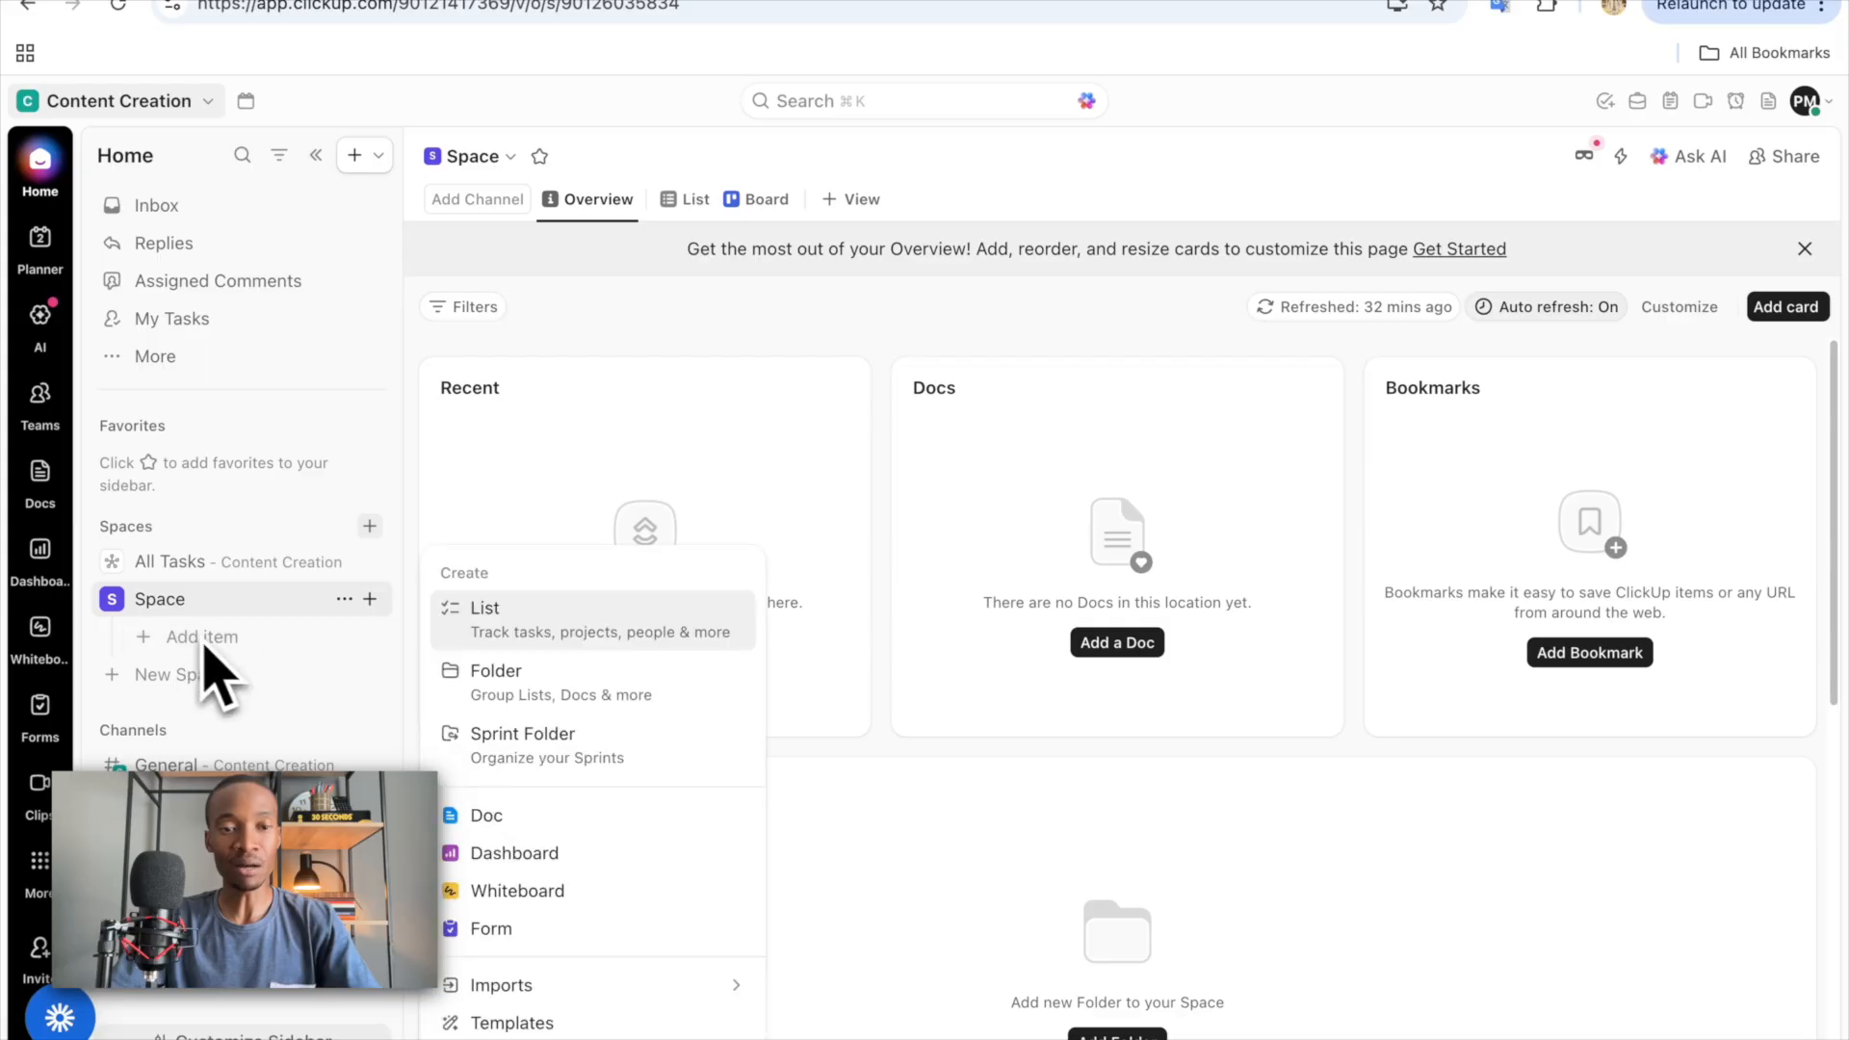
click(536, 638)
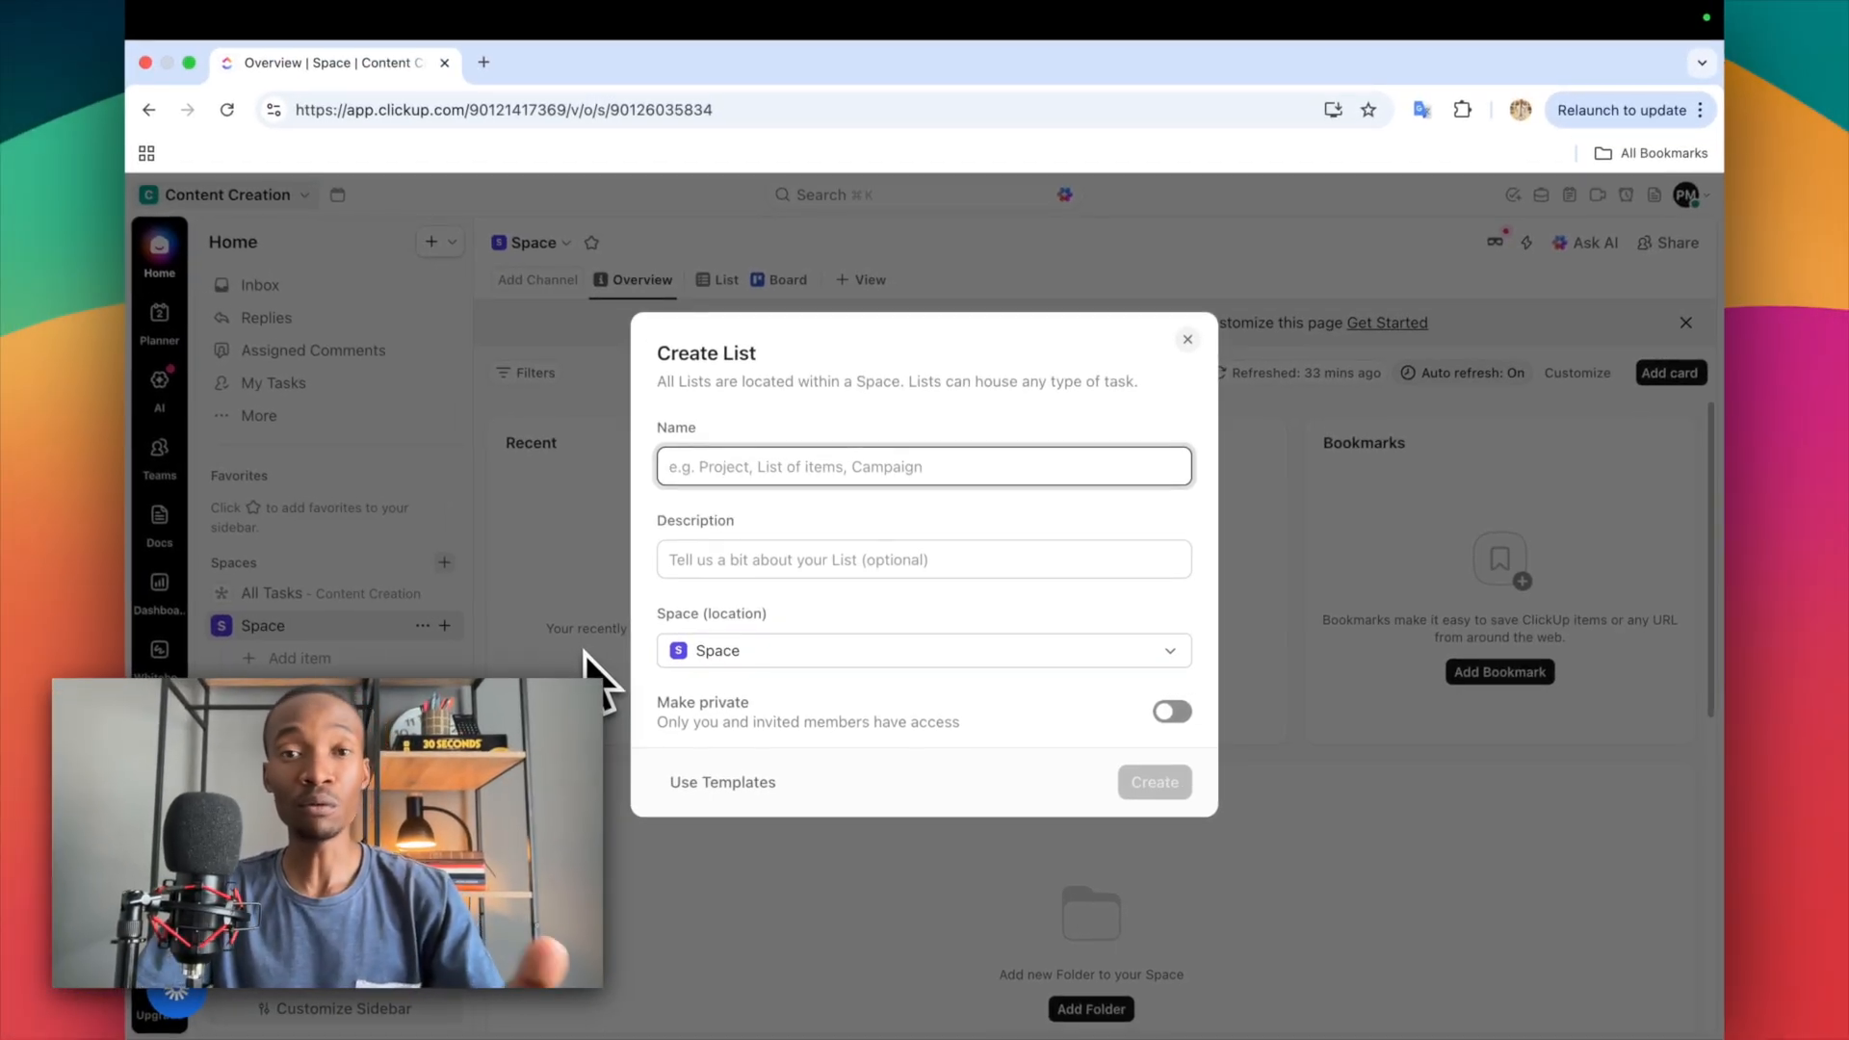
text(C)
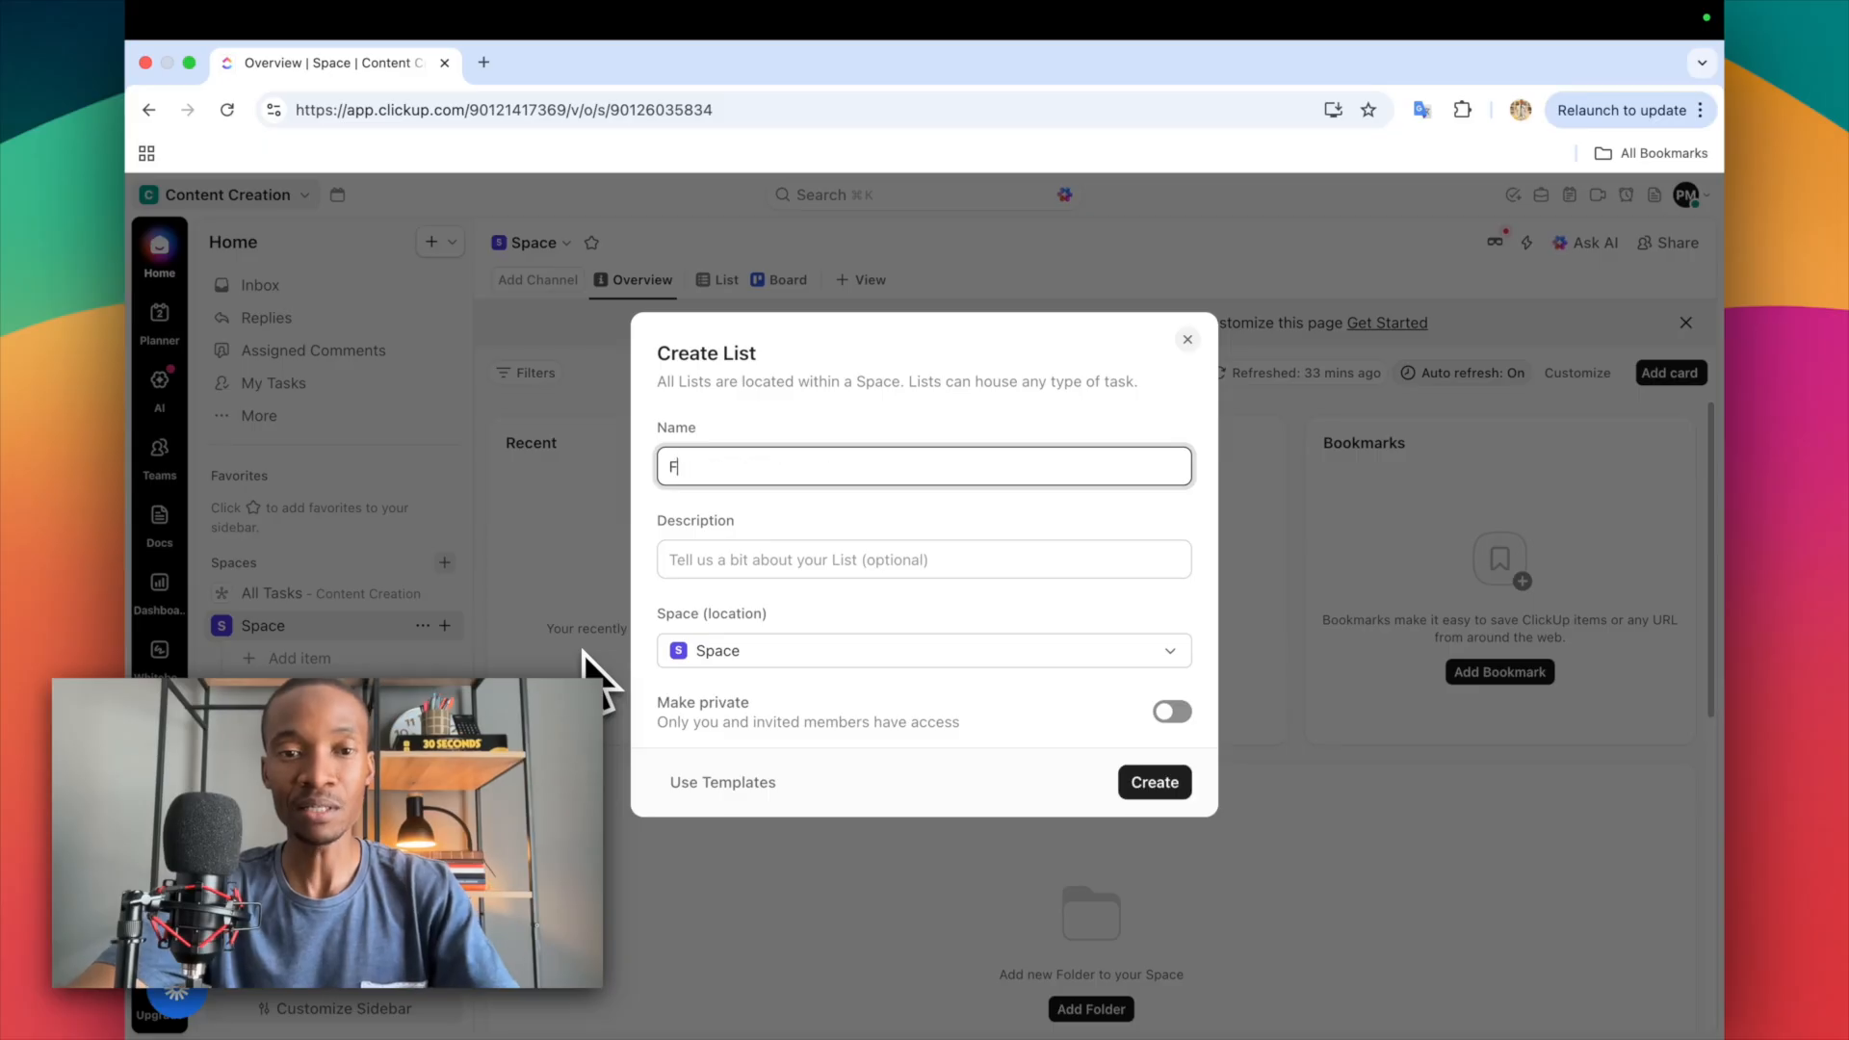
key(BackSpace)
text(Content Creation)
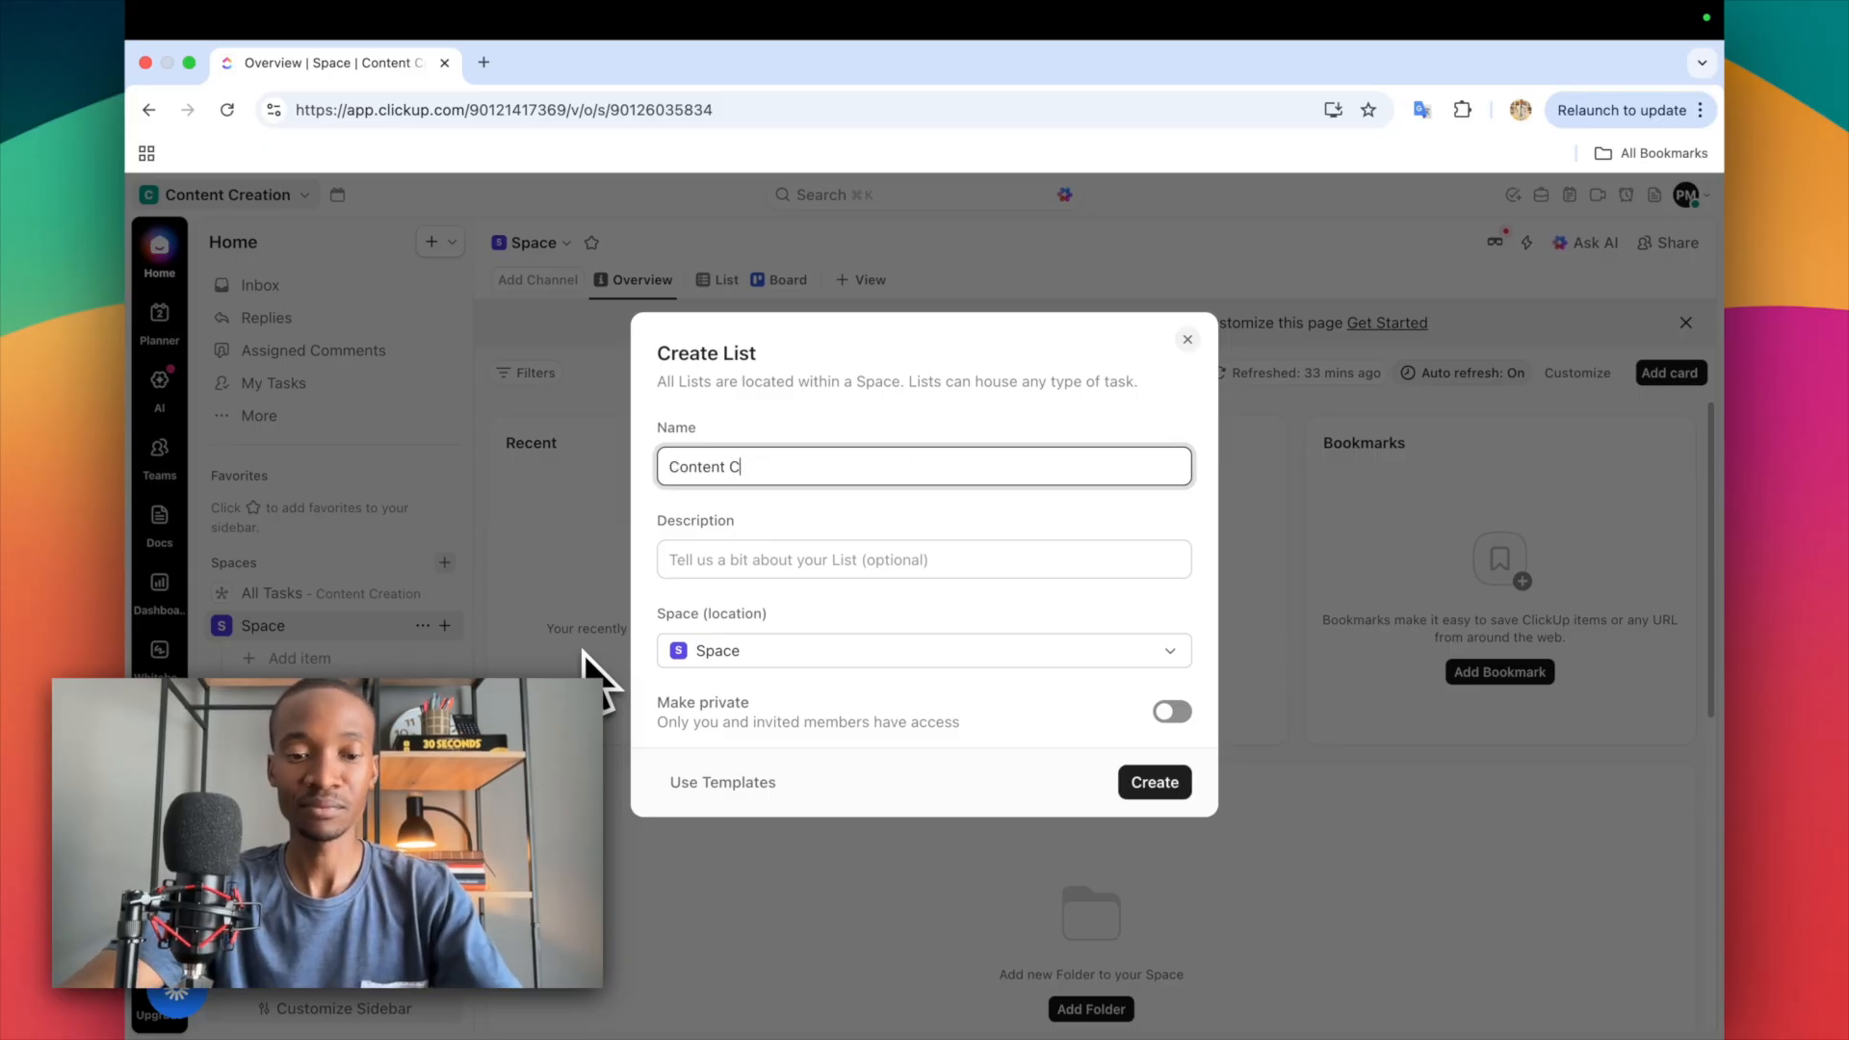
text( Flow)
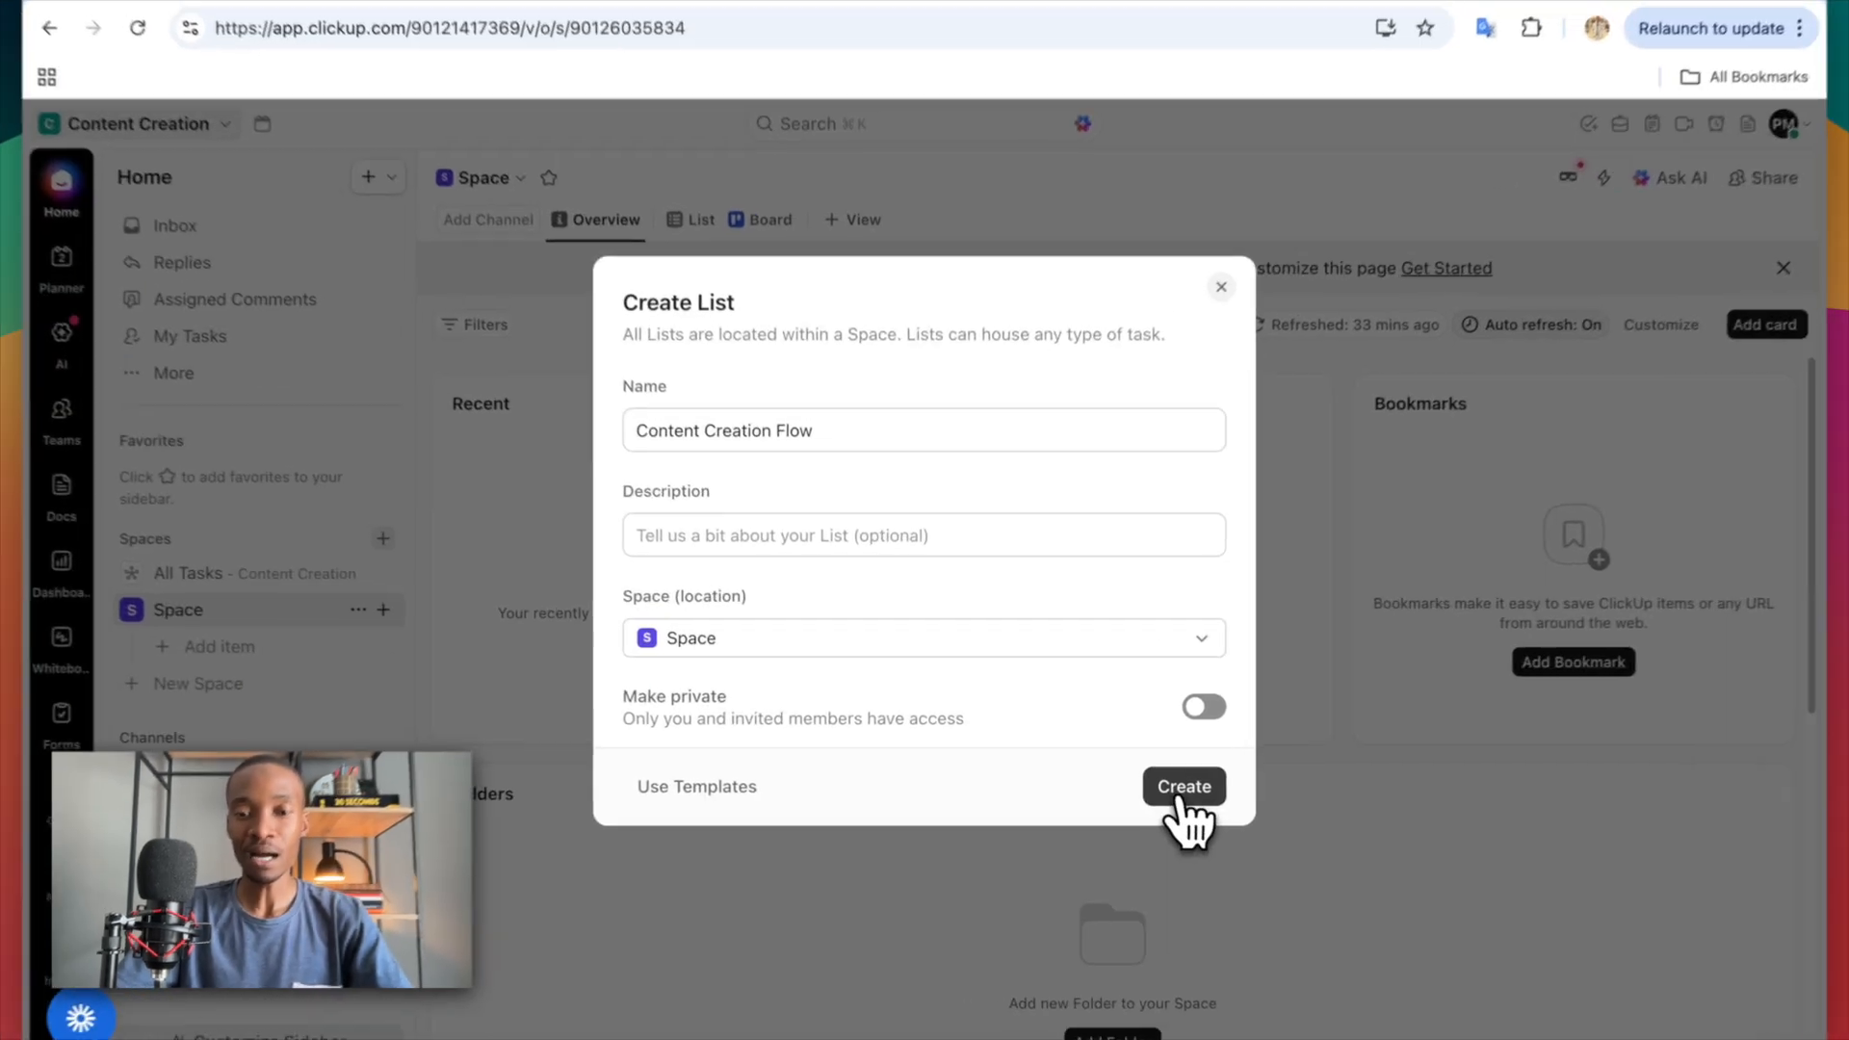
click(1183, 796)
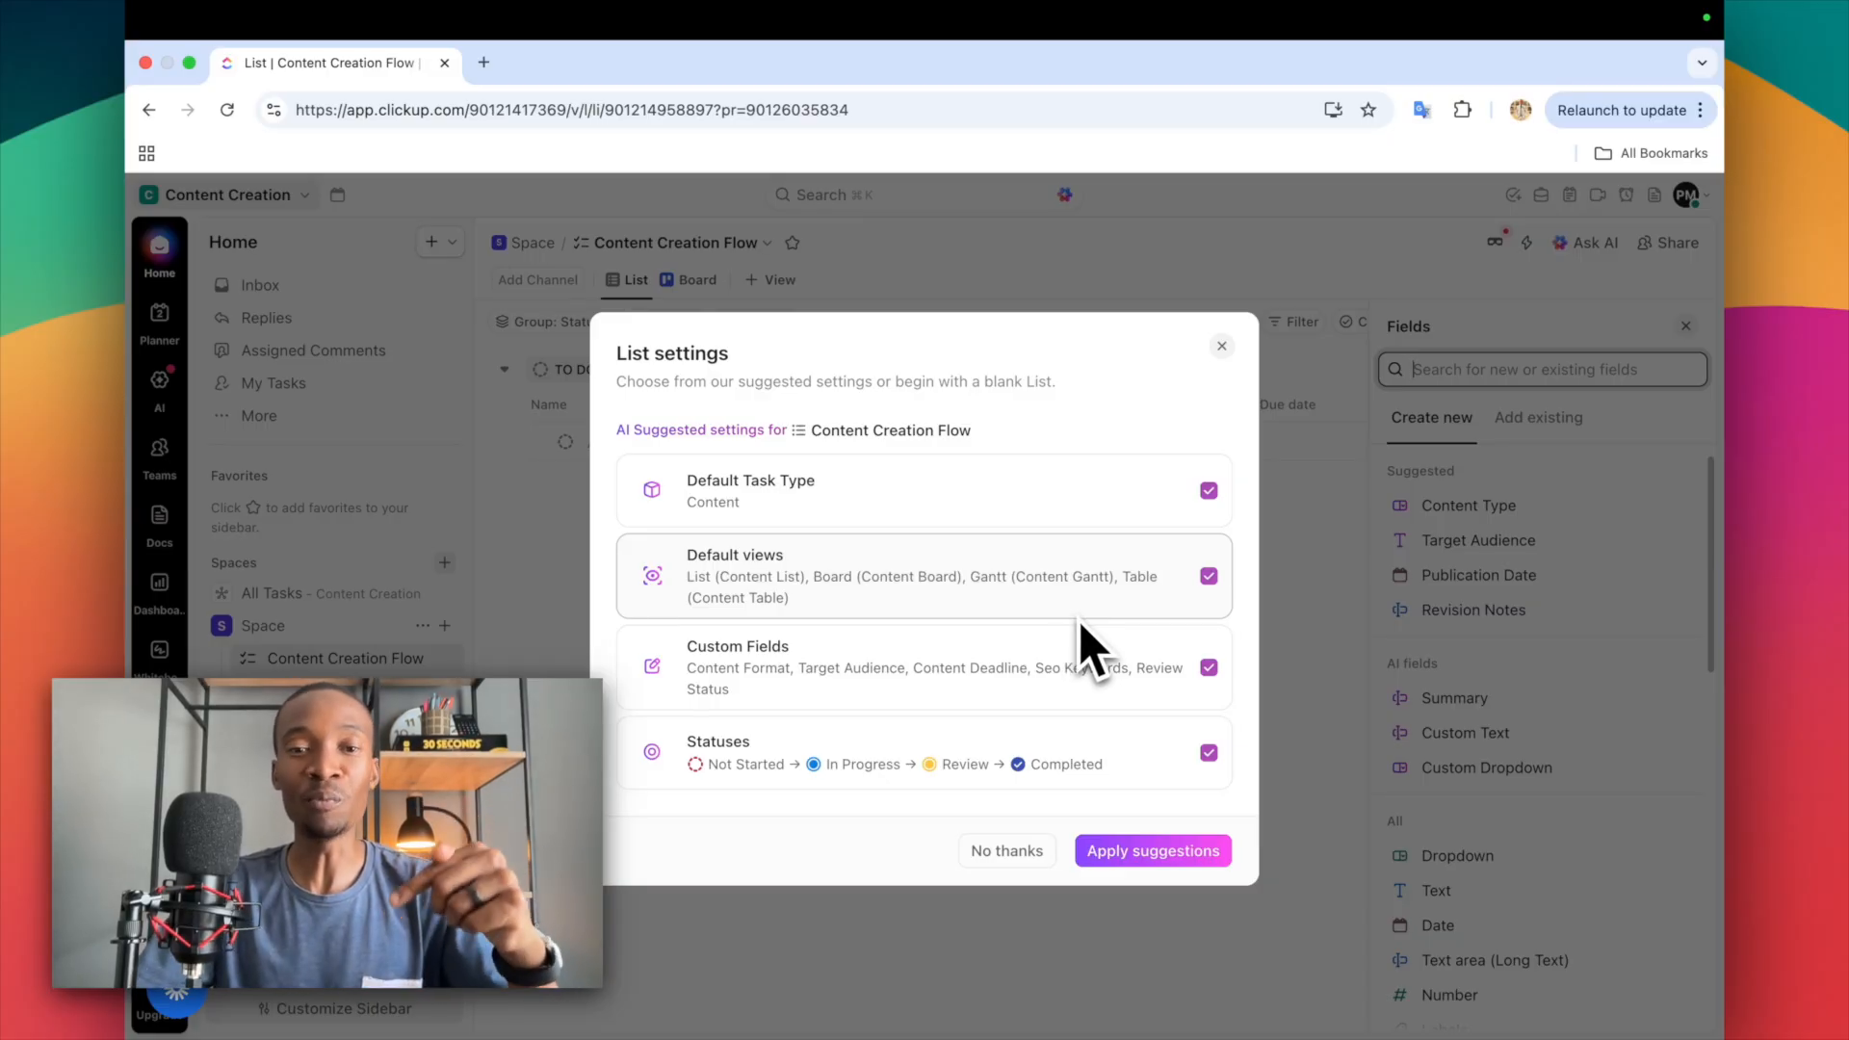
click(1221, 345)
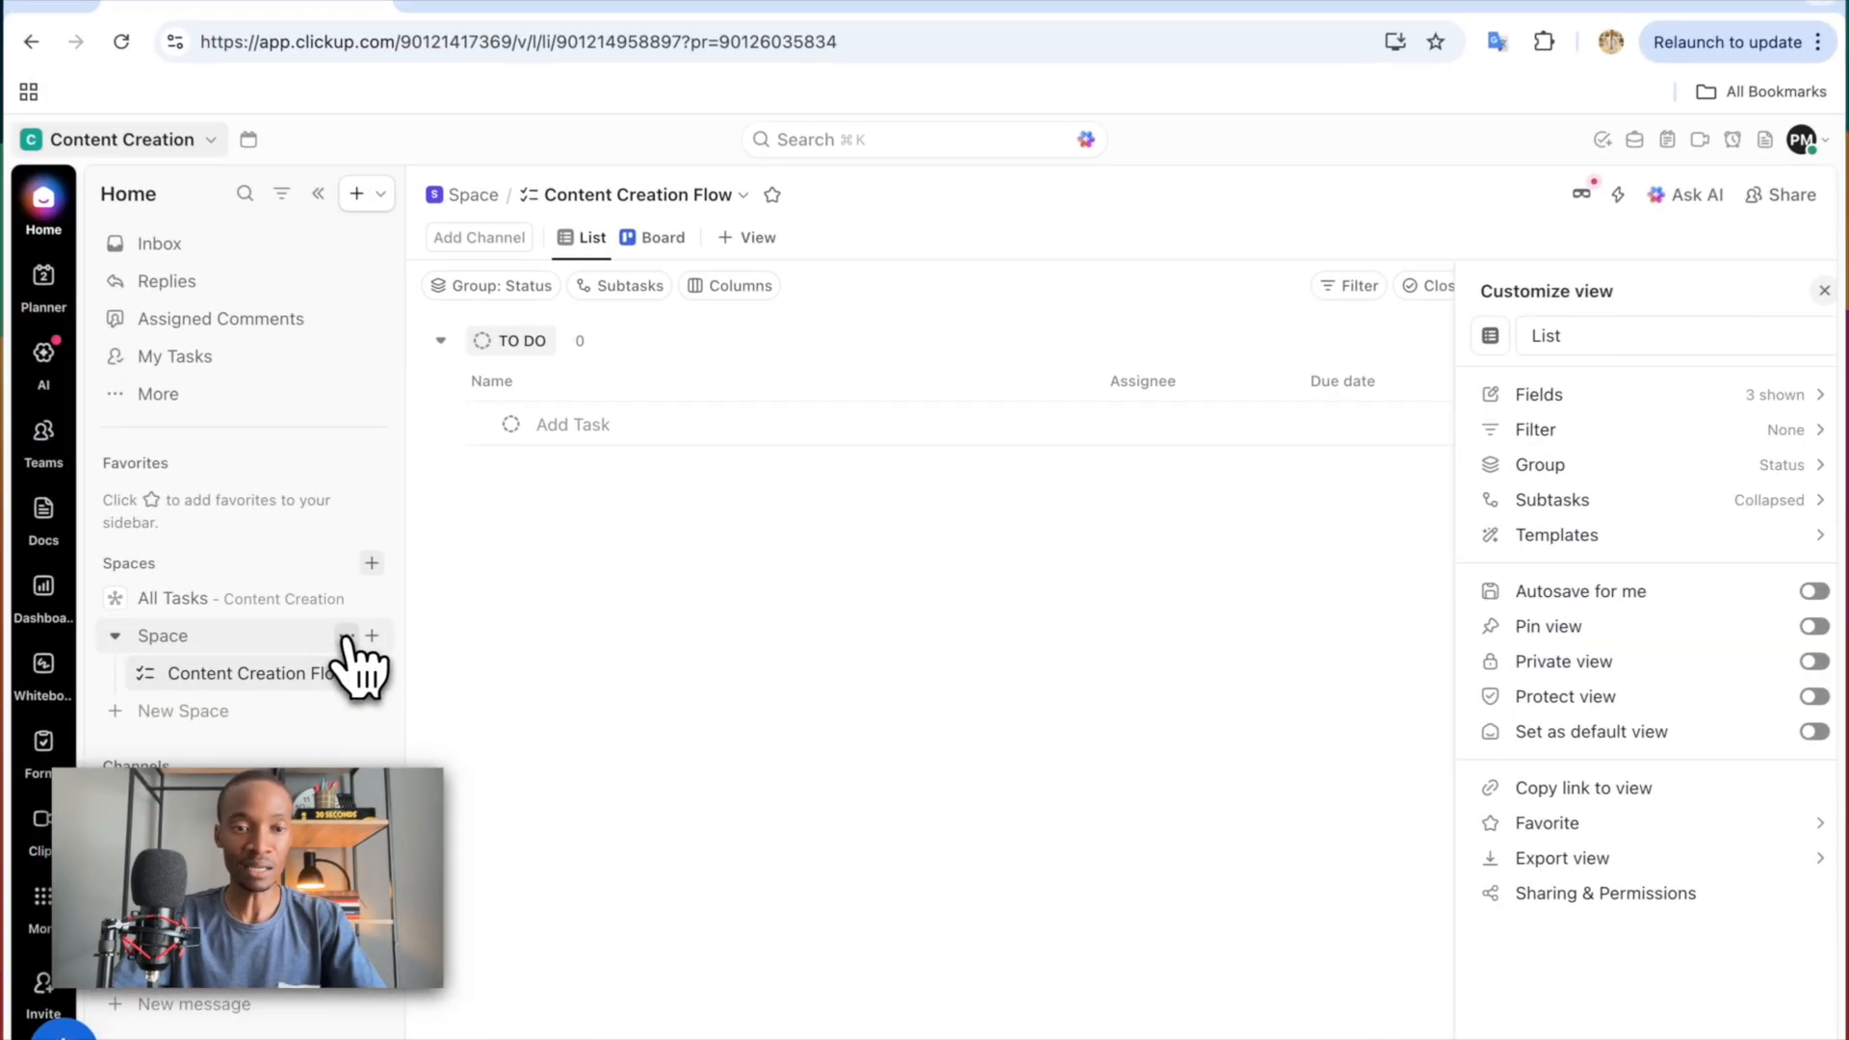
- Rename the Space that holds the list to "Flow Creation Content"
click(423, 625)
mouse_move(483, 610)
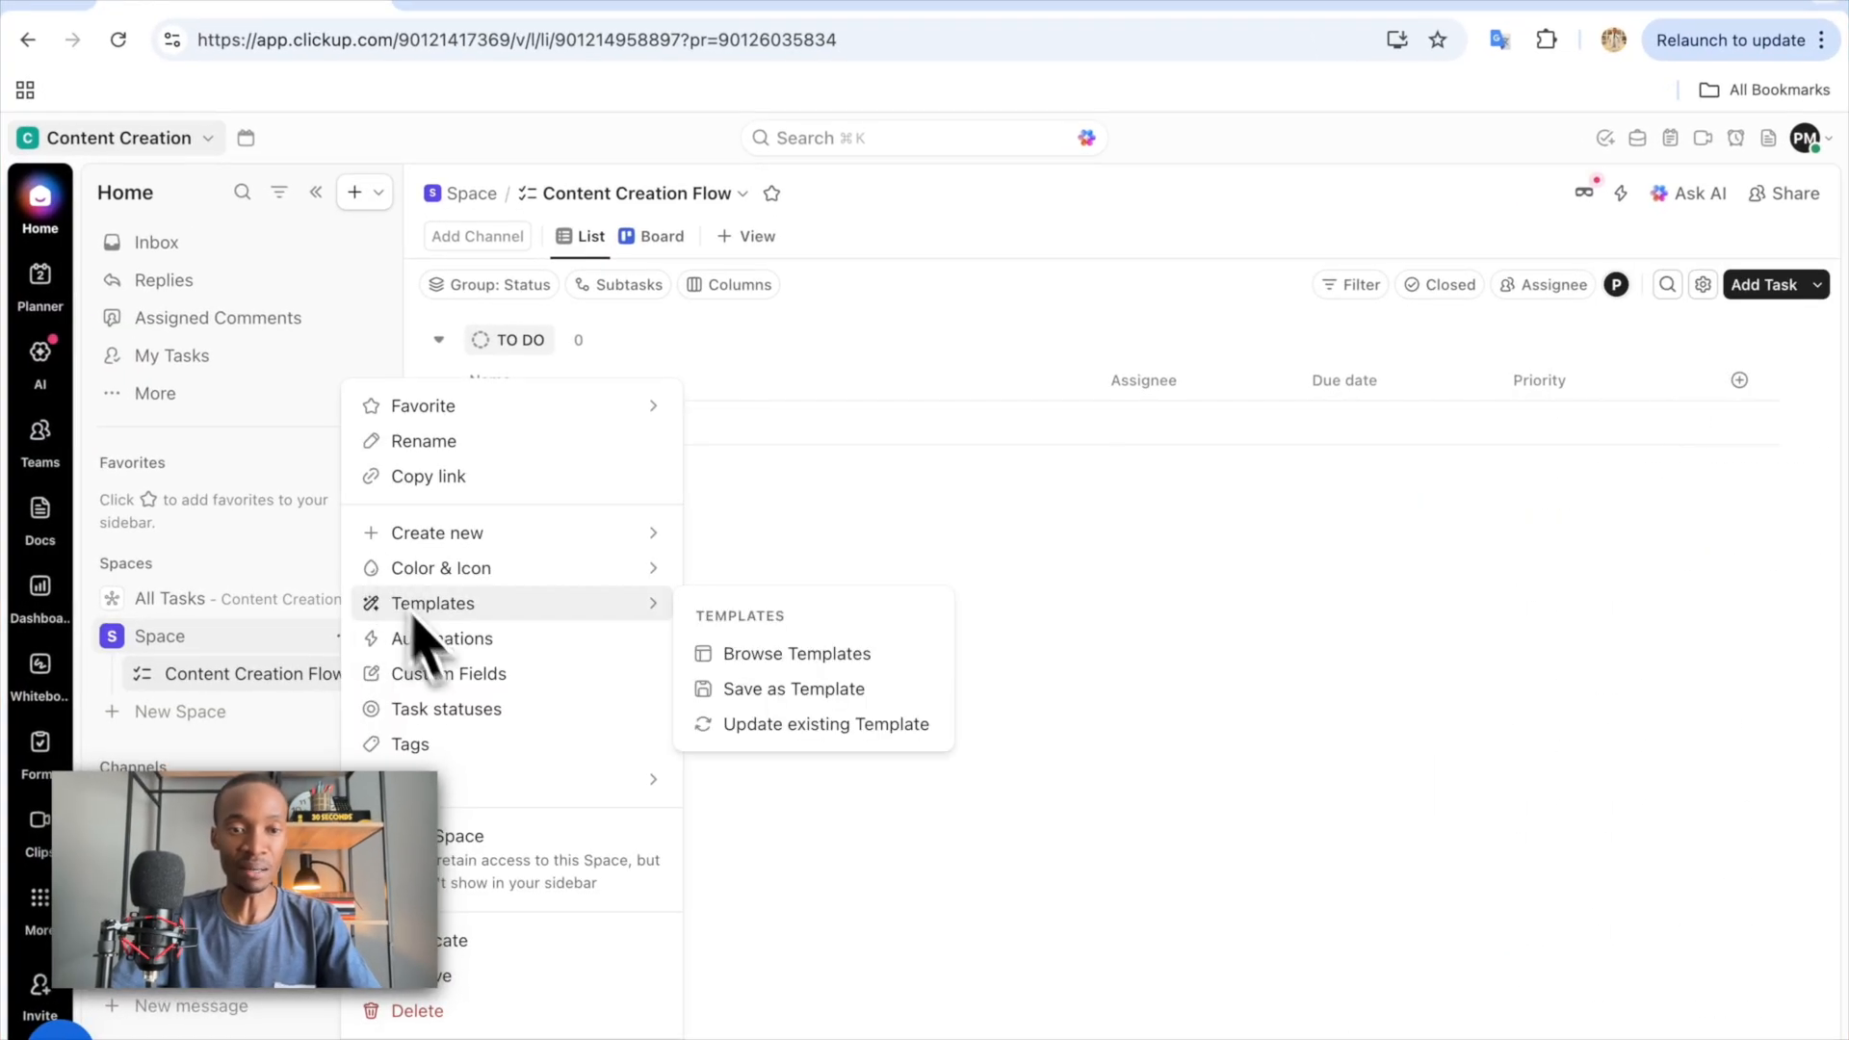
click(460, 445)
double_click(664, 461)
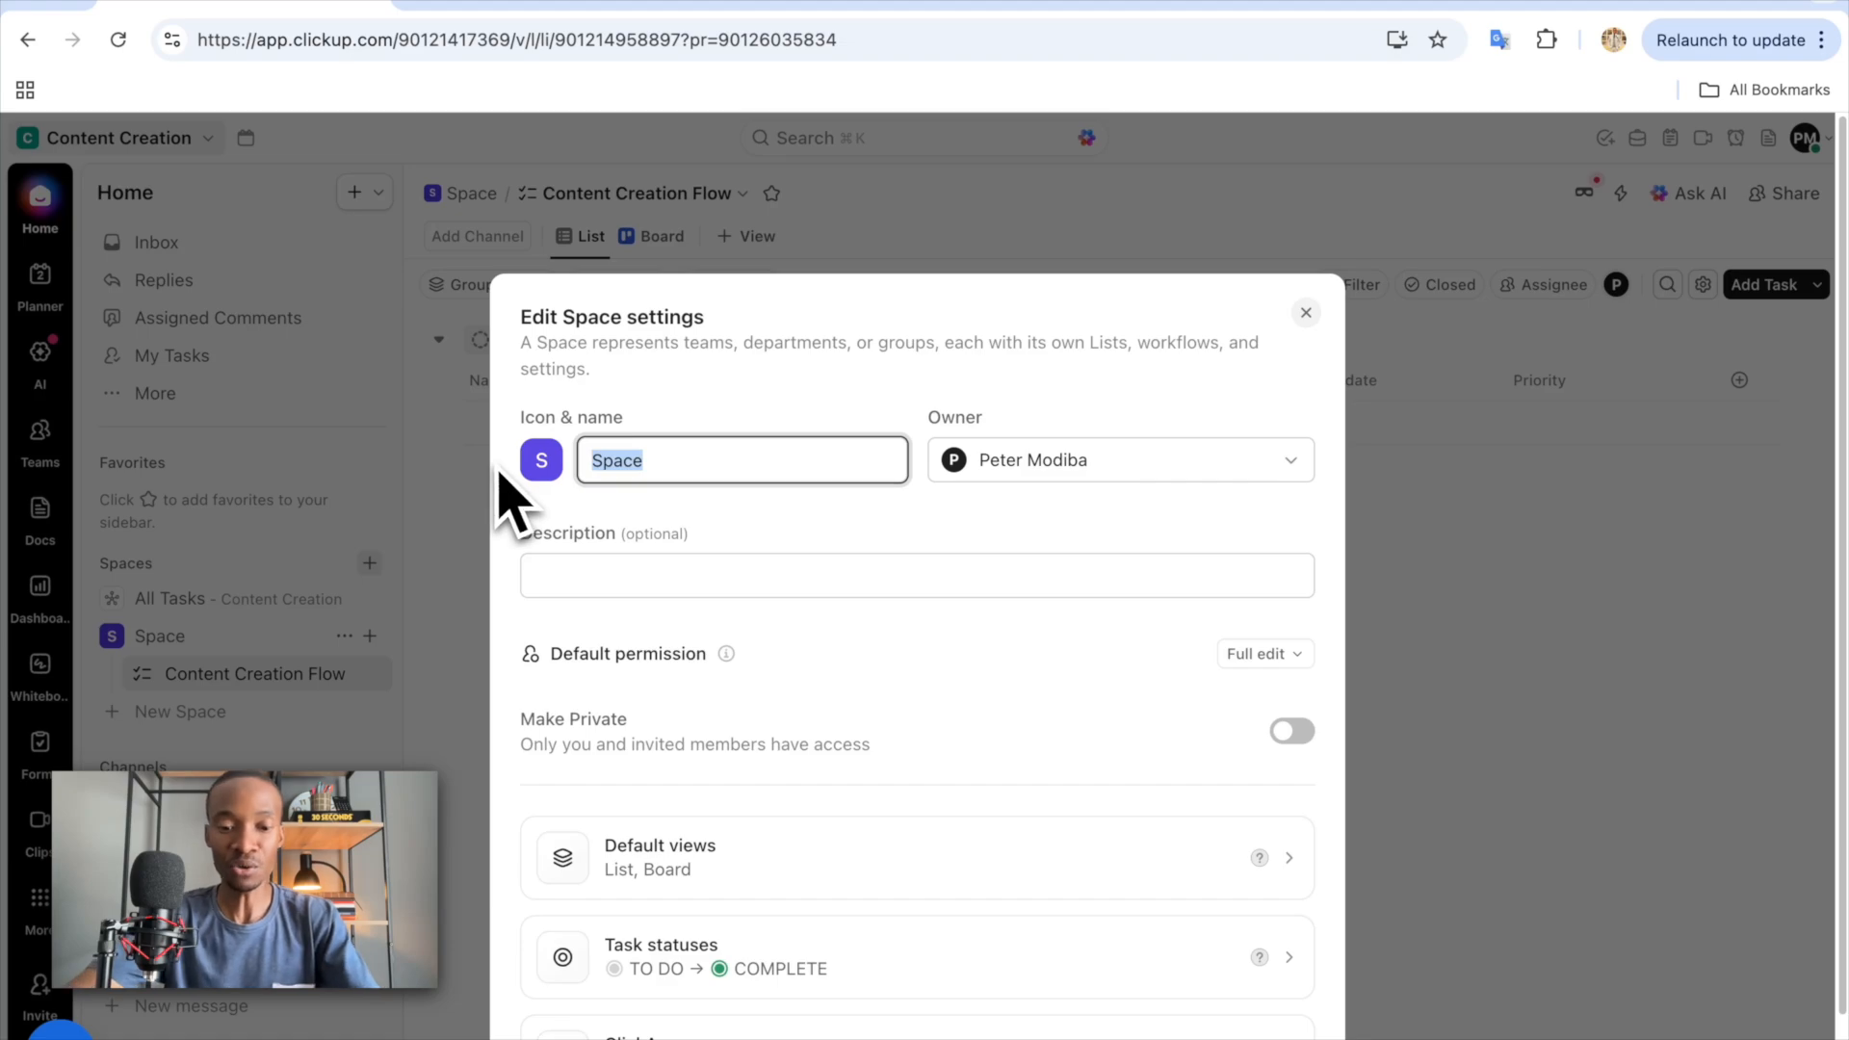
key(BackSpace)
text(Flow )
text(Creation)
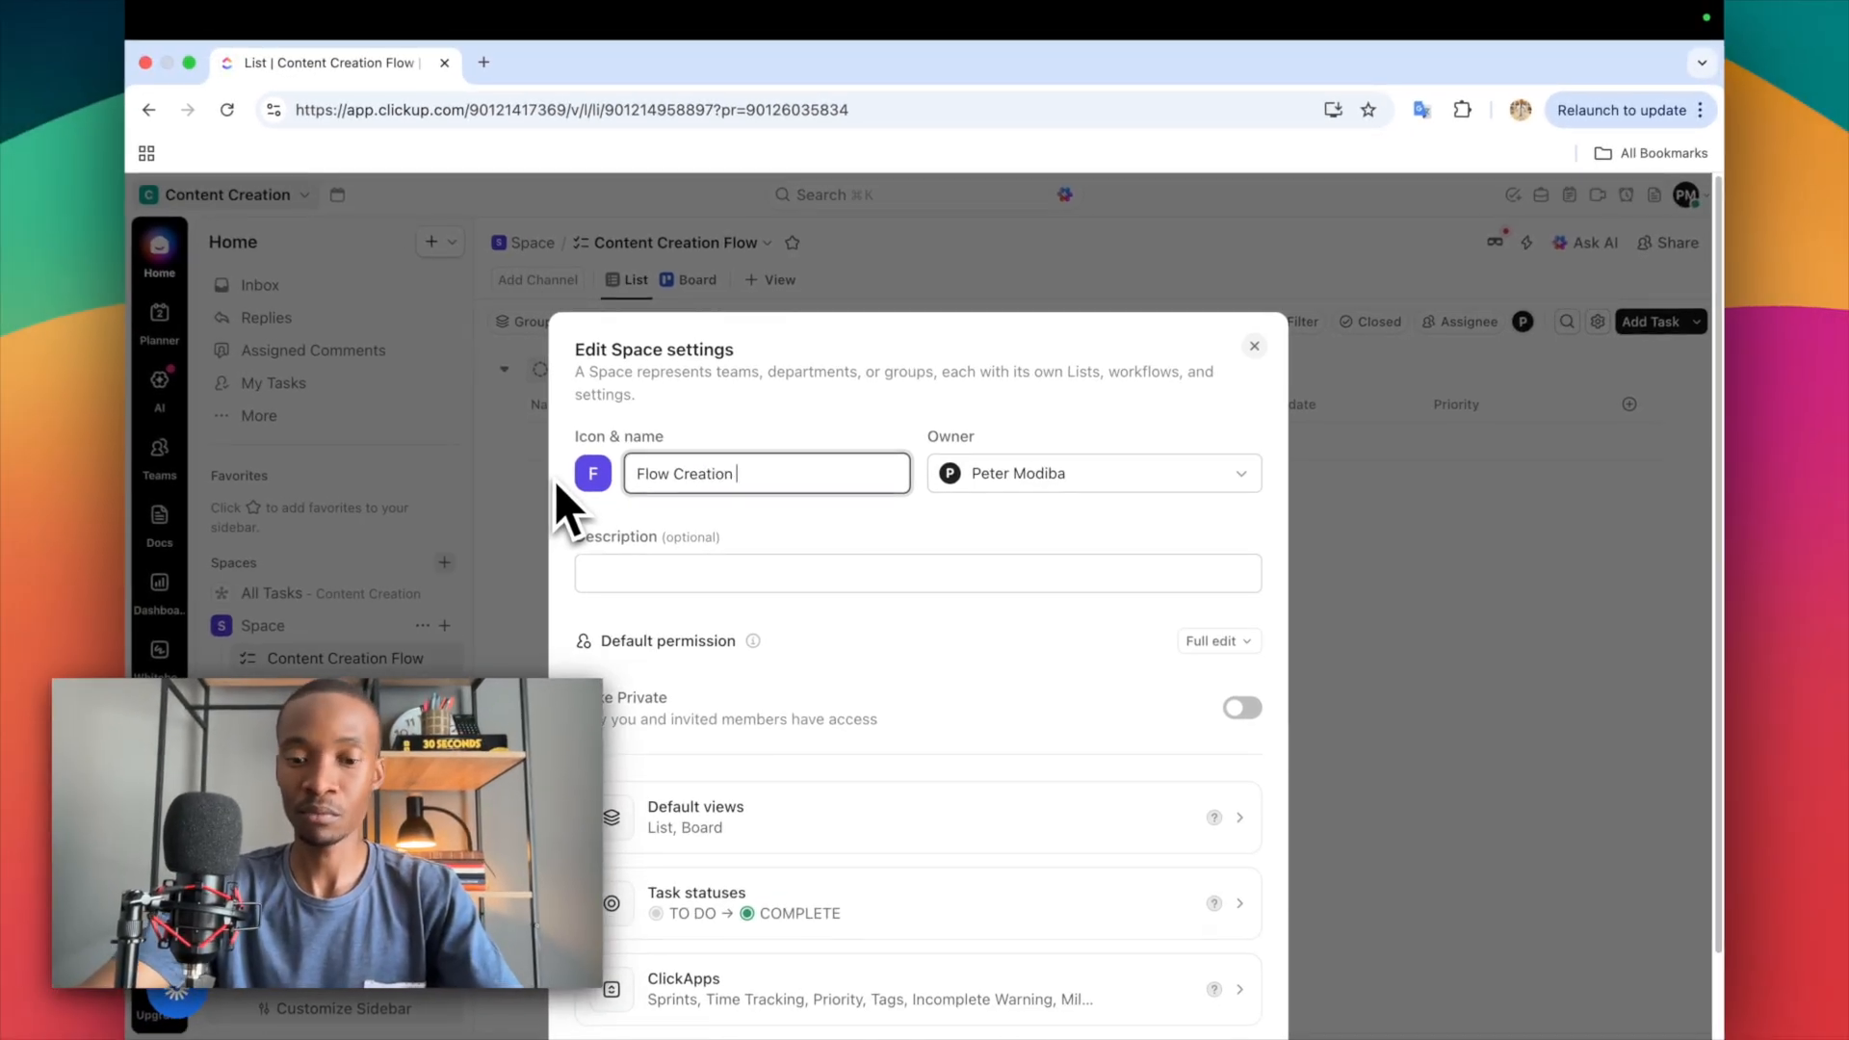
text(Von)
key(BackSpace)
text(Content)
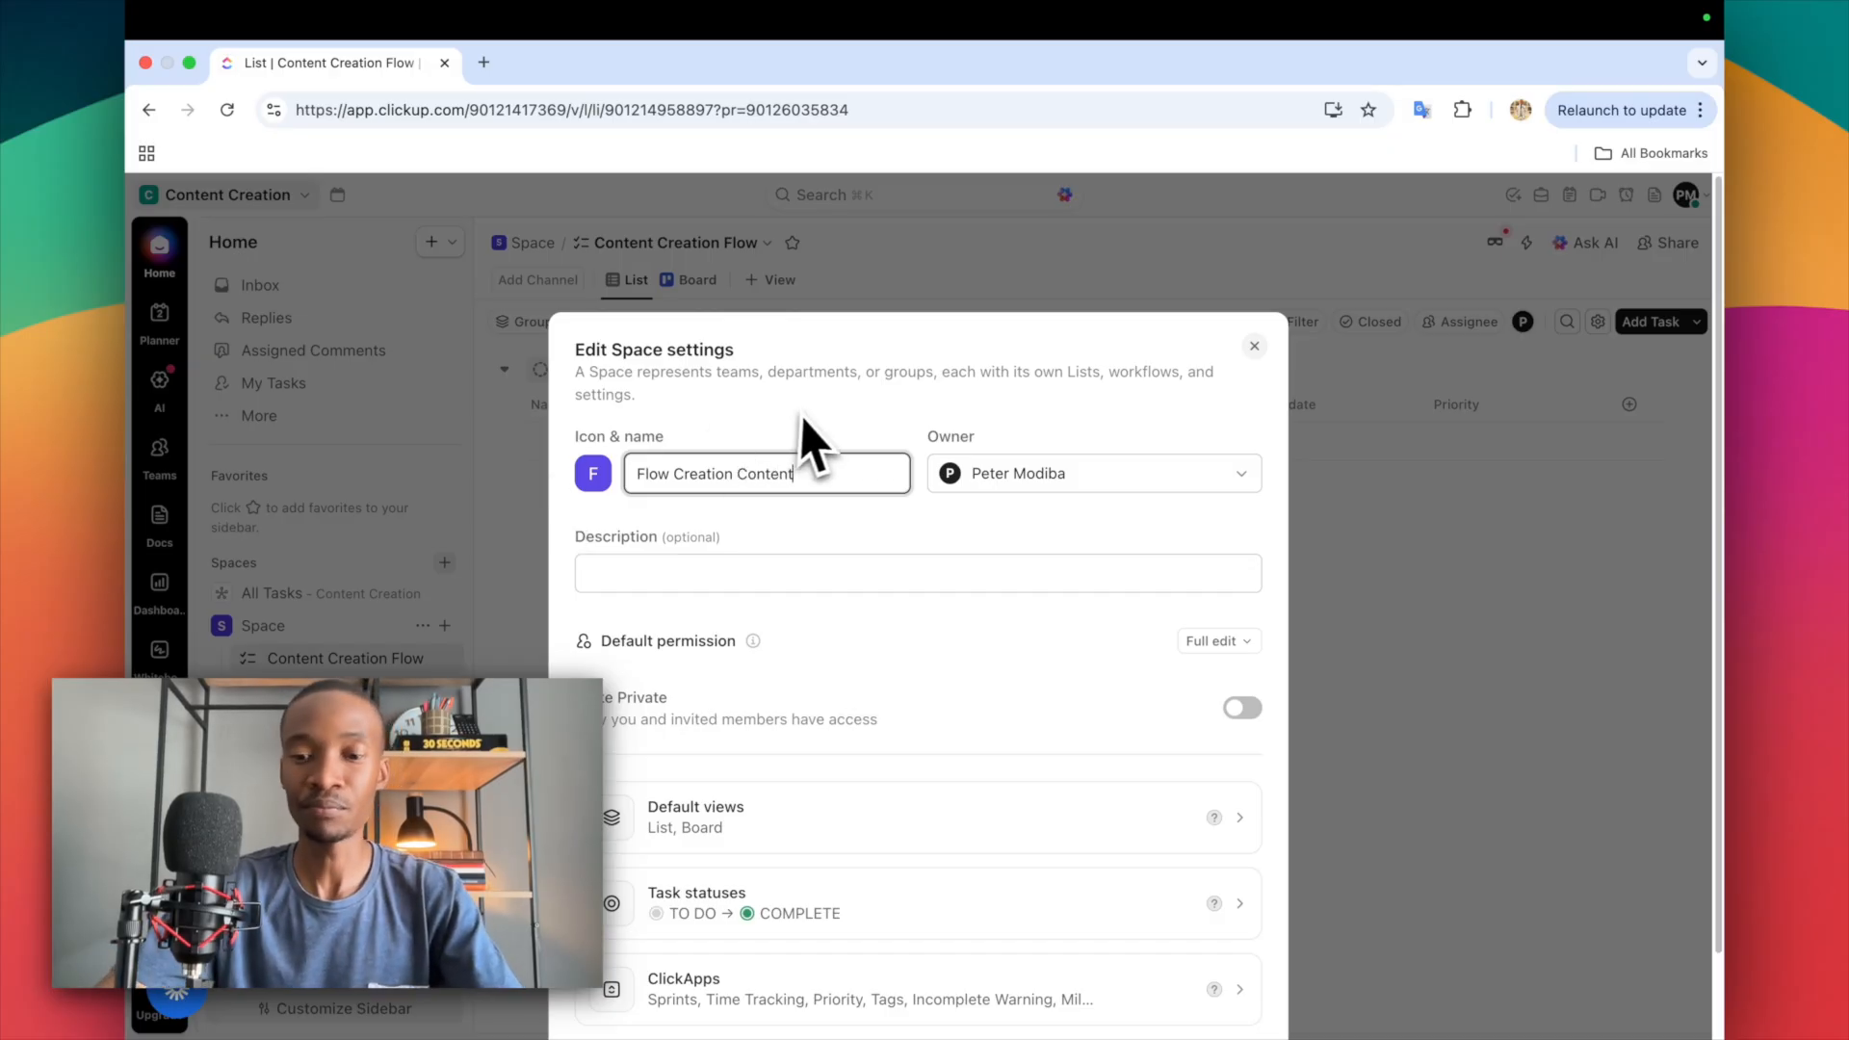
key(Return)
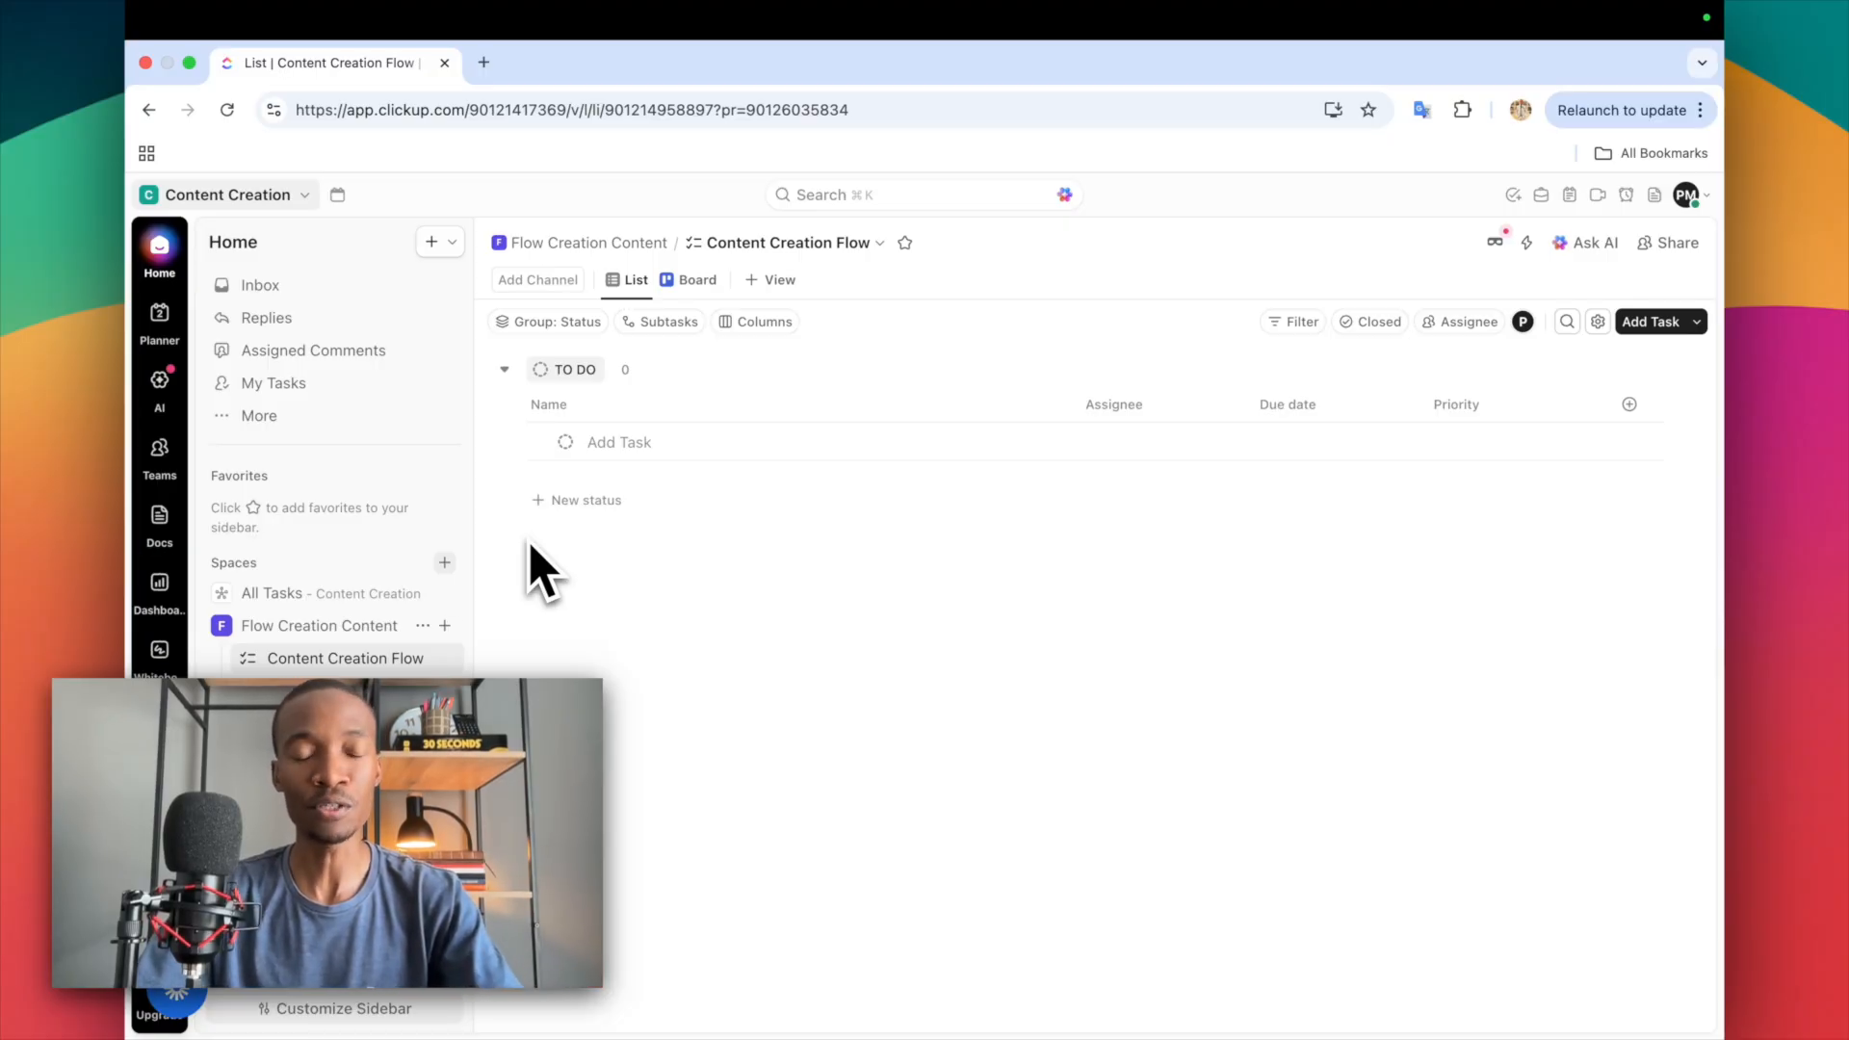
- Add a task named "Clickup content creation system" under TO DO in the Content Creation Flow list
key(t)
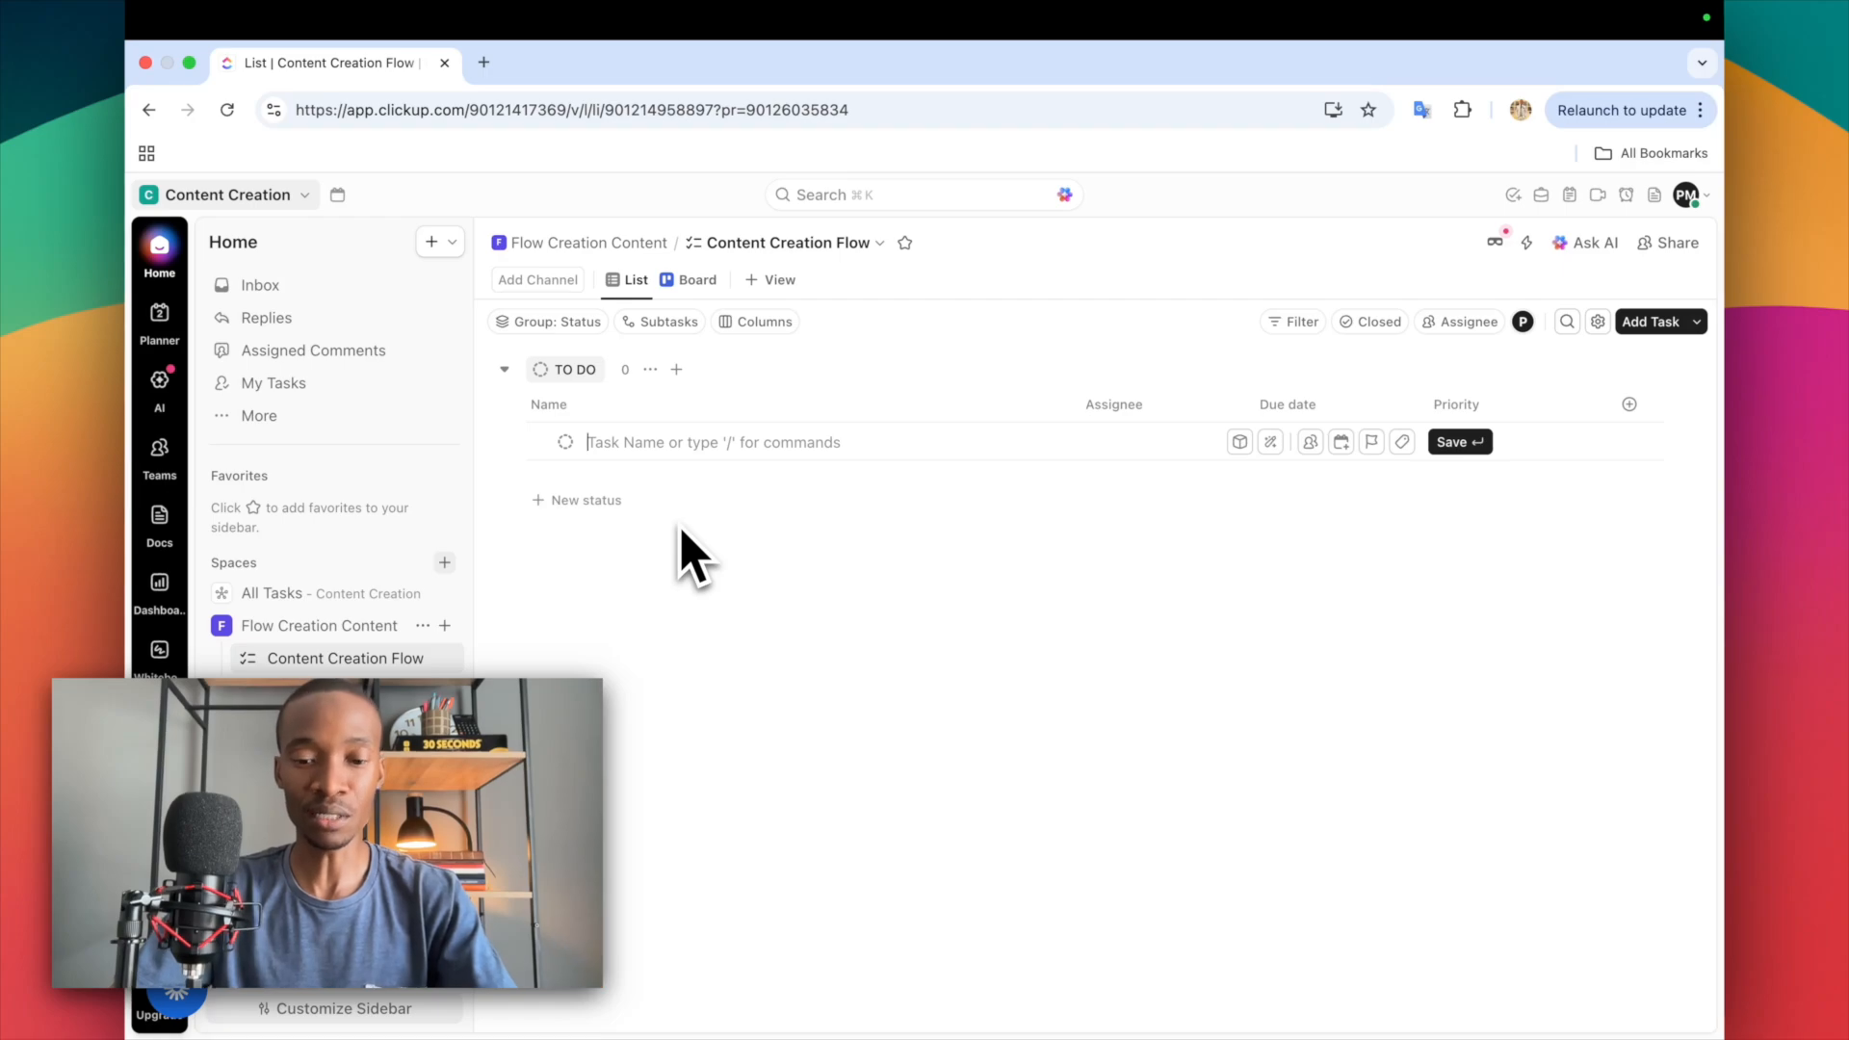
text(I)
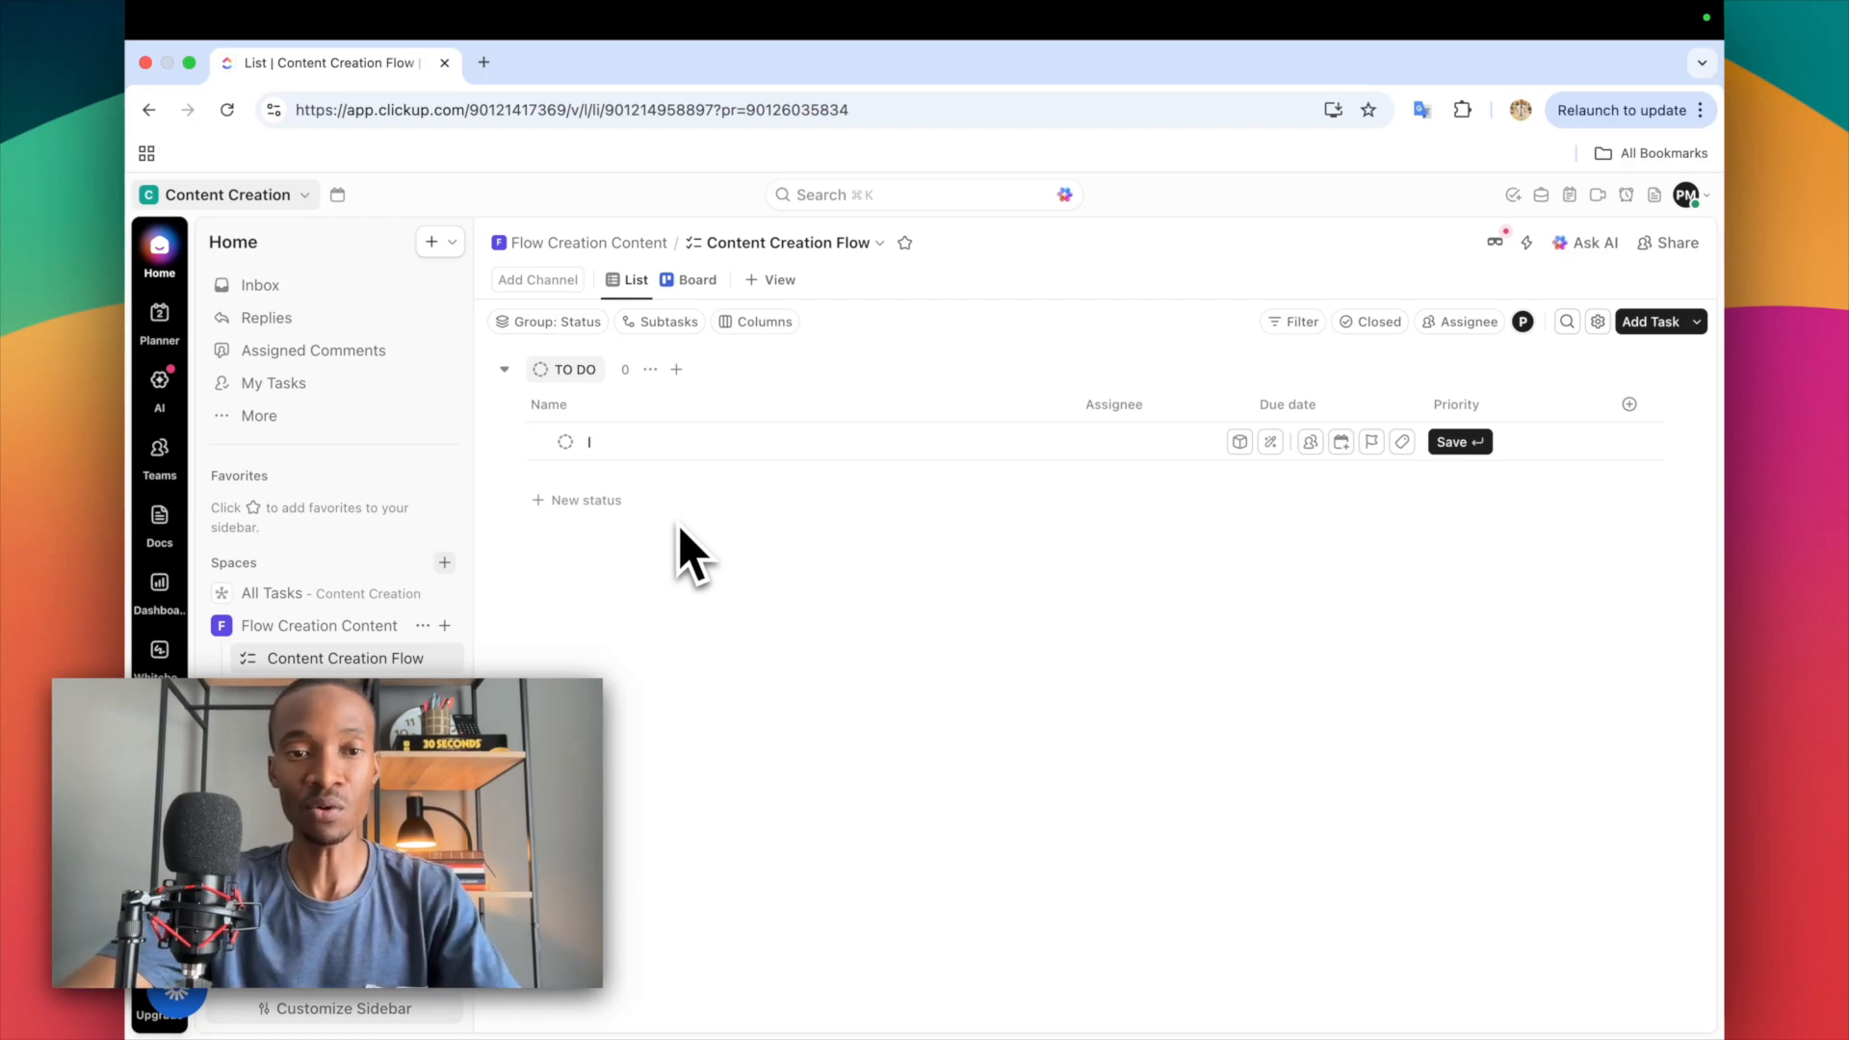
key(BackSpace)
text(I)
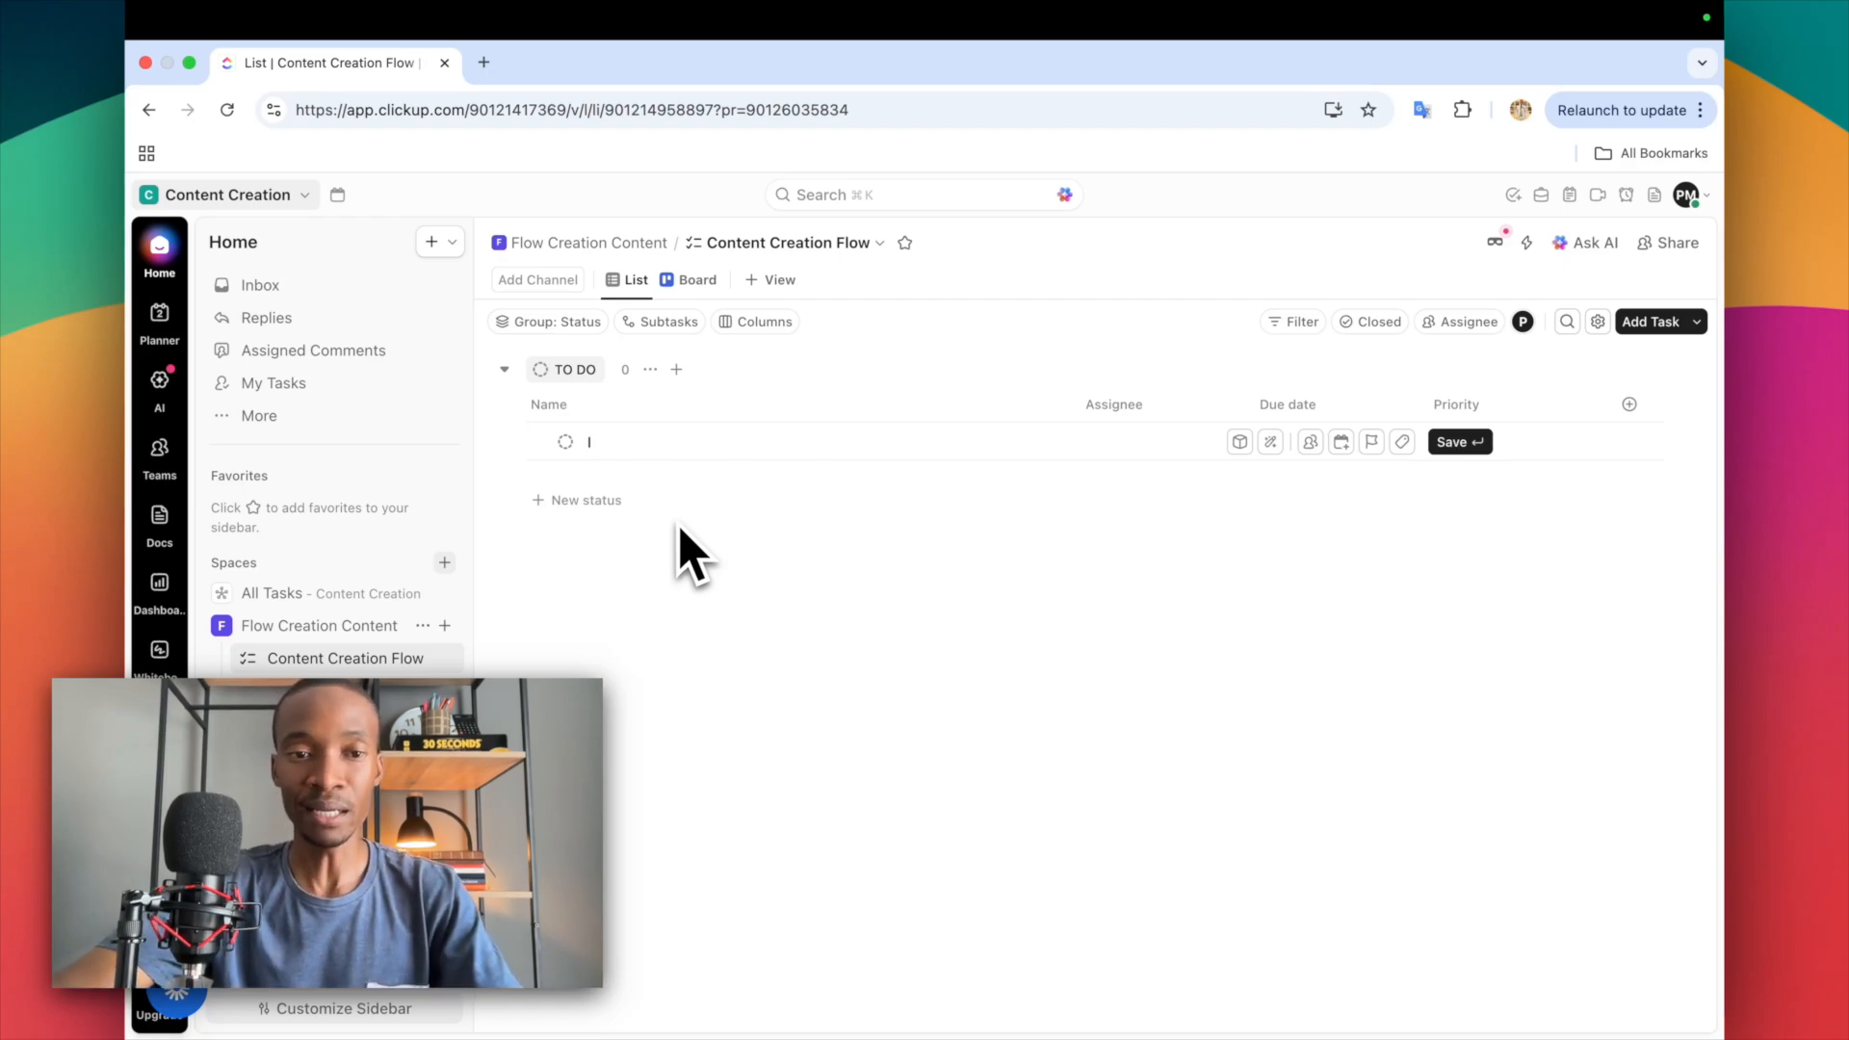
key(BackSpace)
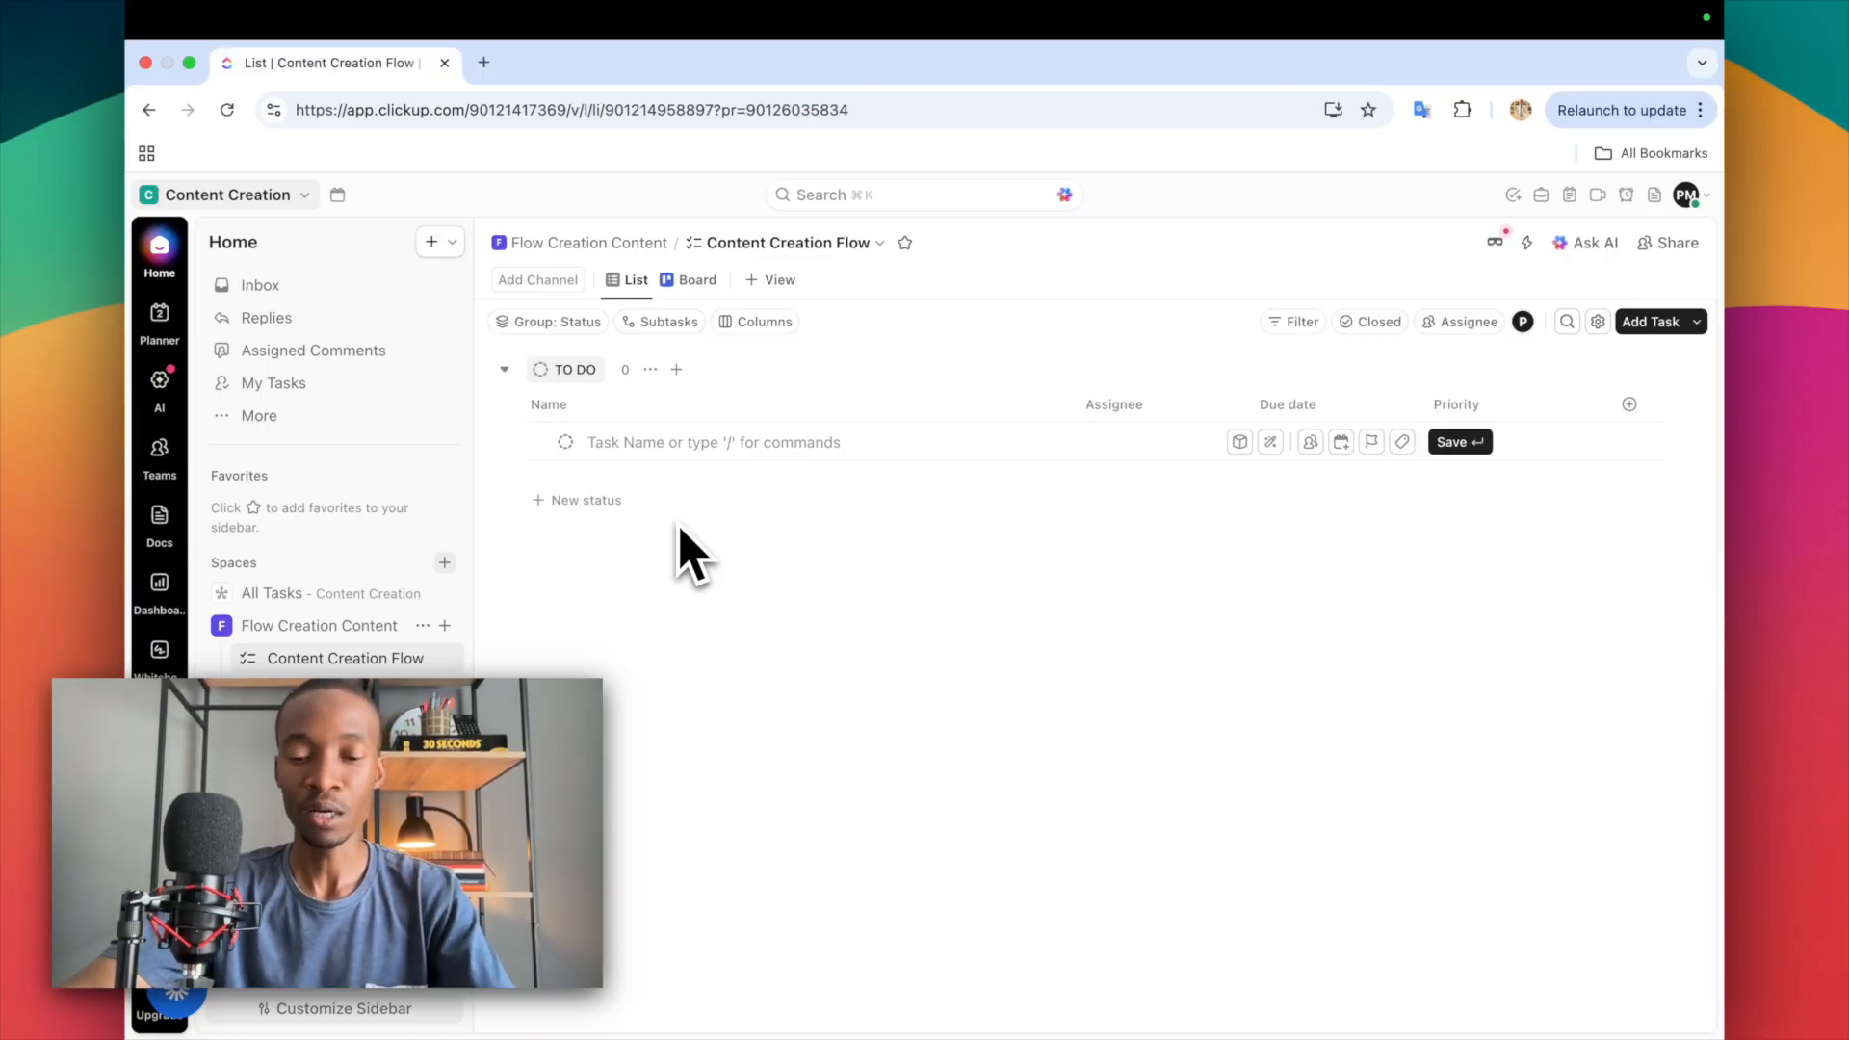
text(Clickup content creation system)
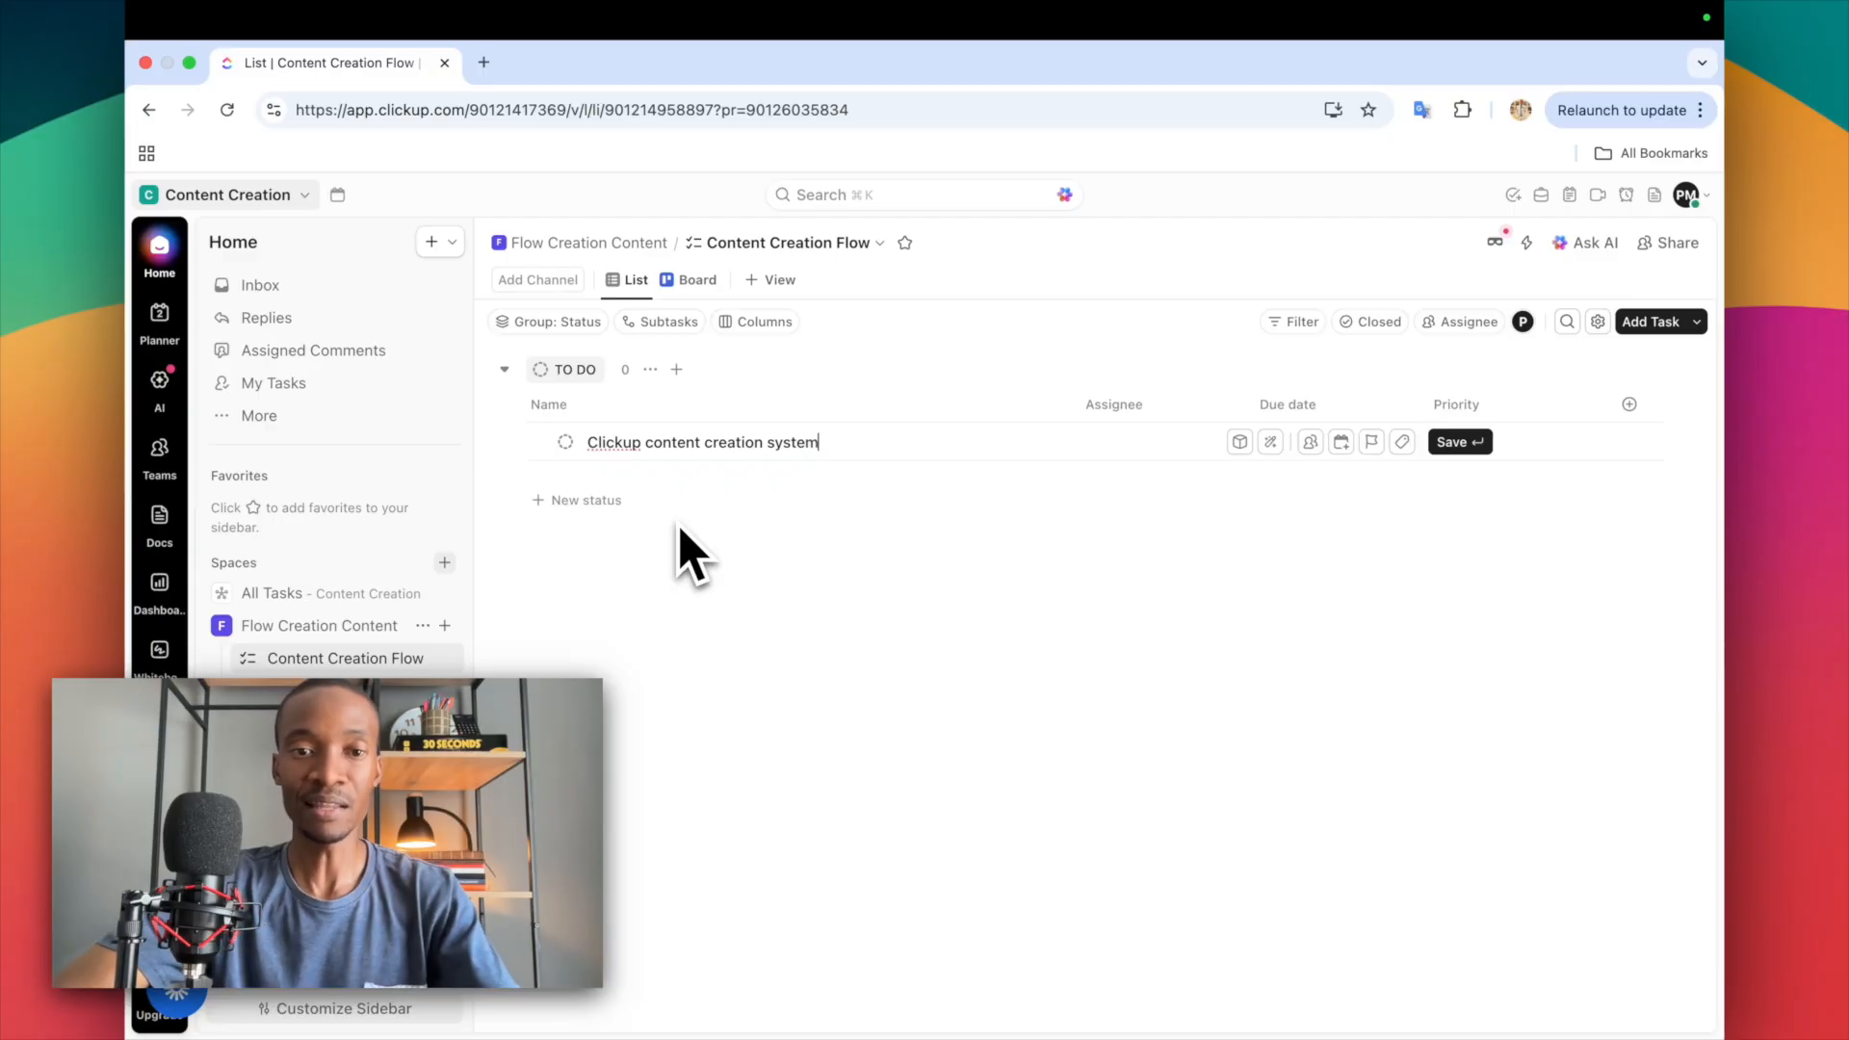
key(Return)
key(Escape)
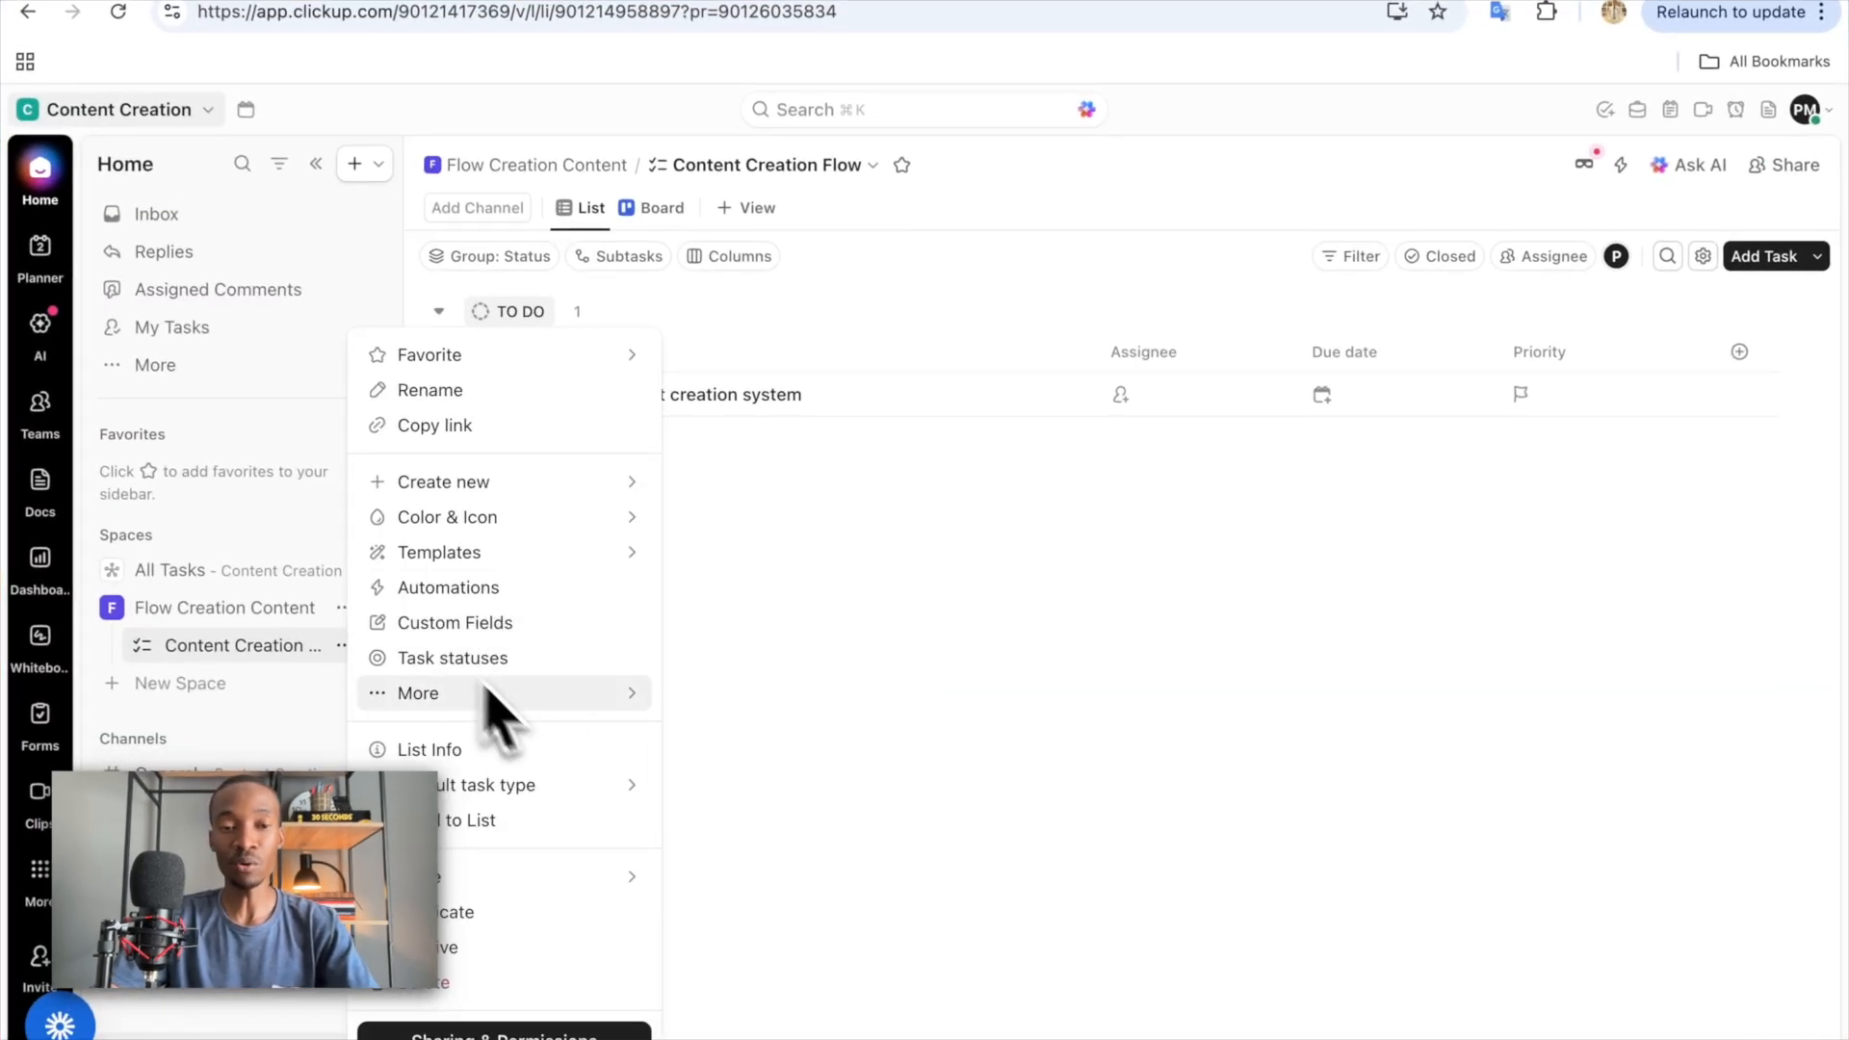
- Open the task statuses of the Content Creation Flow list, switch to custom statuses and view the available status templates
click(453, 658)
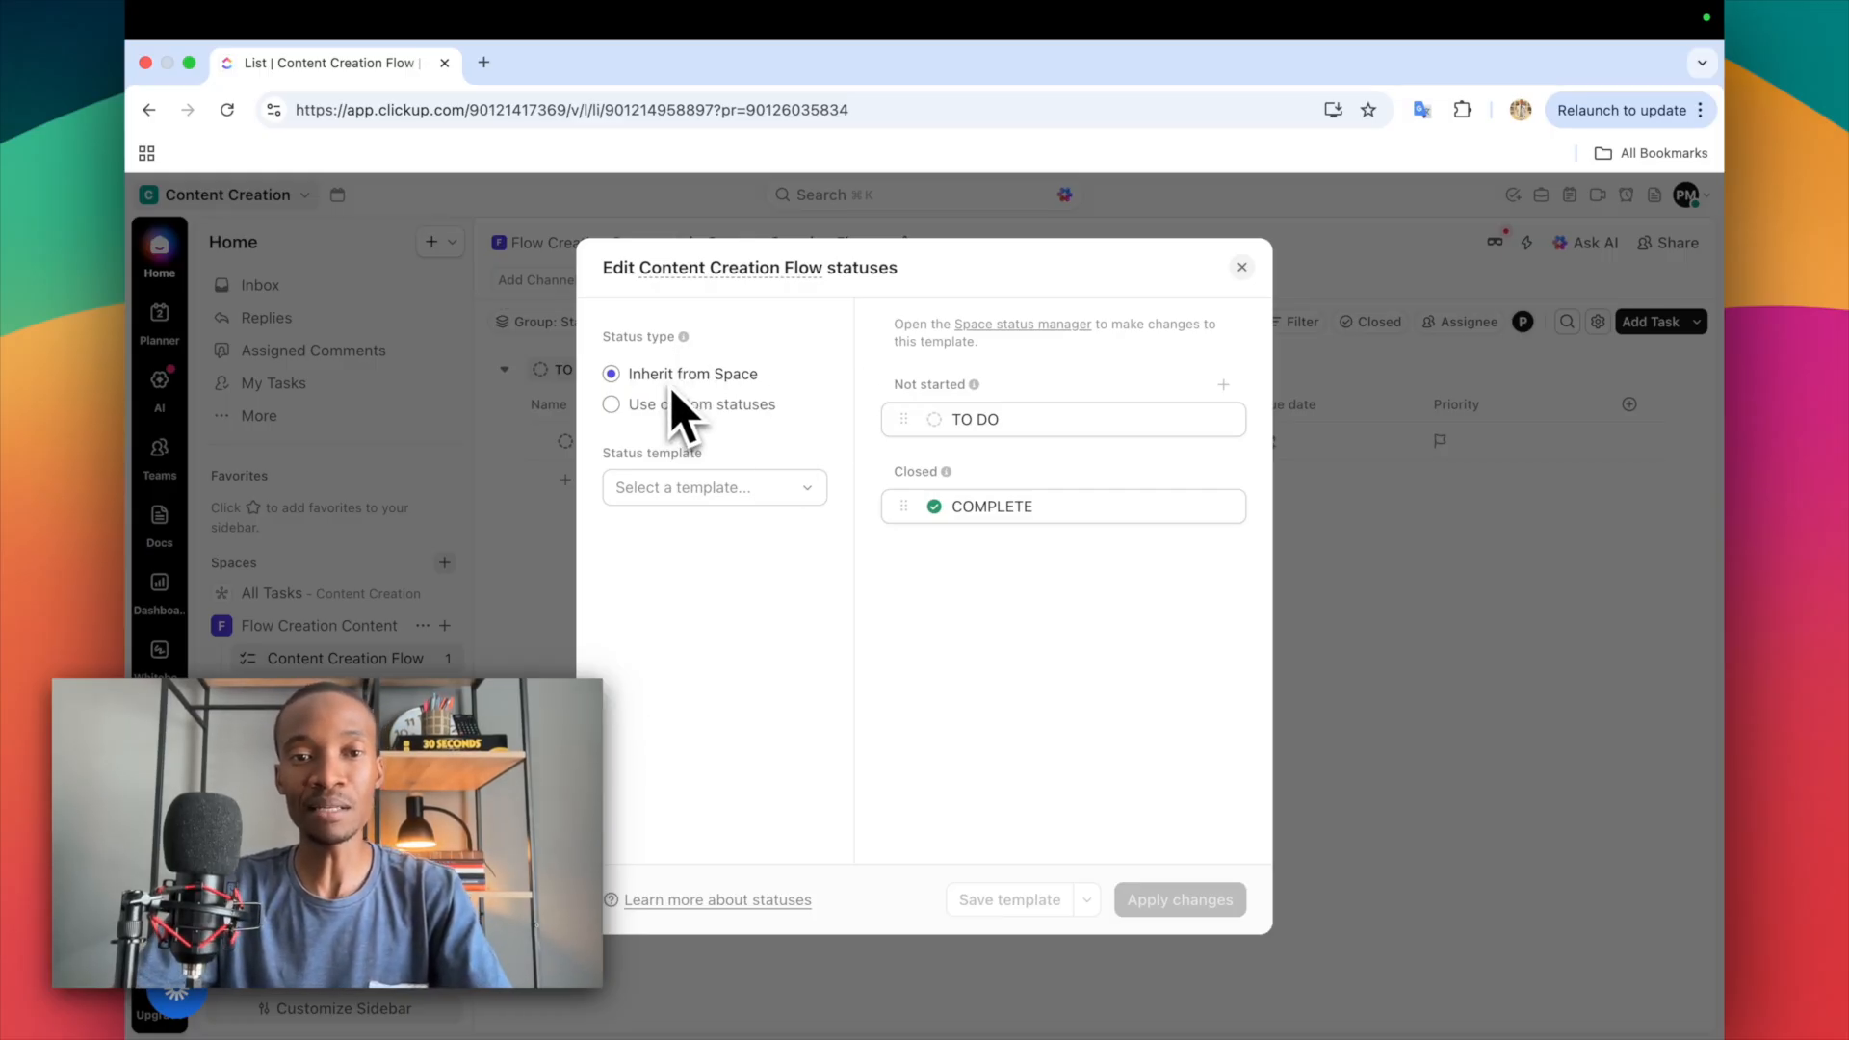
click(692, 405)
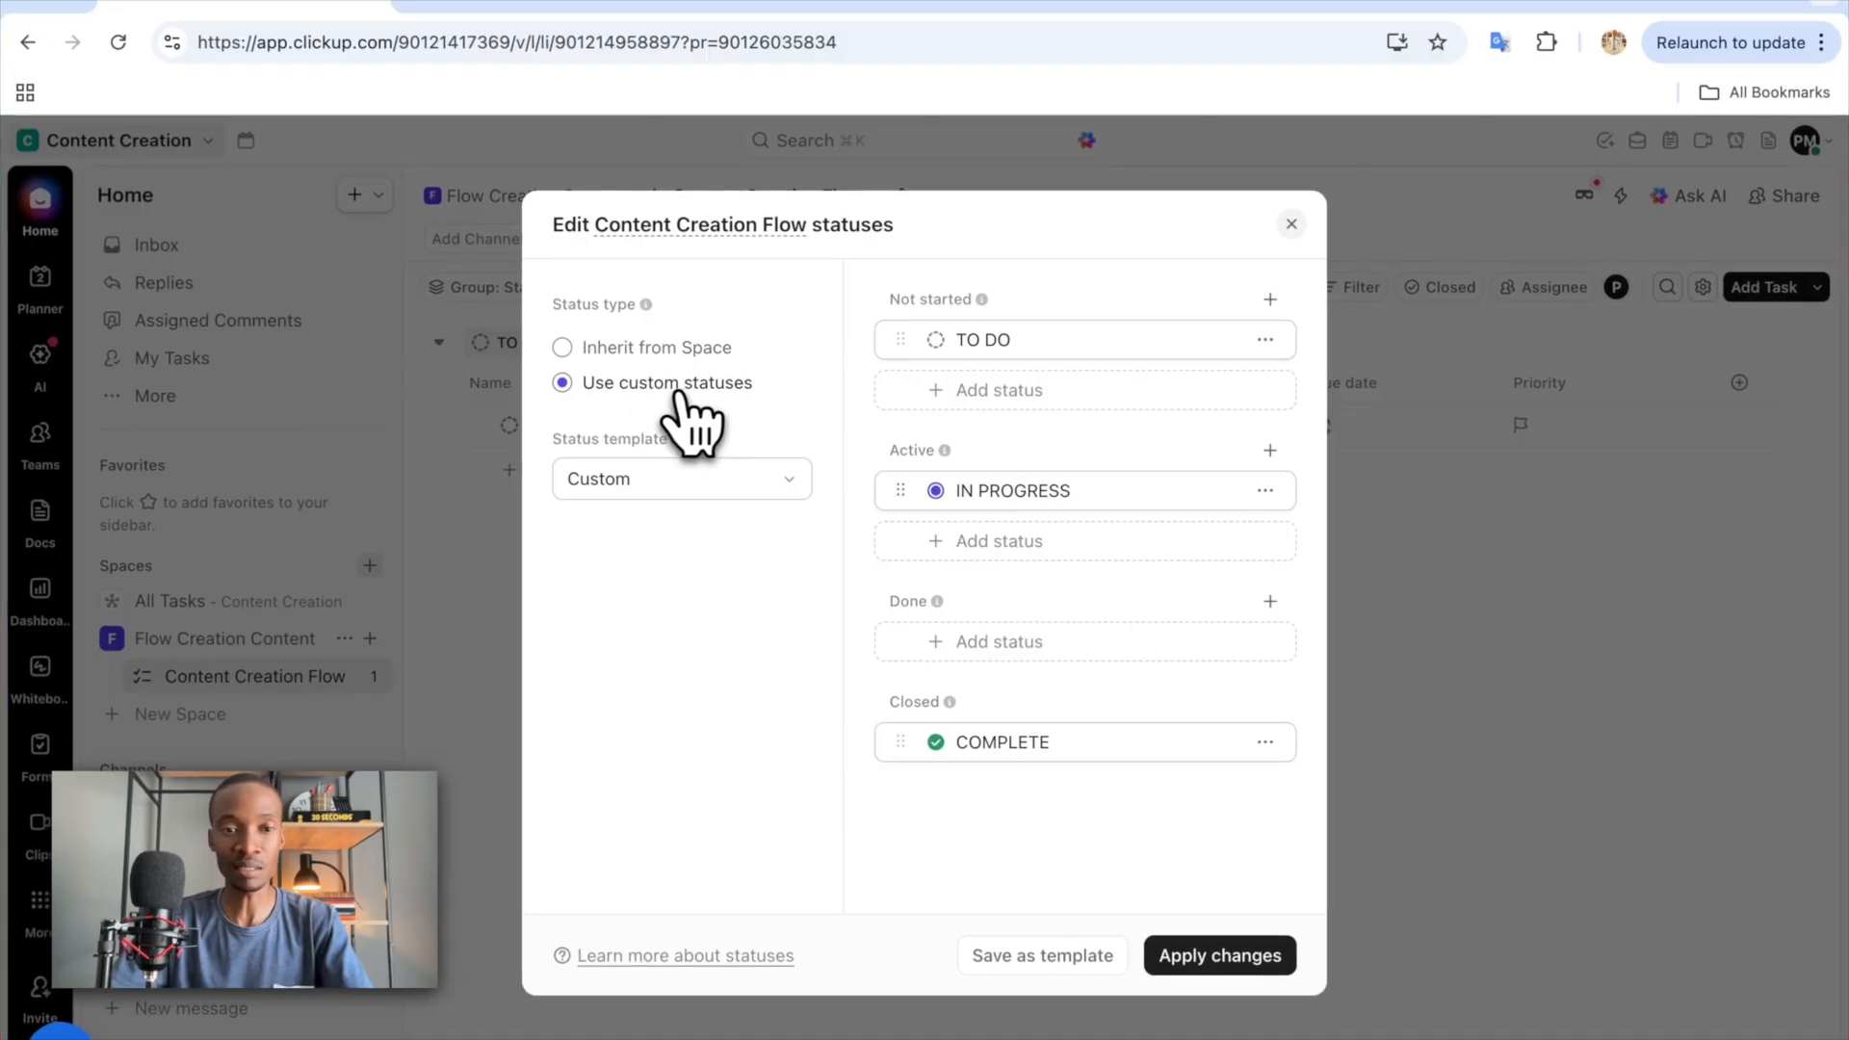
click(636, 481)
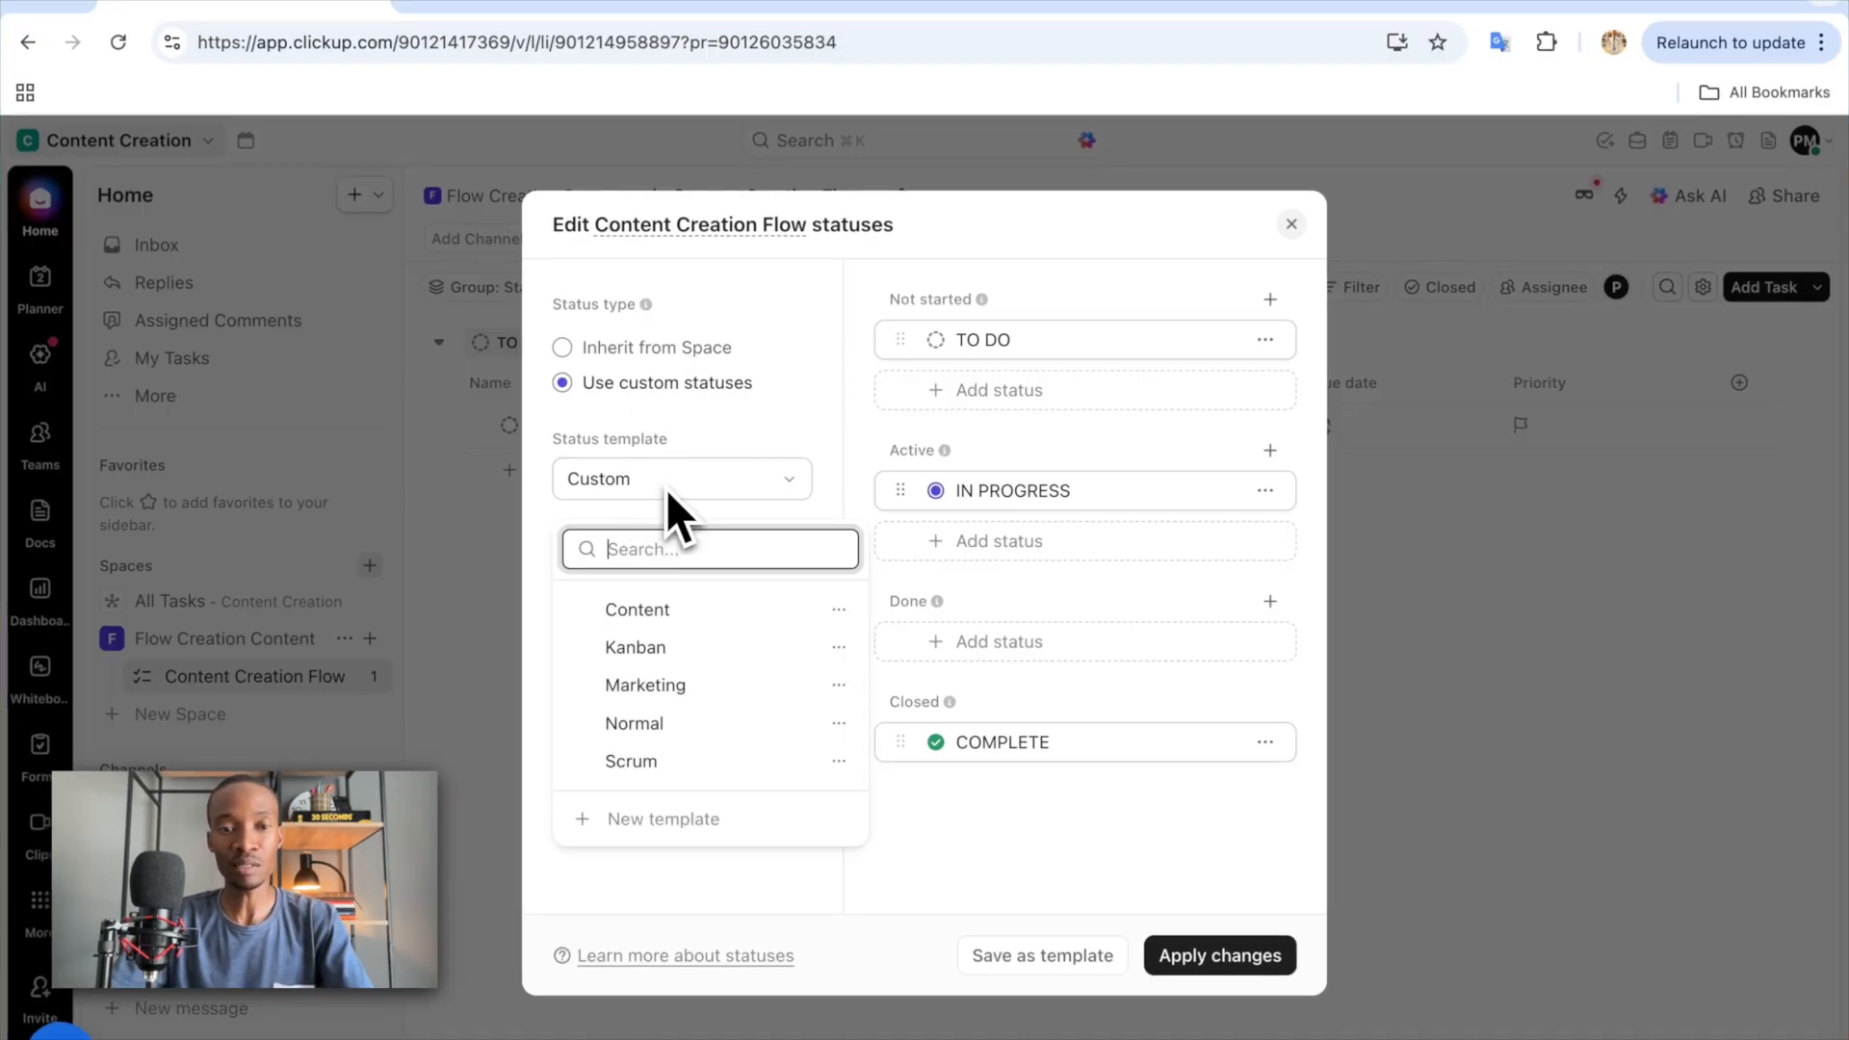
click(667, 488)
click(667, 488)
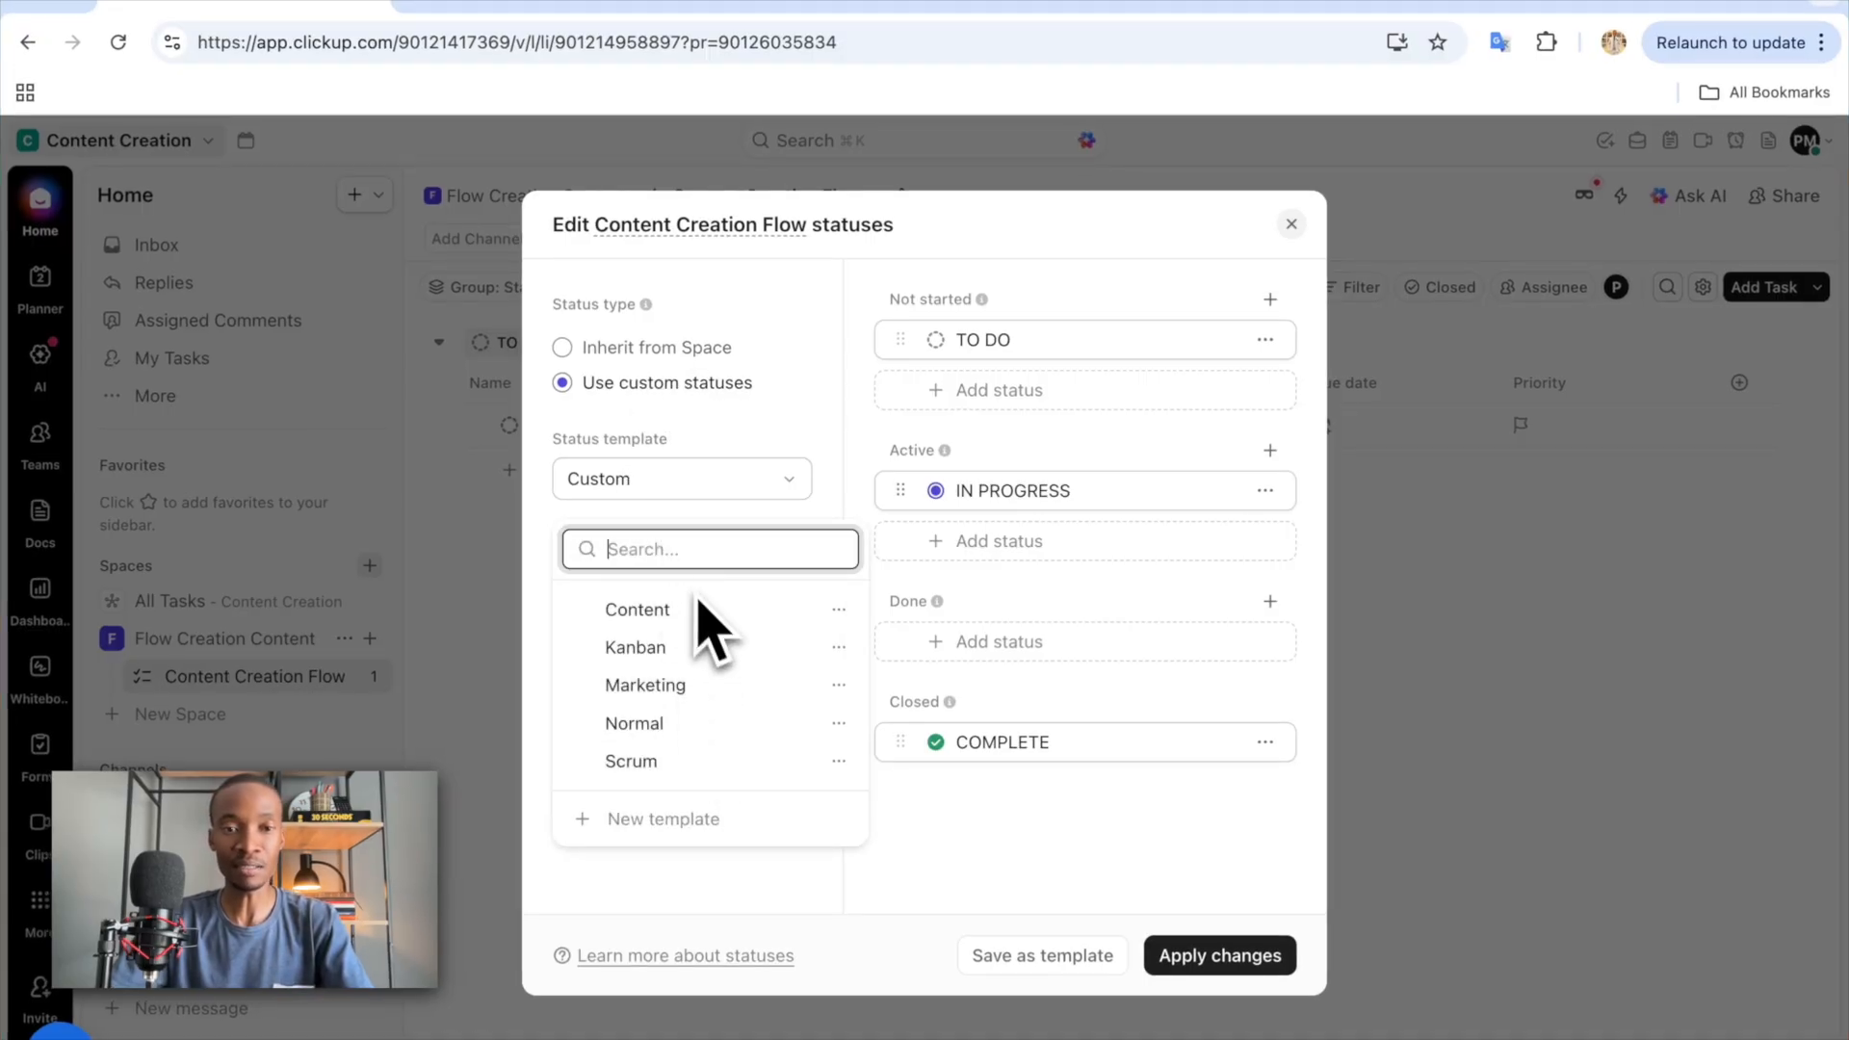
click(791, 428)
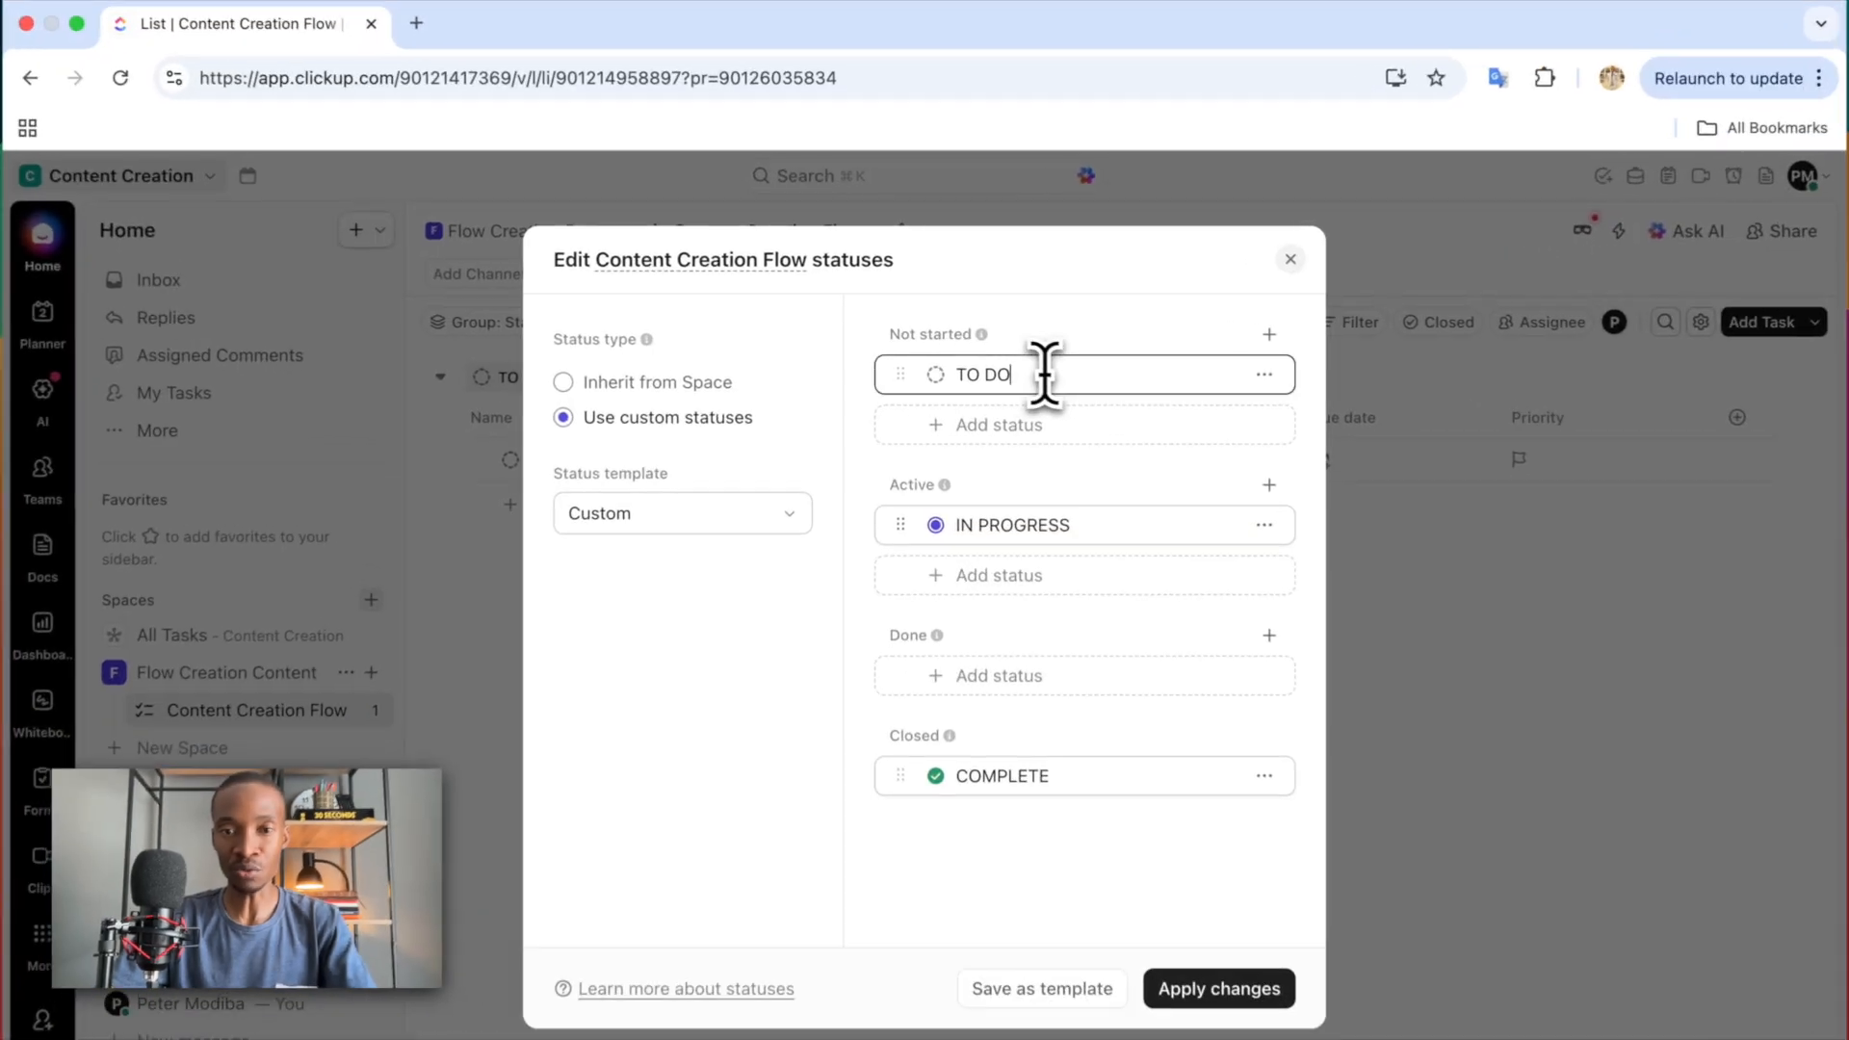
- Rename the Not started status TO DO to IDEA
click(1027, 365)
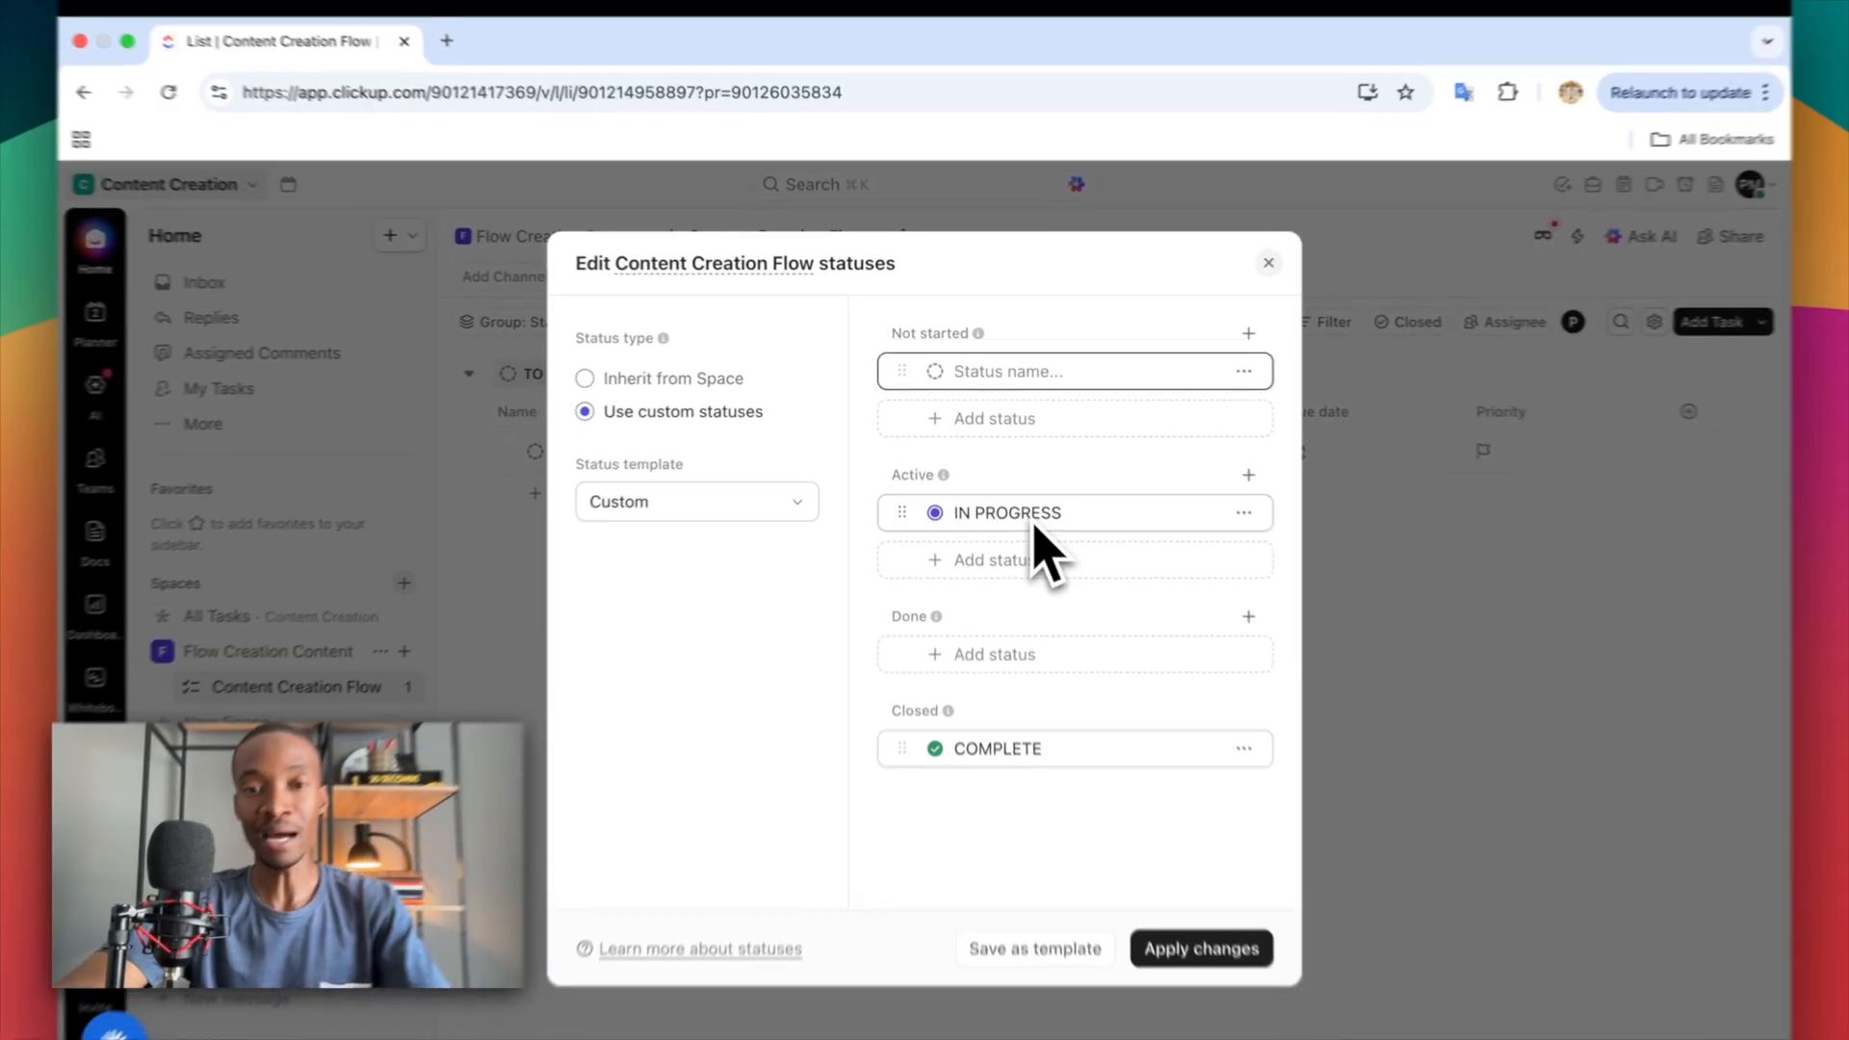
text(IDEA)
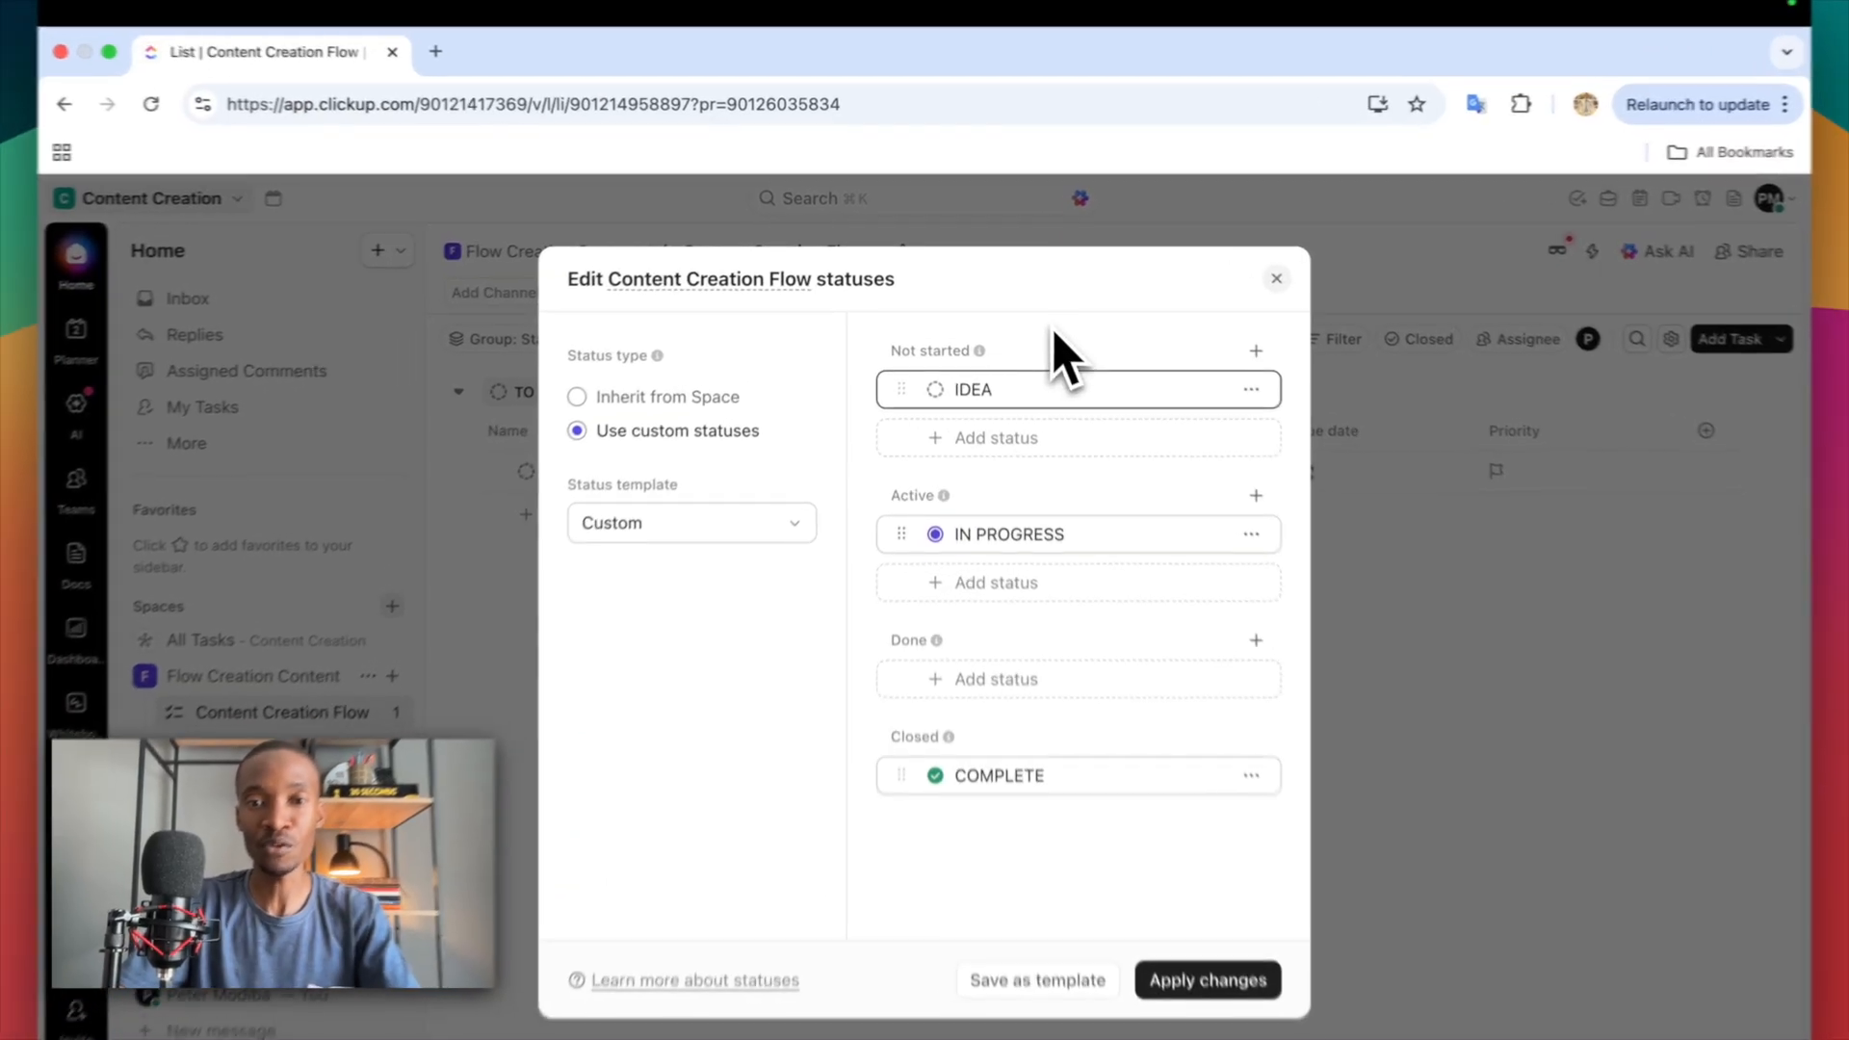
key(Return)
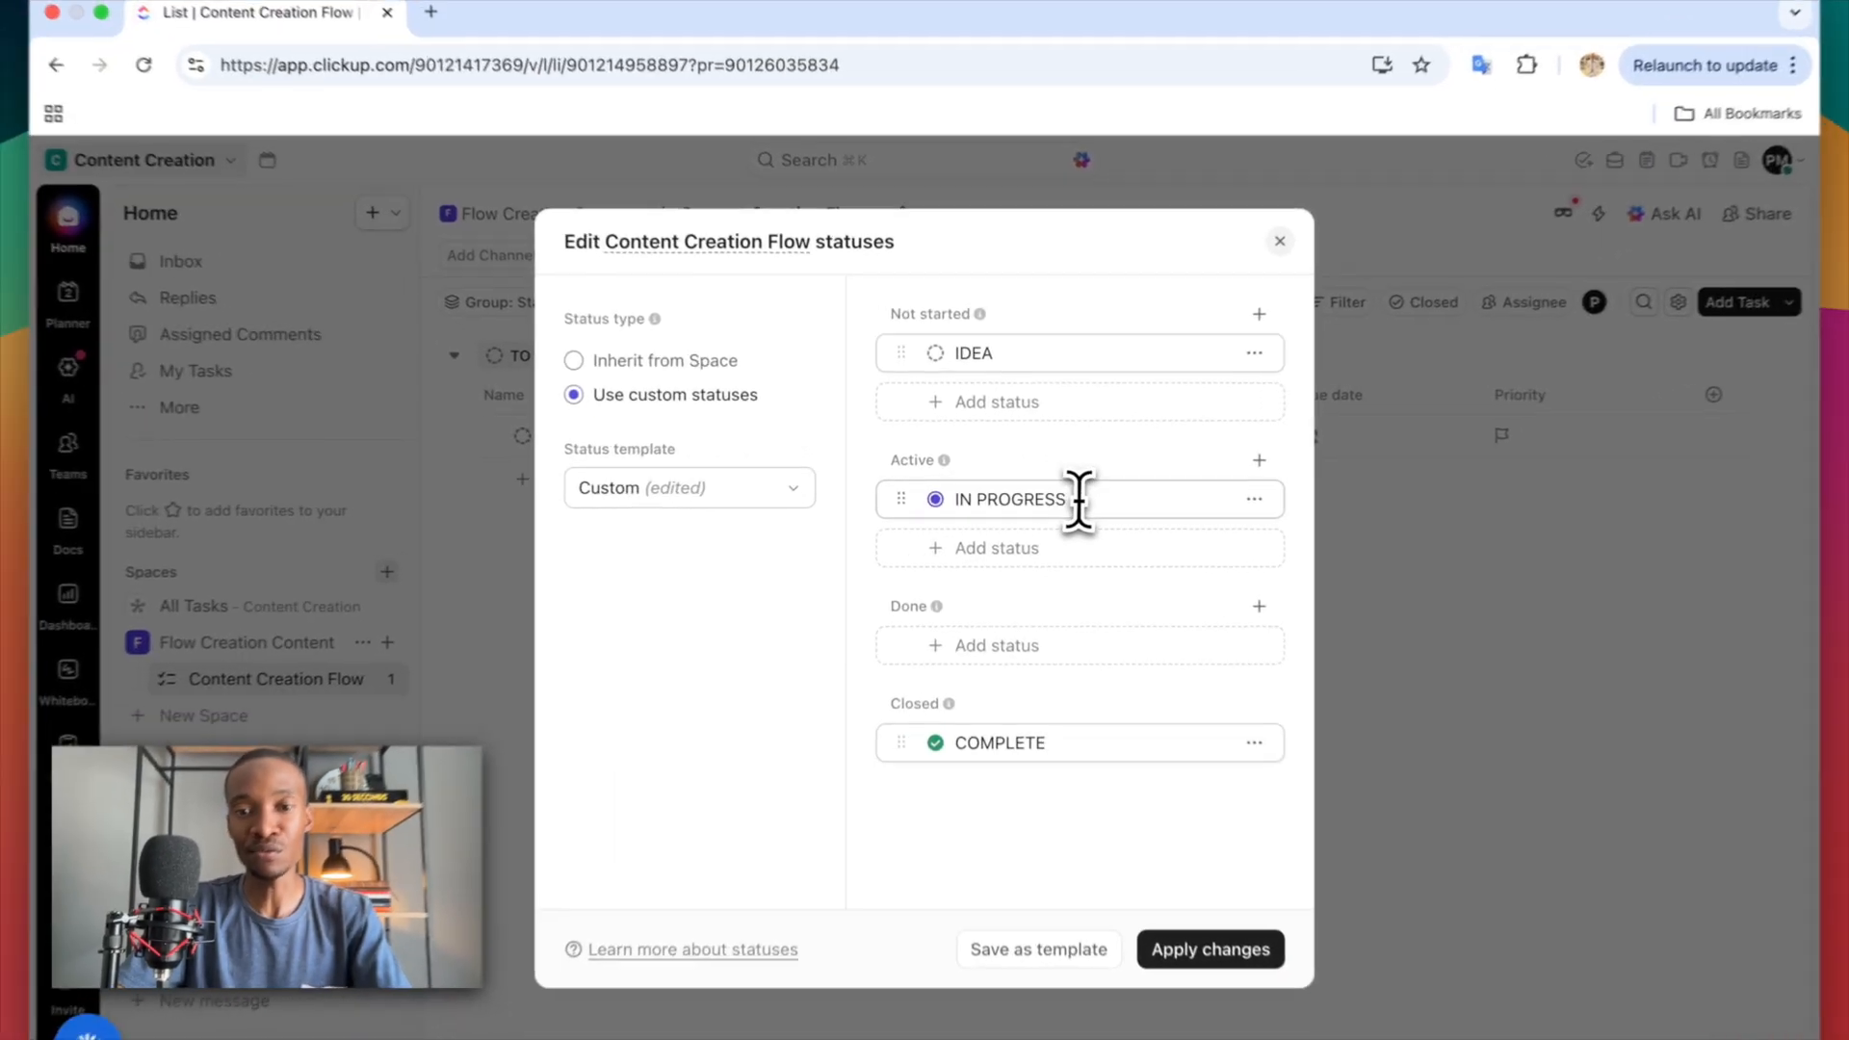
- Rename the Active status IN PROGRESS to RESEARCH
click(1060, 497)
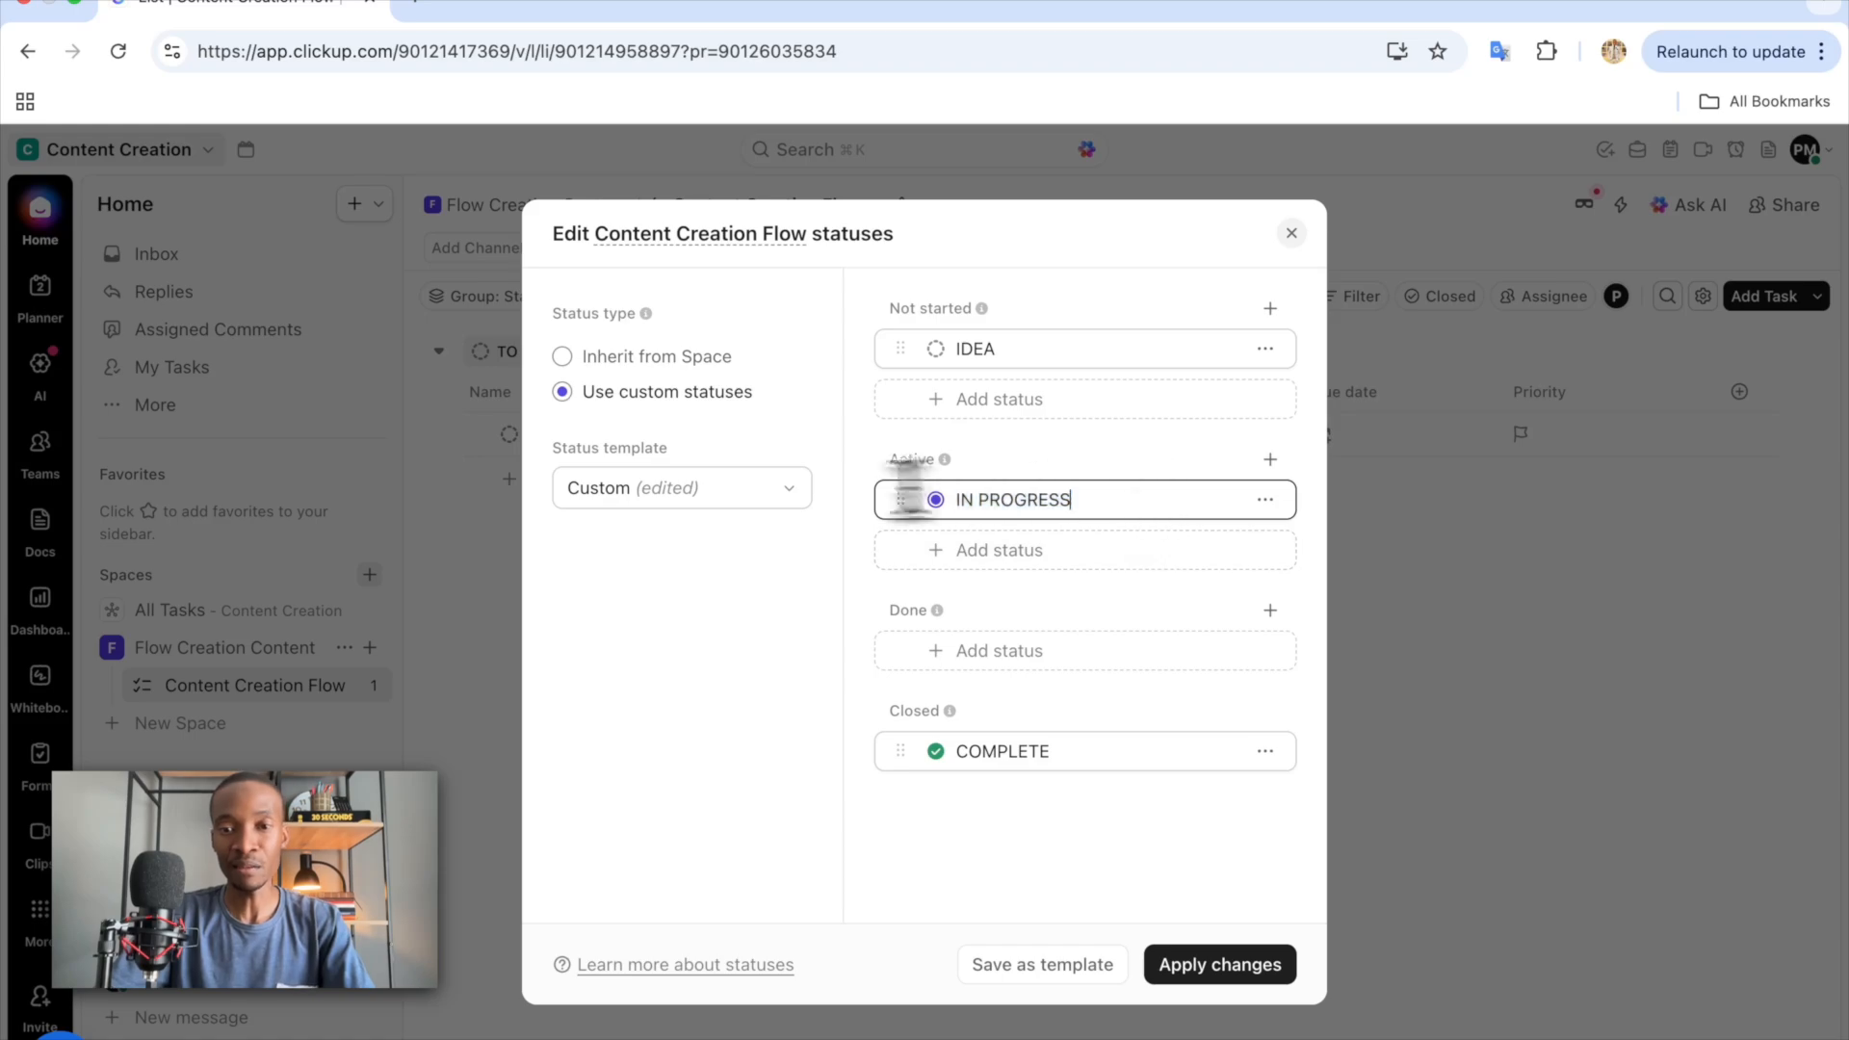
click(1060, 499)
key(BackSpace)
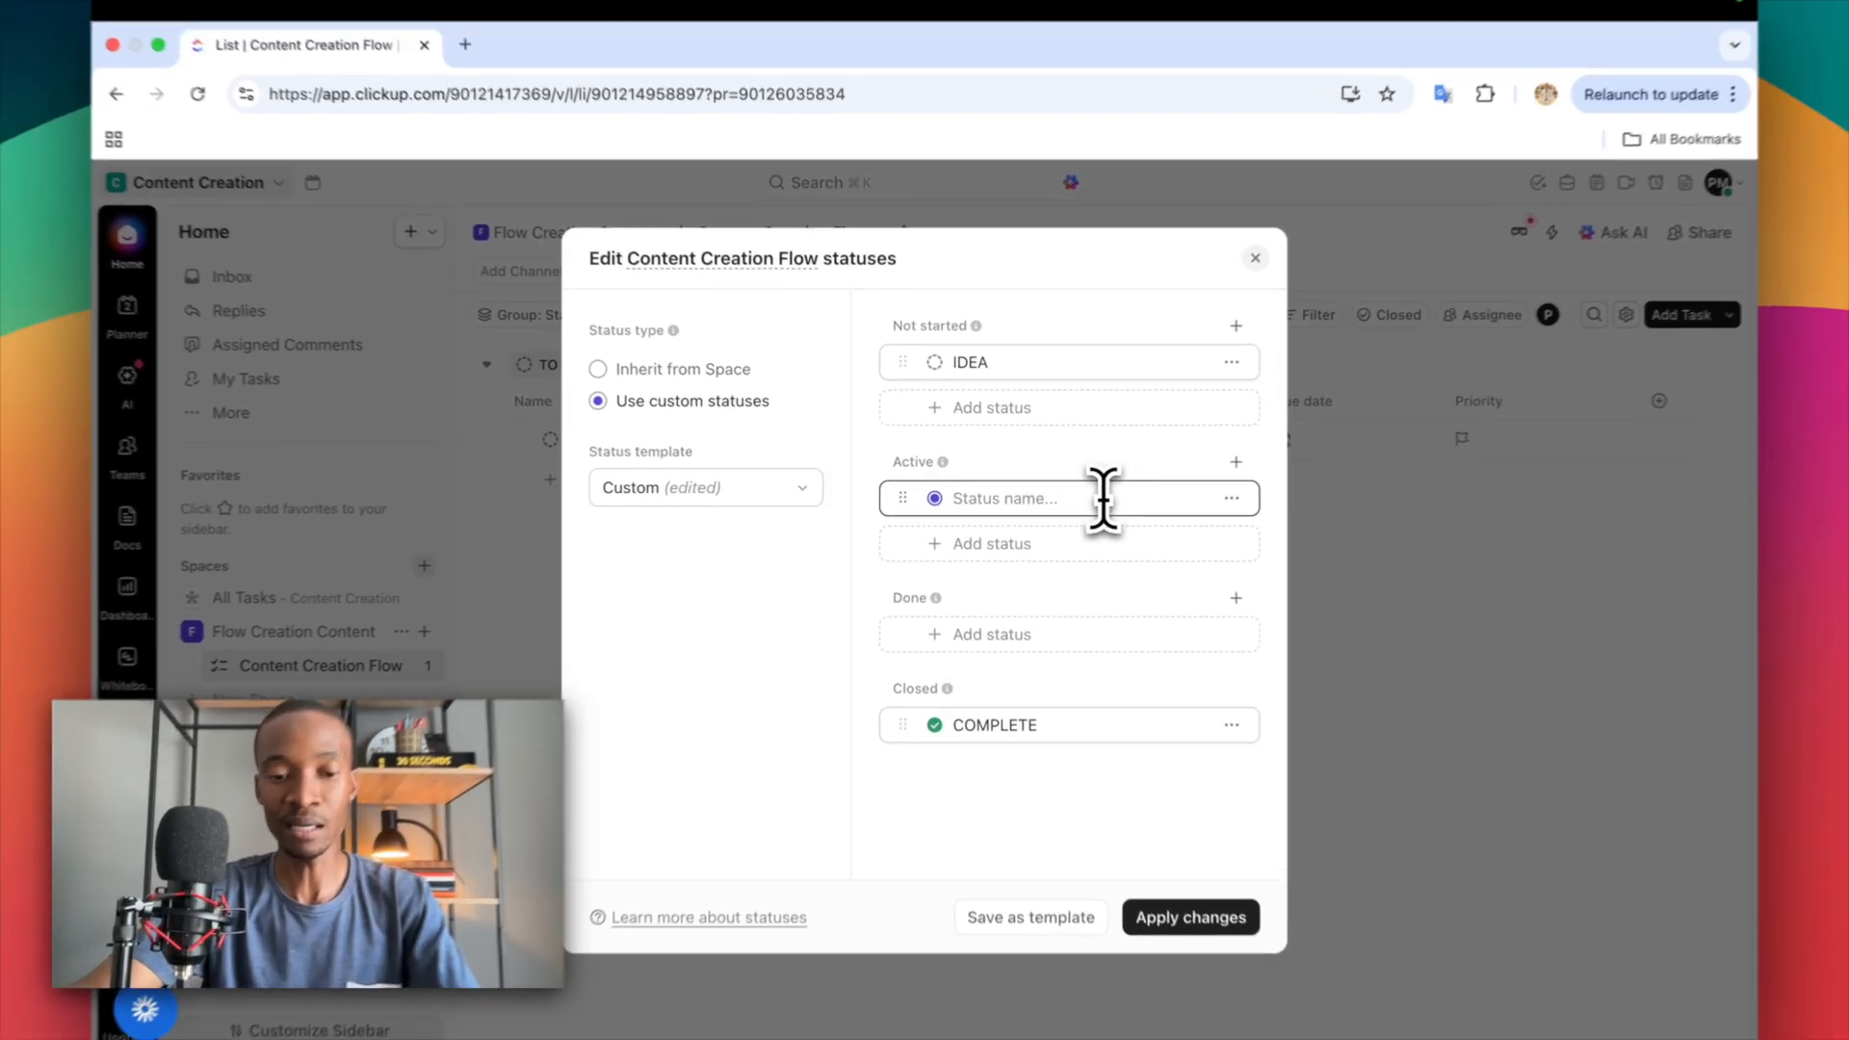
text(RESEARCH)
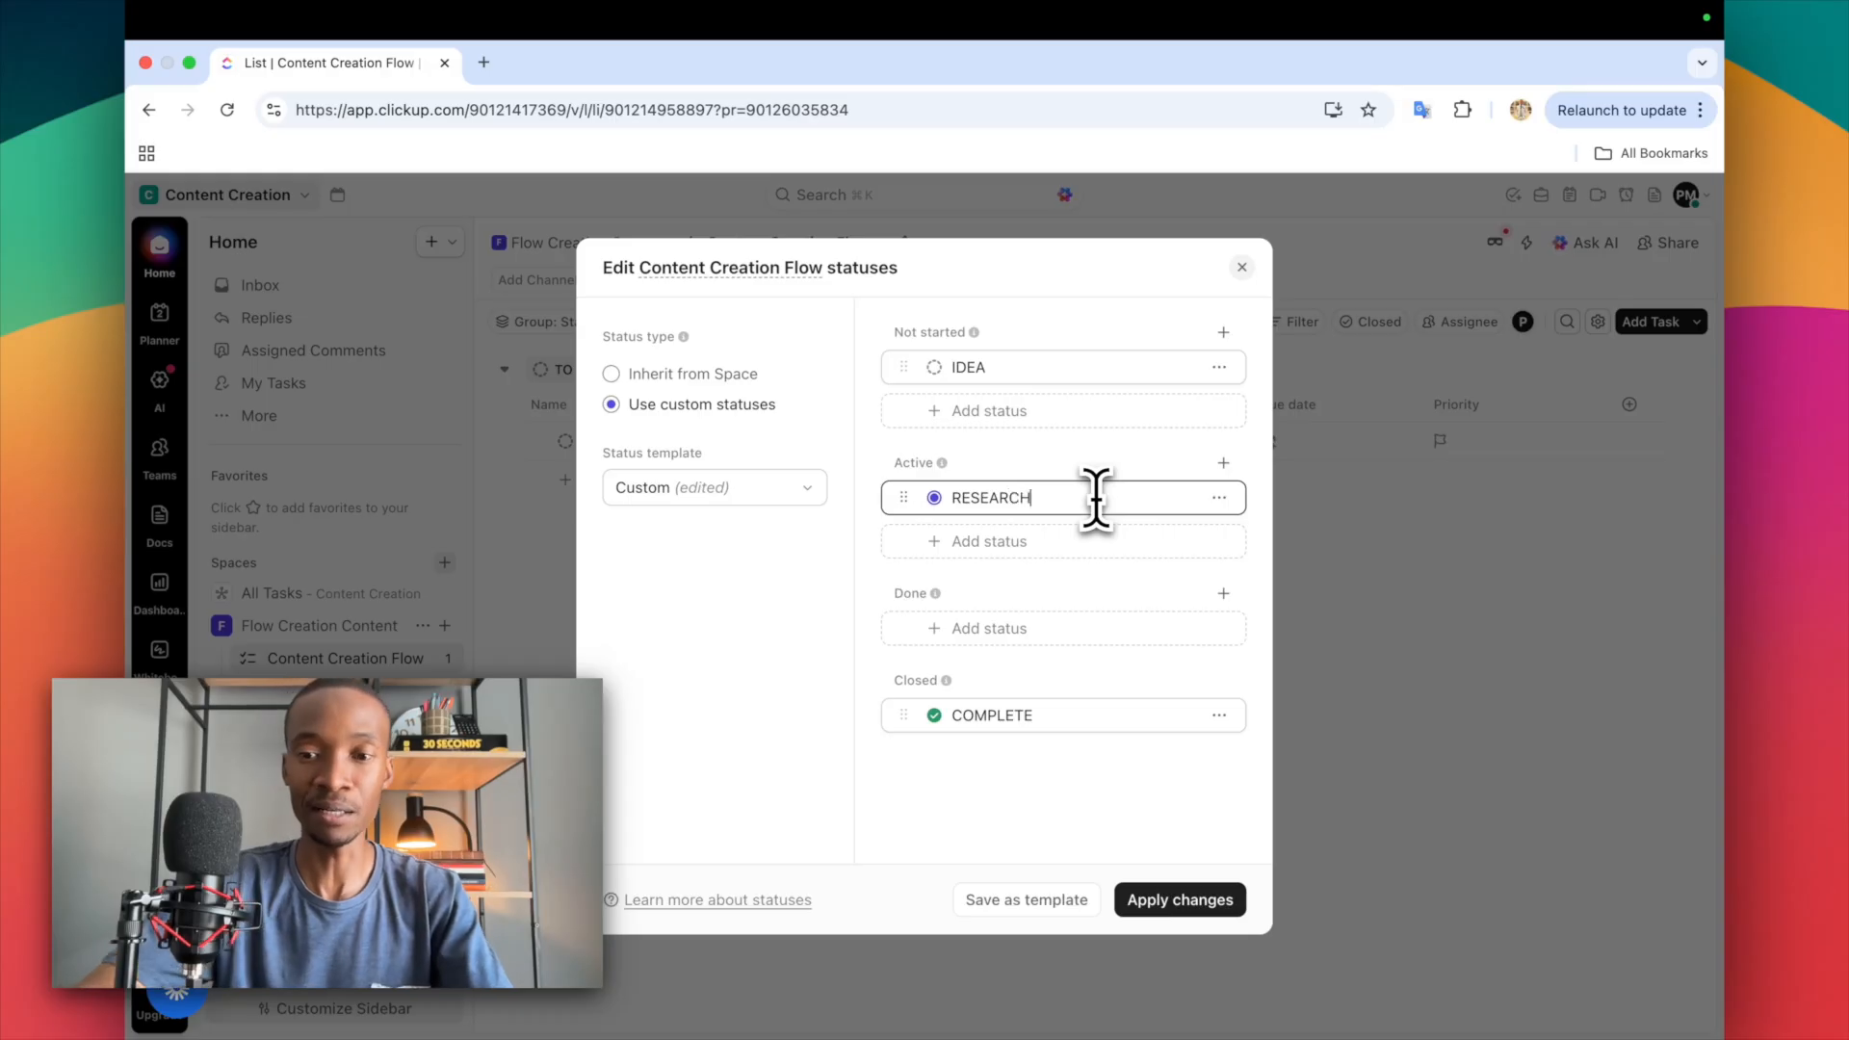
- Add the Active statuses WRITING / SCRIPTING, FILMING, EDITING and PUBLISHING below RESEARCH
click(1064, 545)
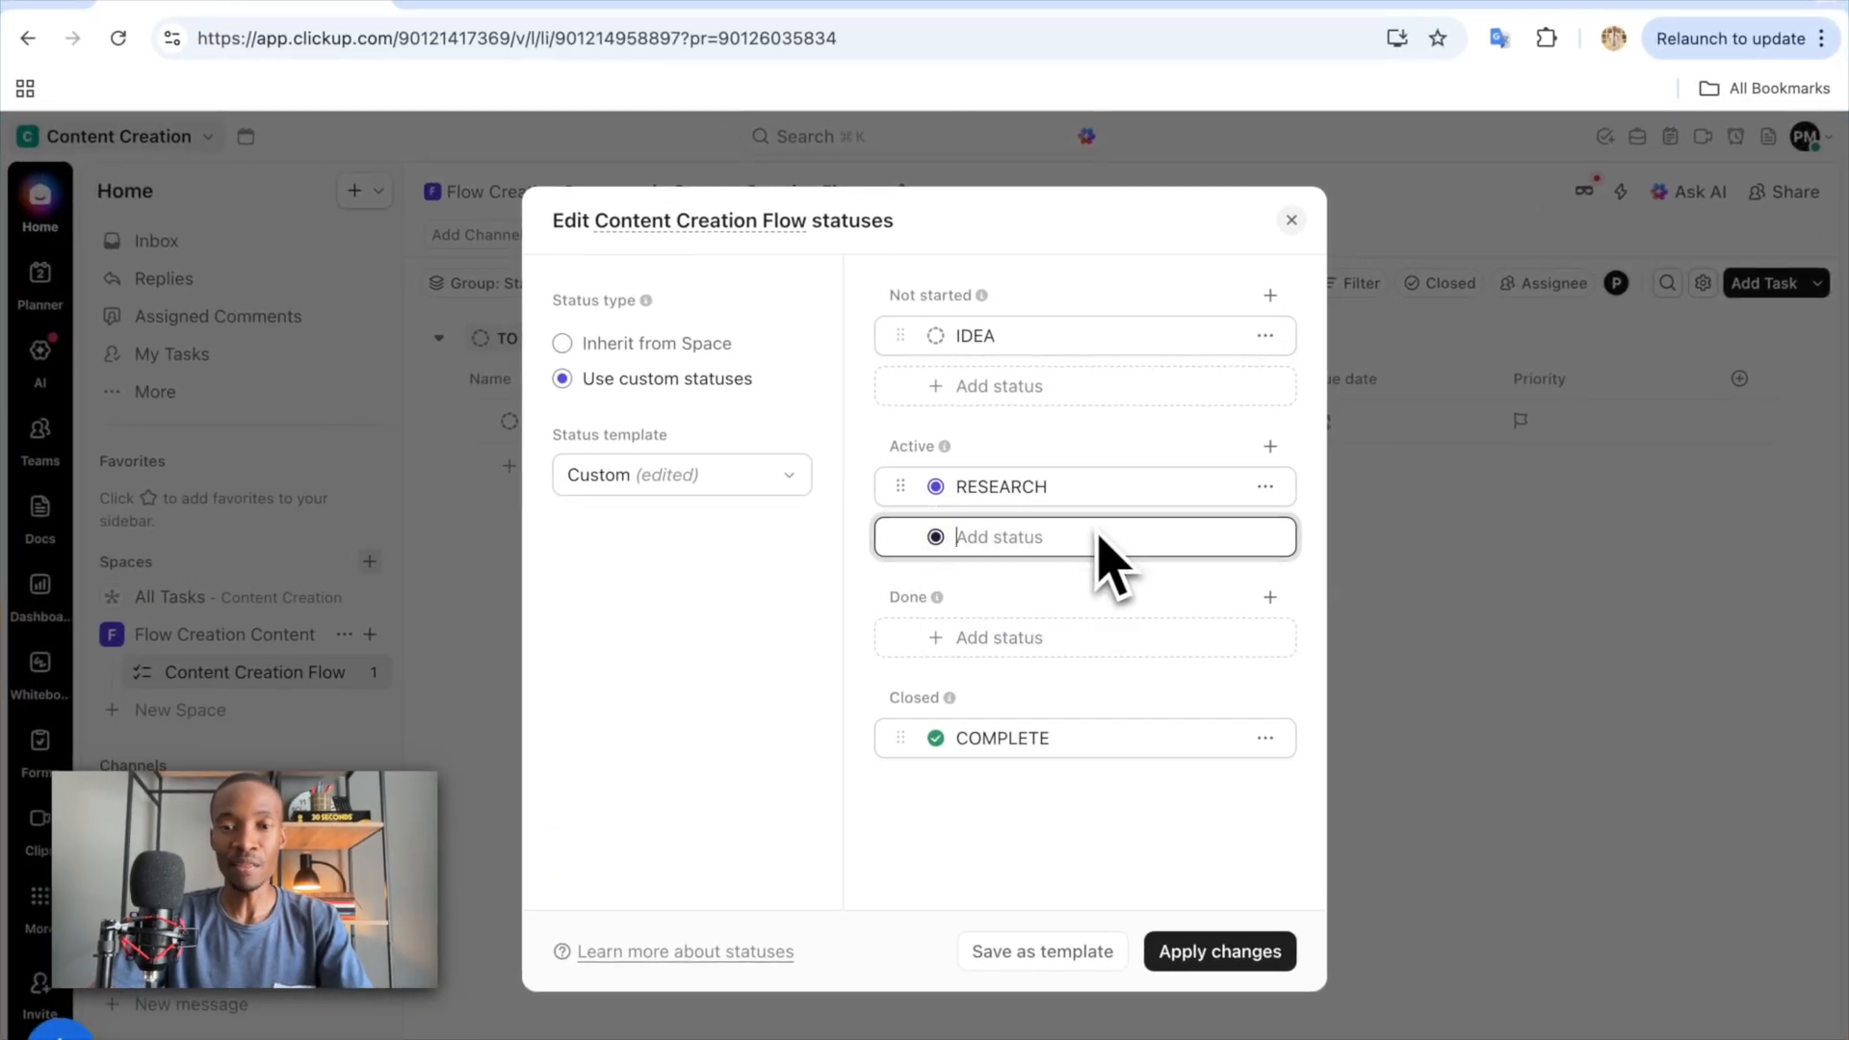
text(IDE)
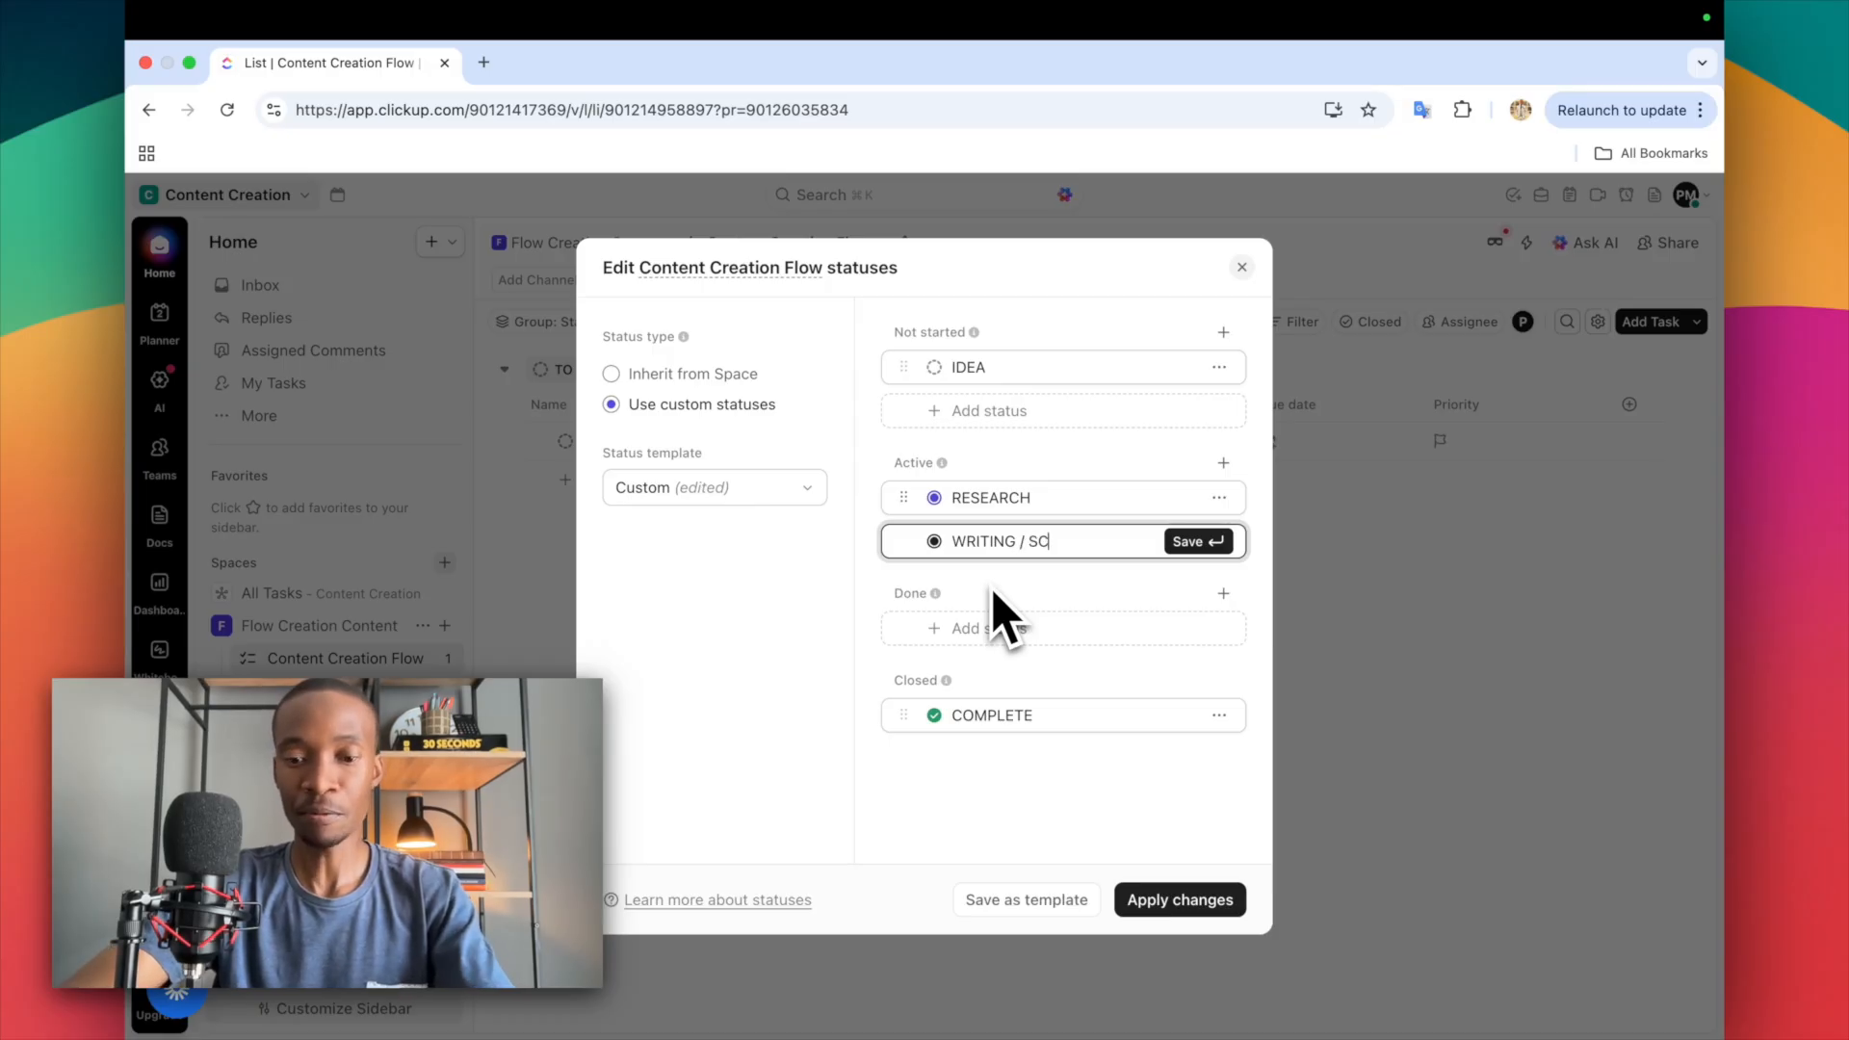
key(Return)
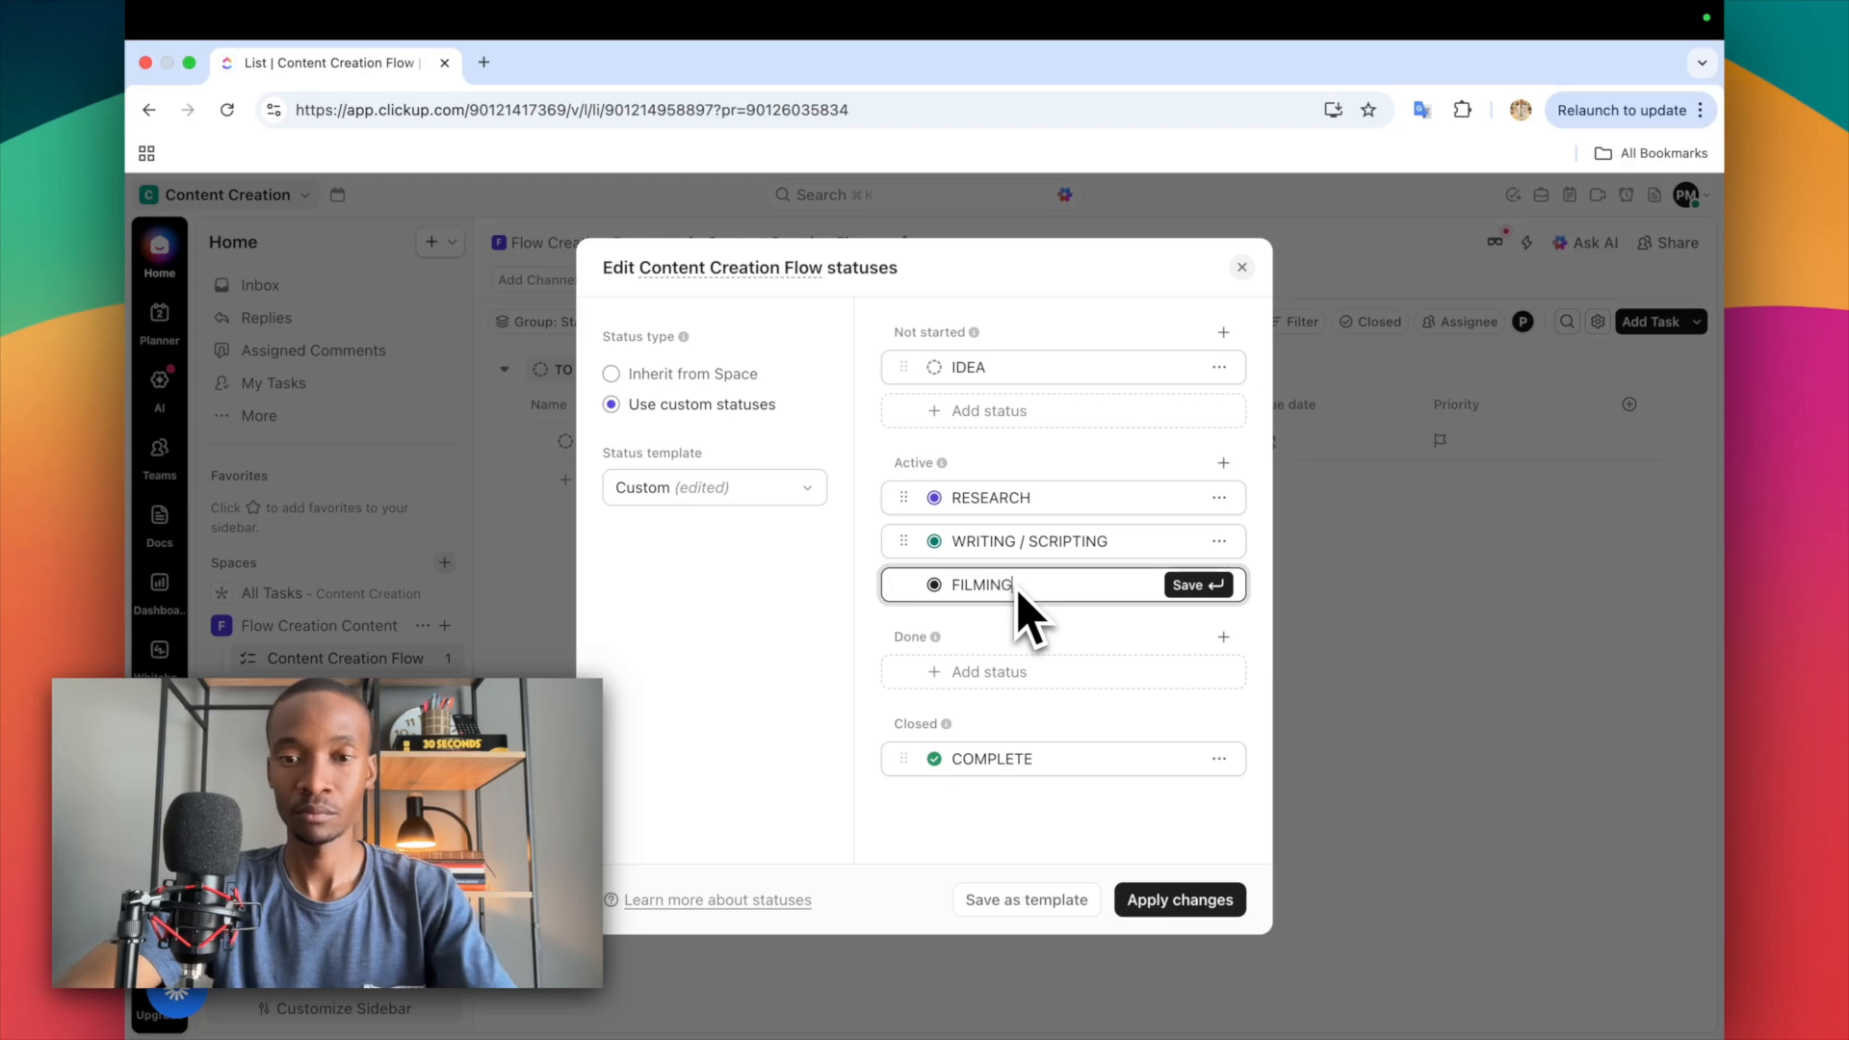
key(Return)
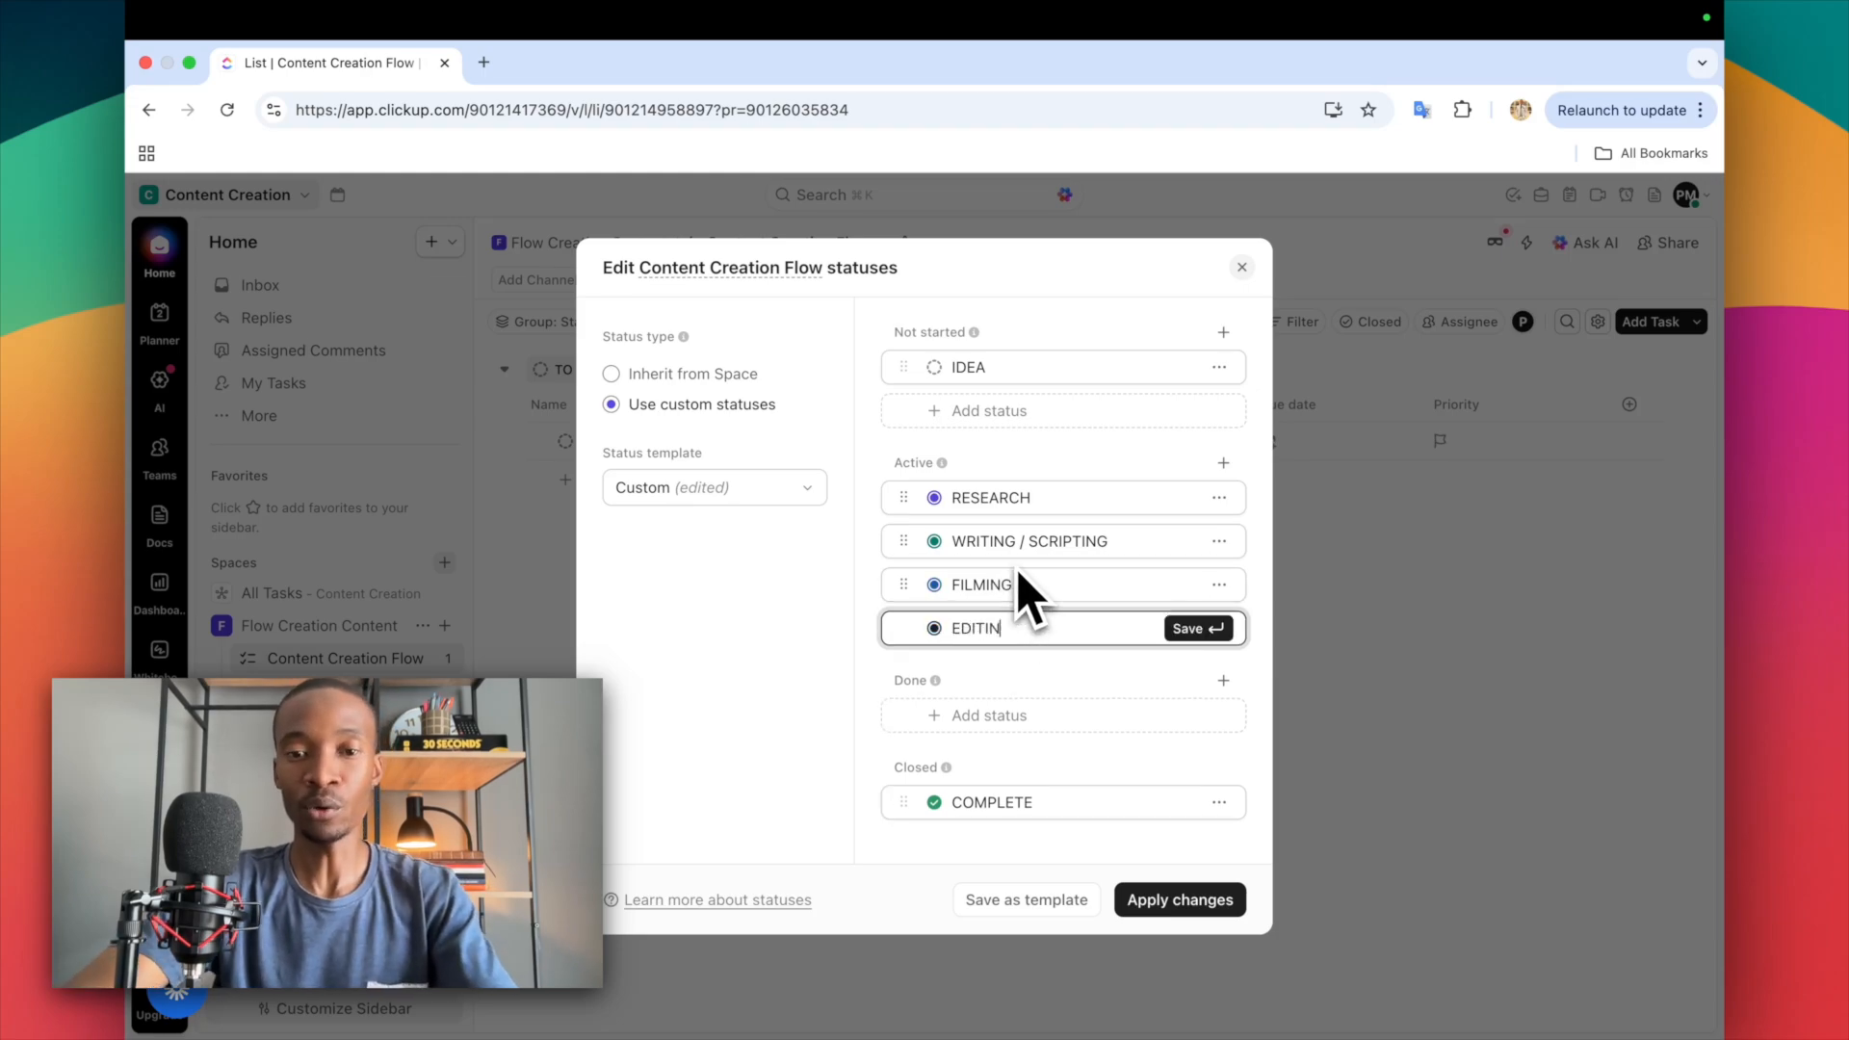
text(EDITING)
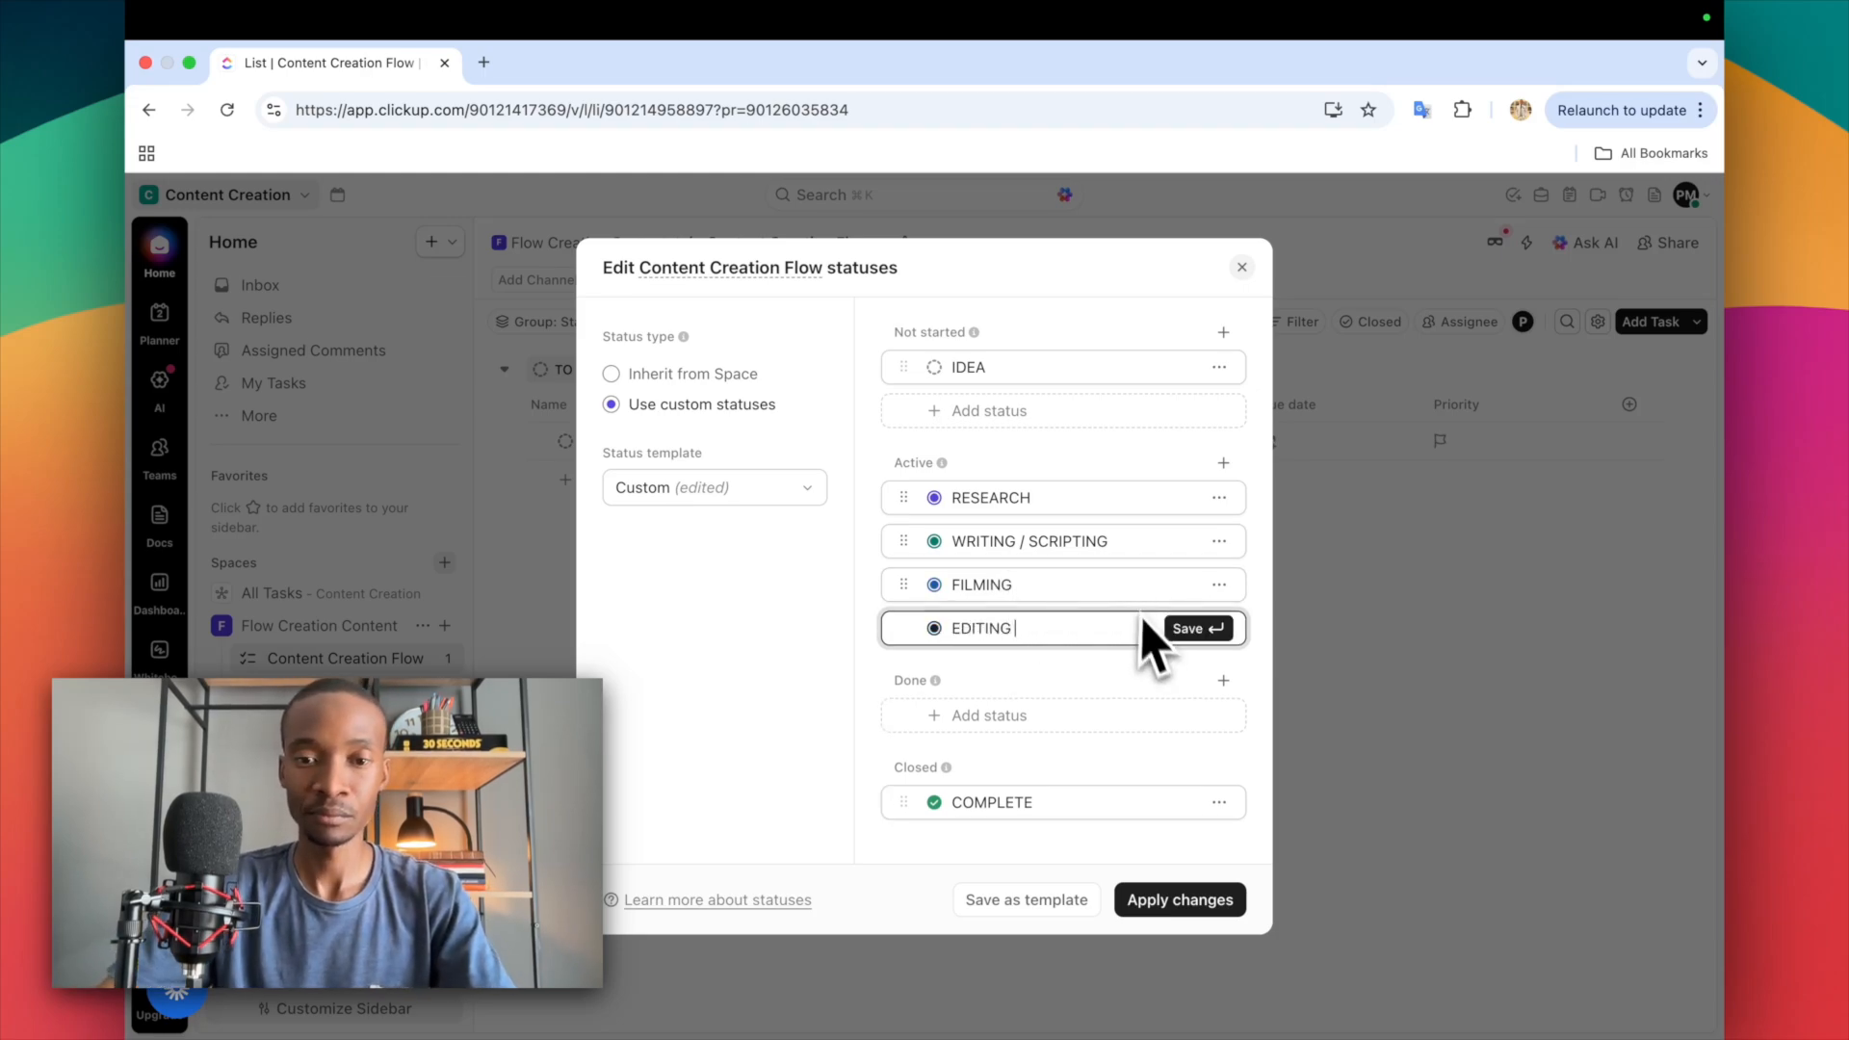
click(1193, 632)
text(PUBLISHING)
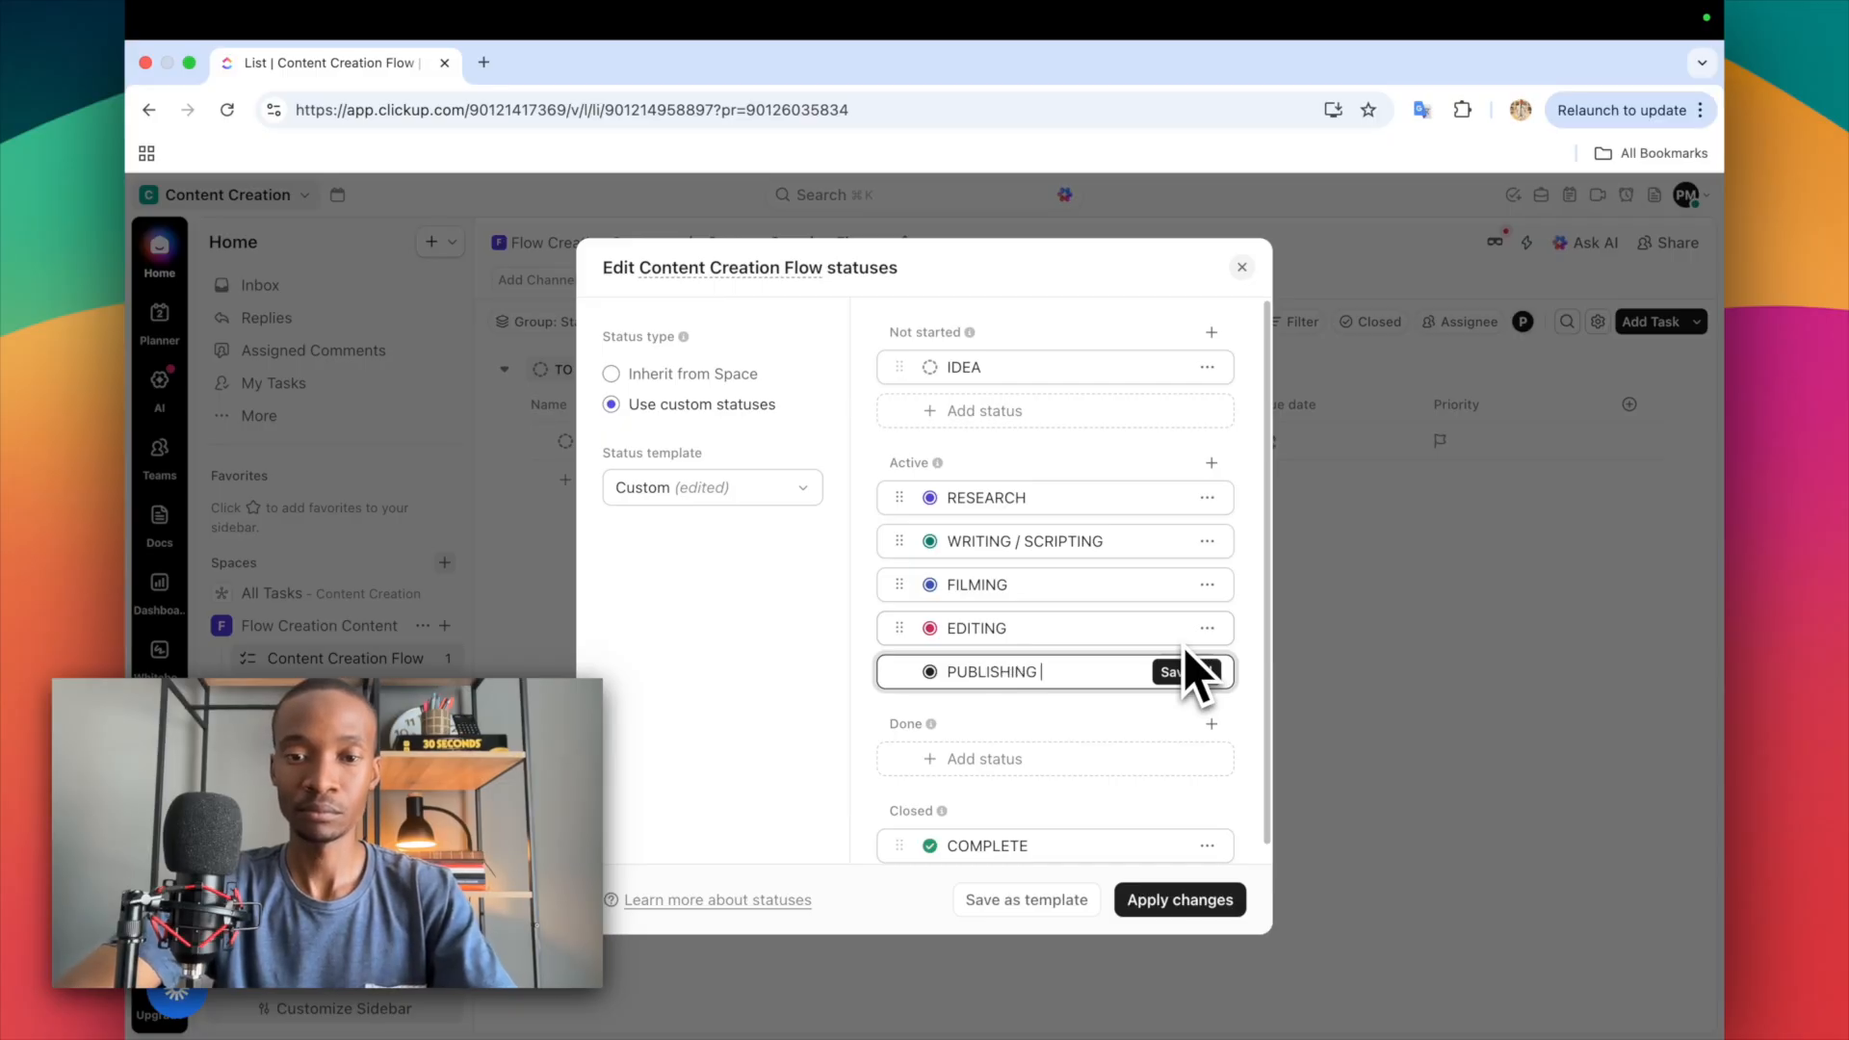
click(1185, 648)
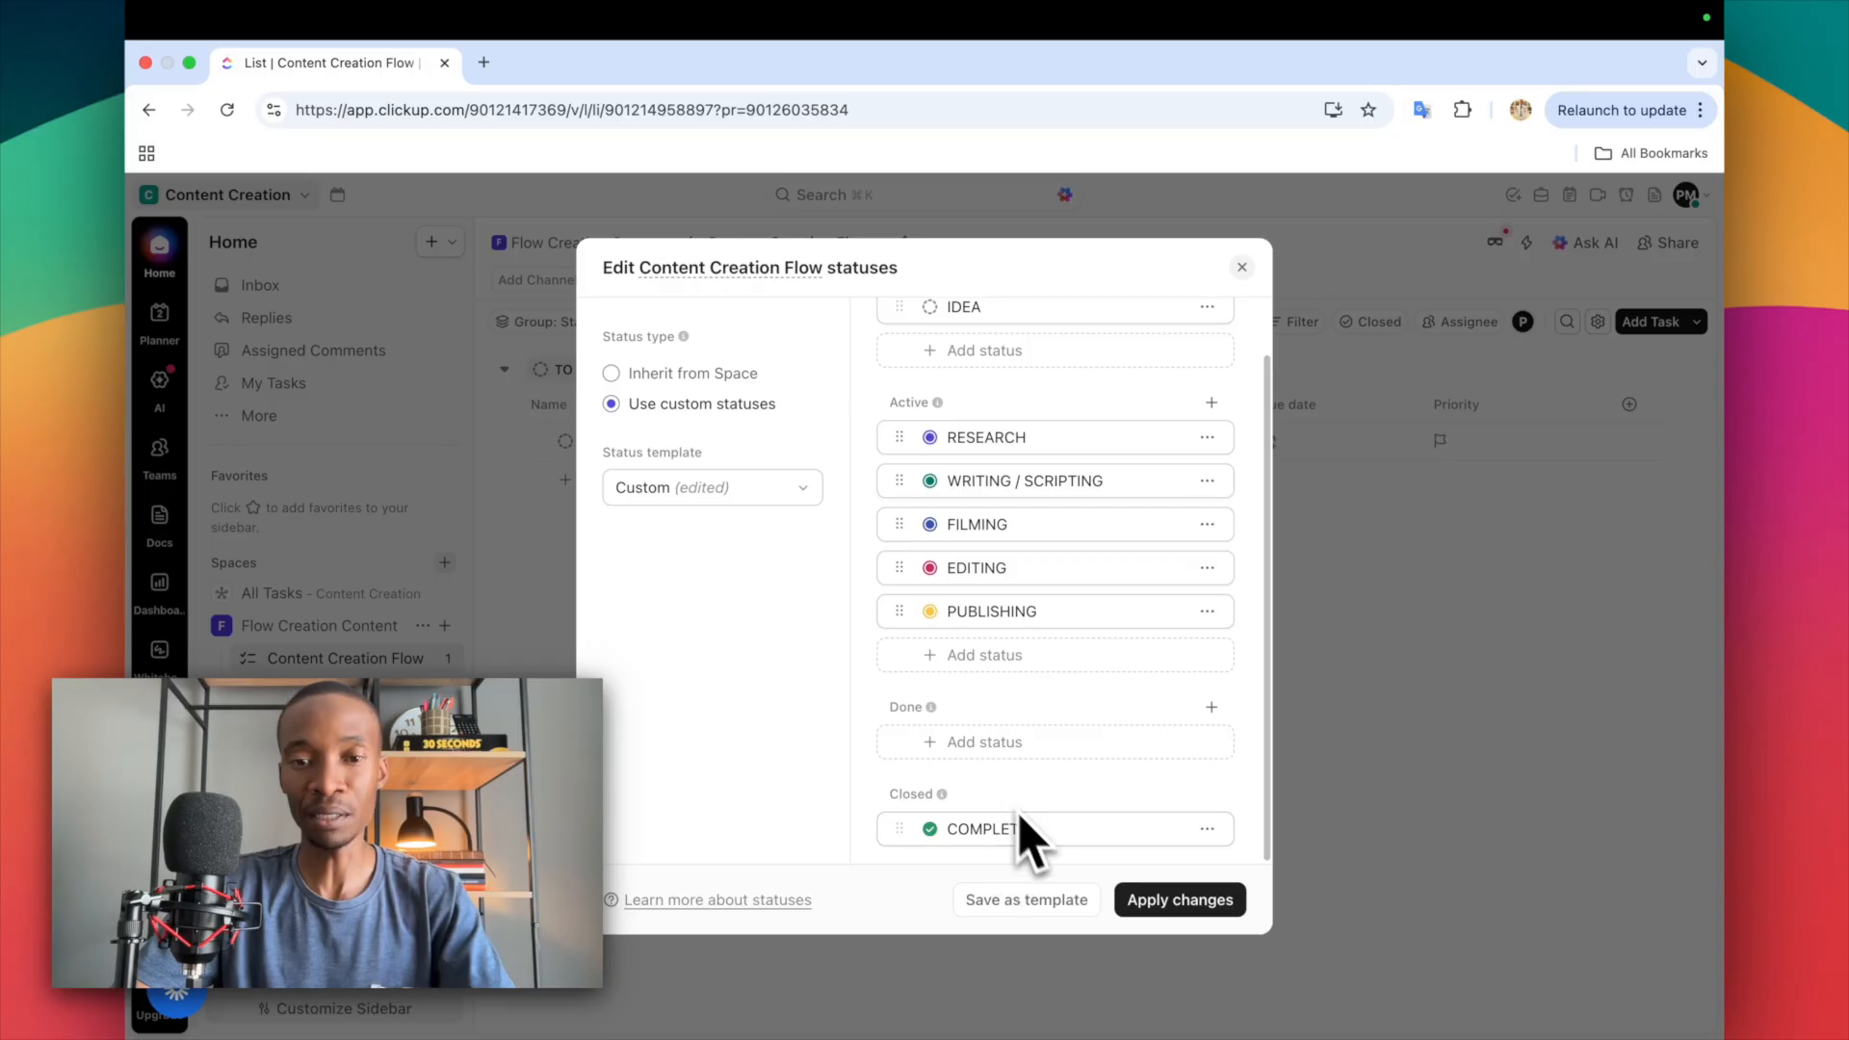
- Review the complete list of custom statuses and look at the options available for the EDITING status
scroll(997, 732, up, 1)
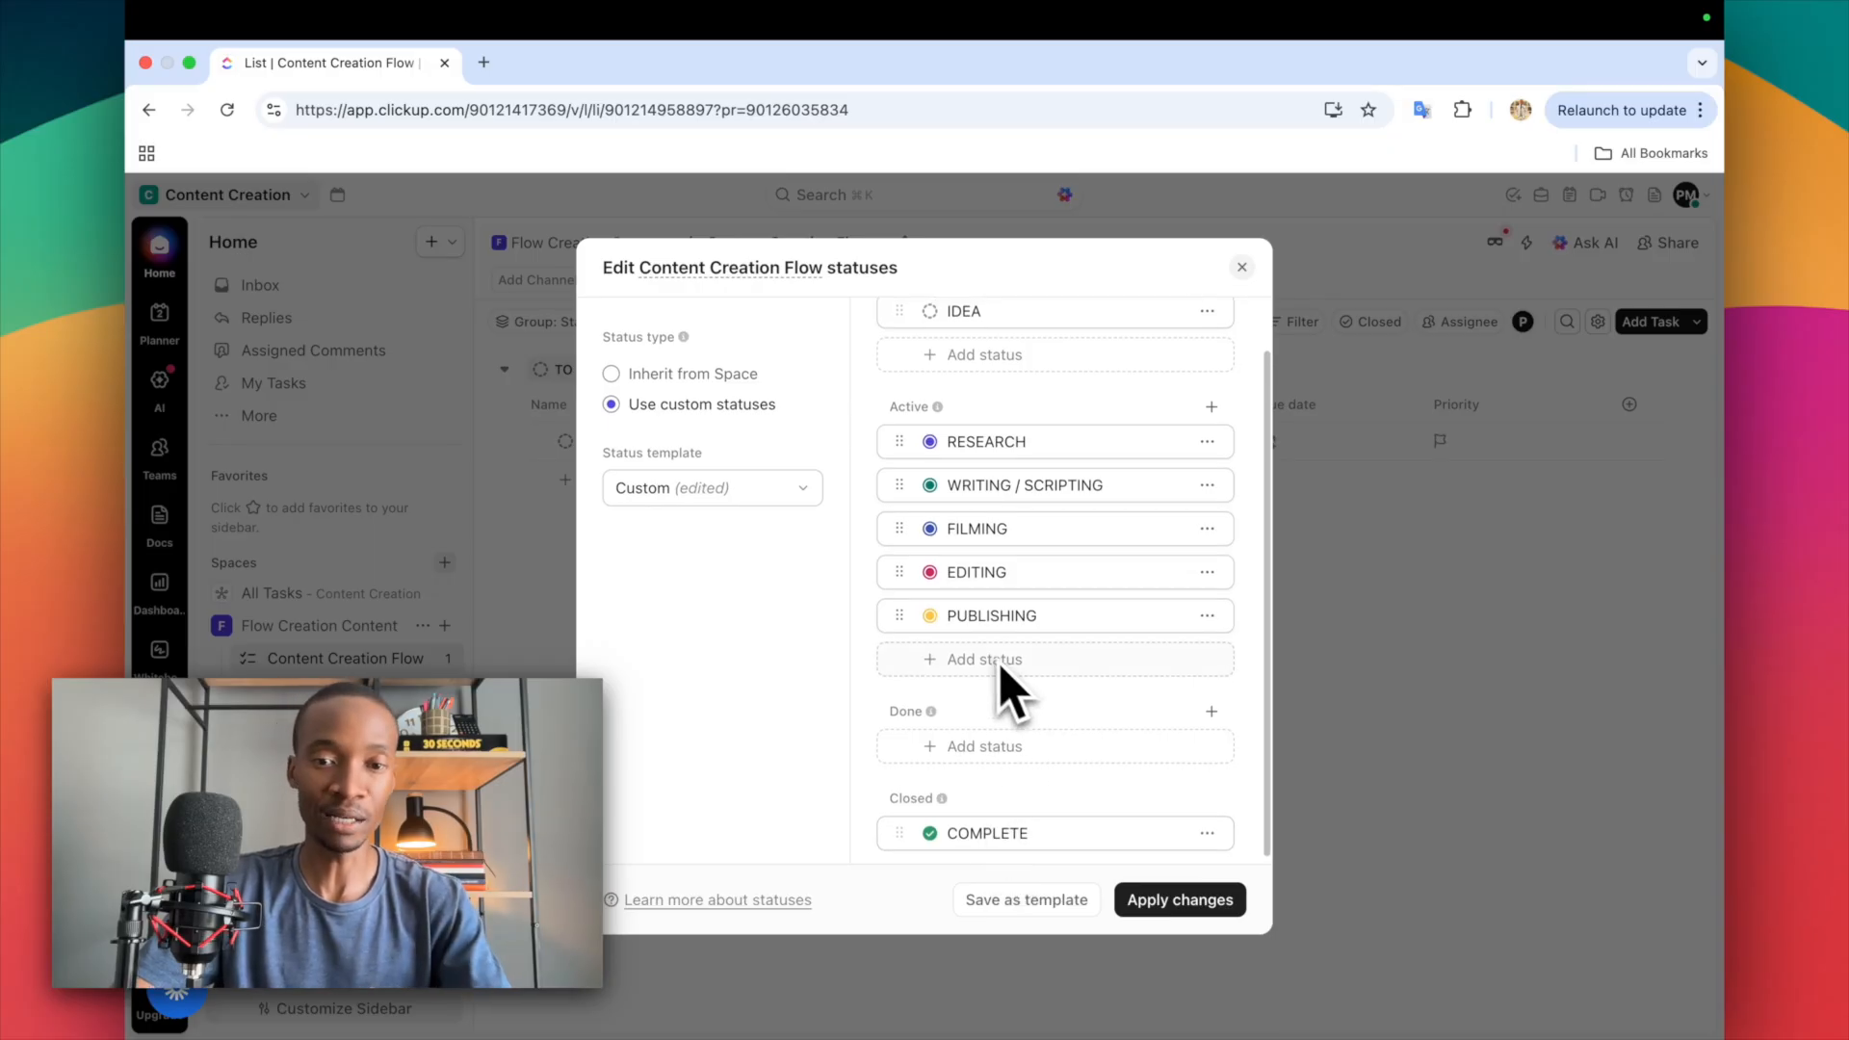
scroll(1012, 665, up, 2)
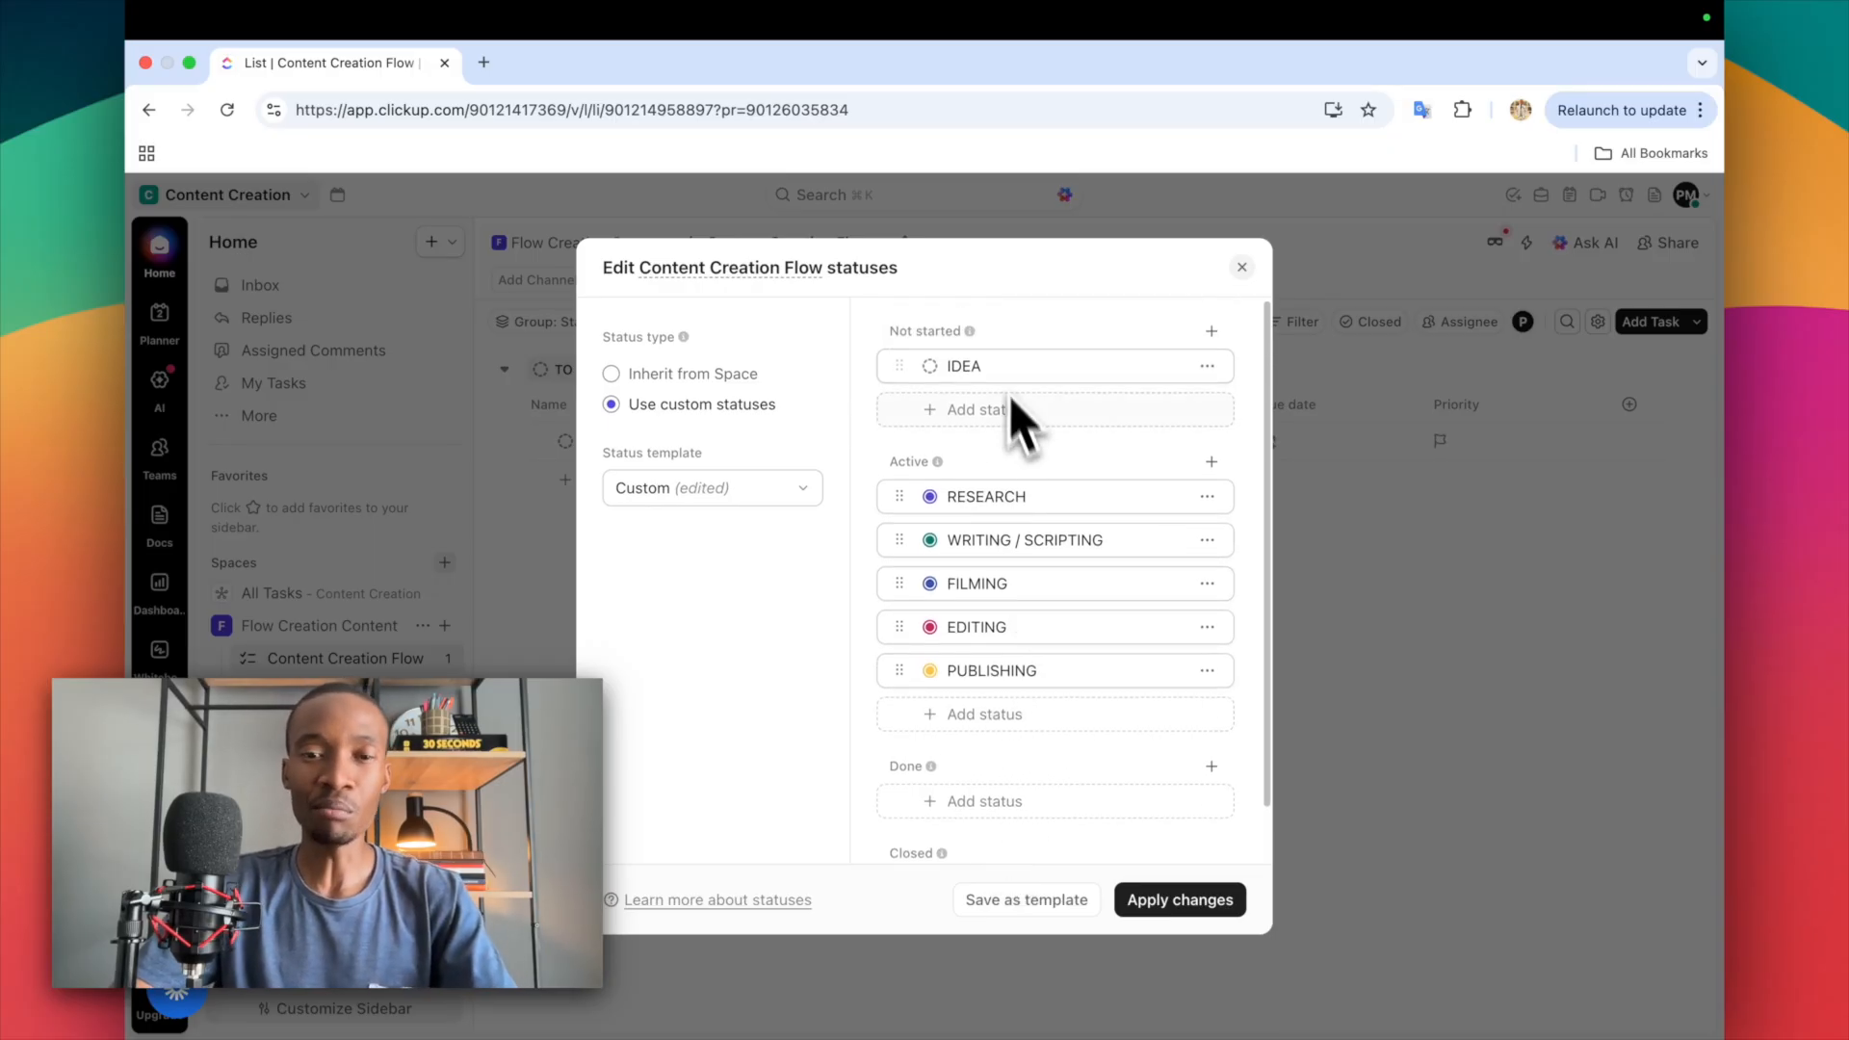
scroll(1025, 607, down, 2)
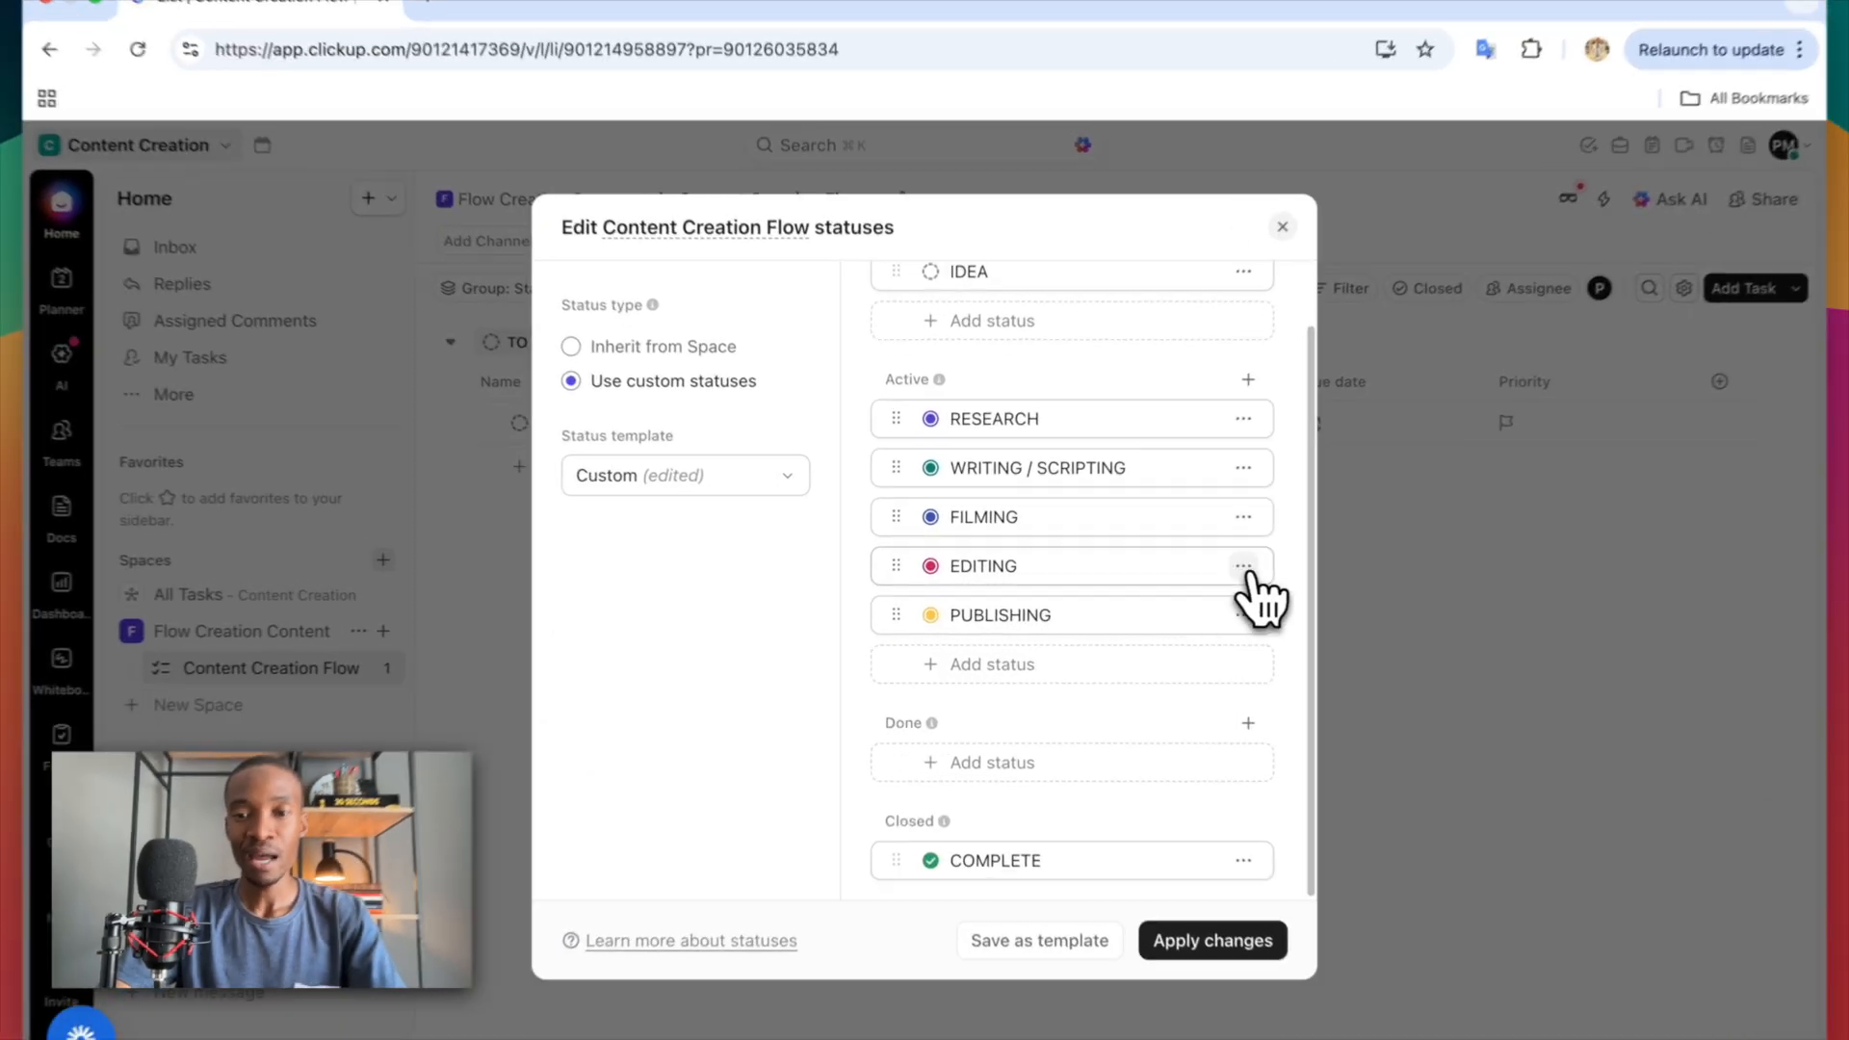
click(1207, 567)
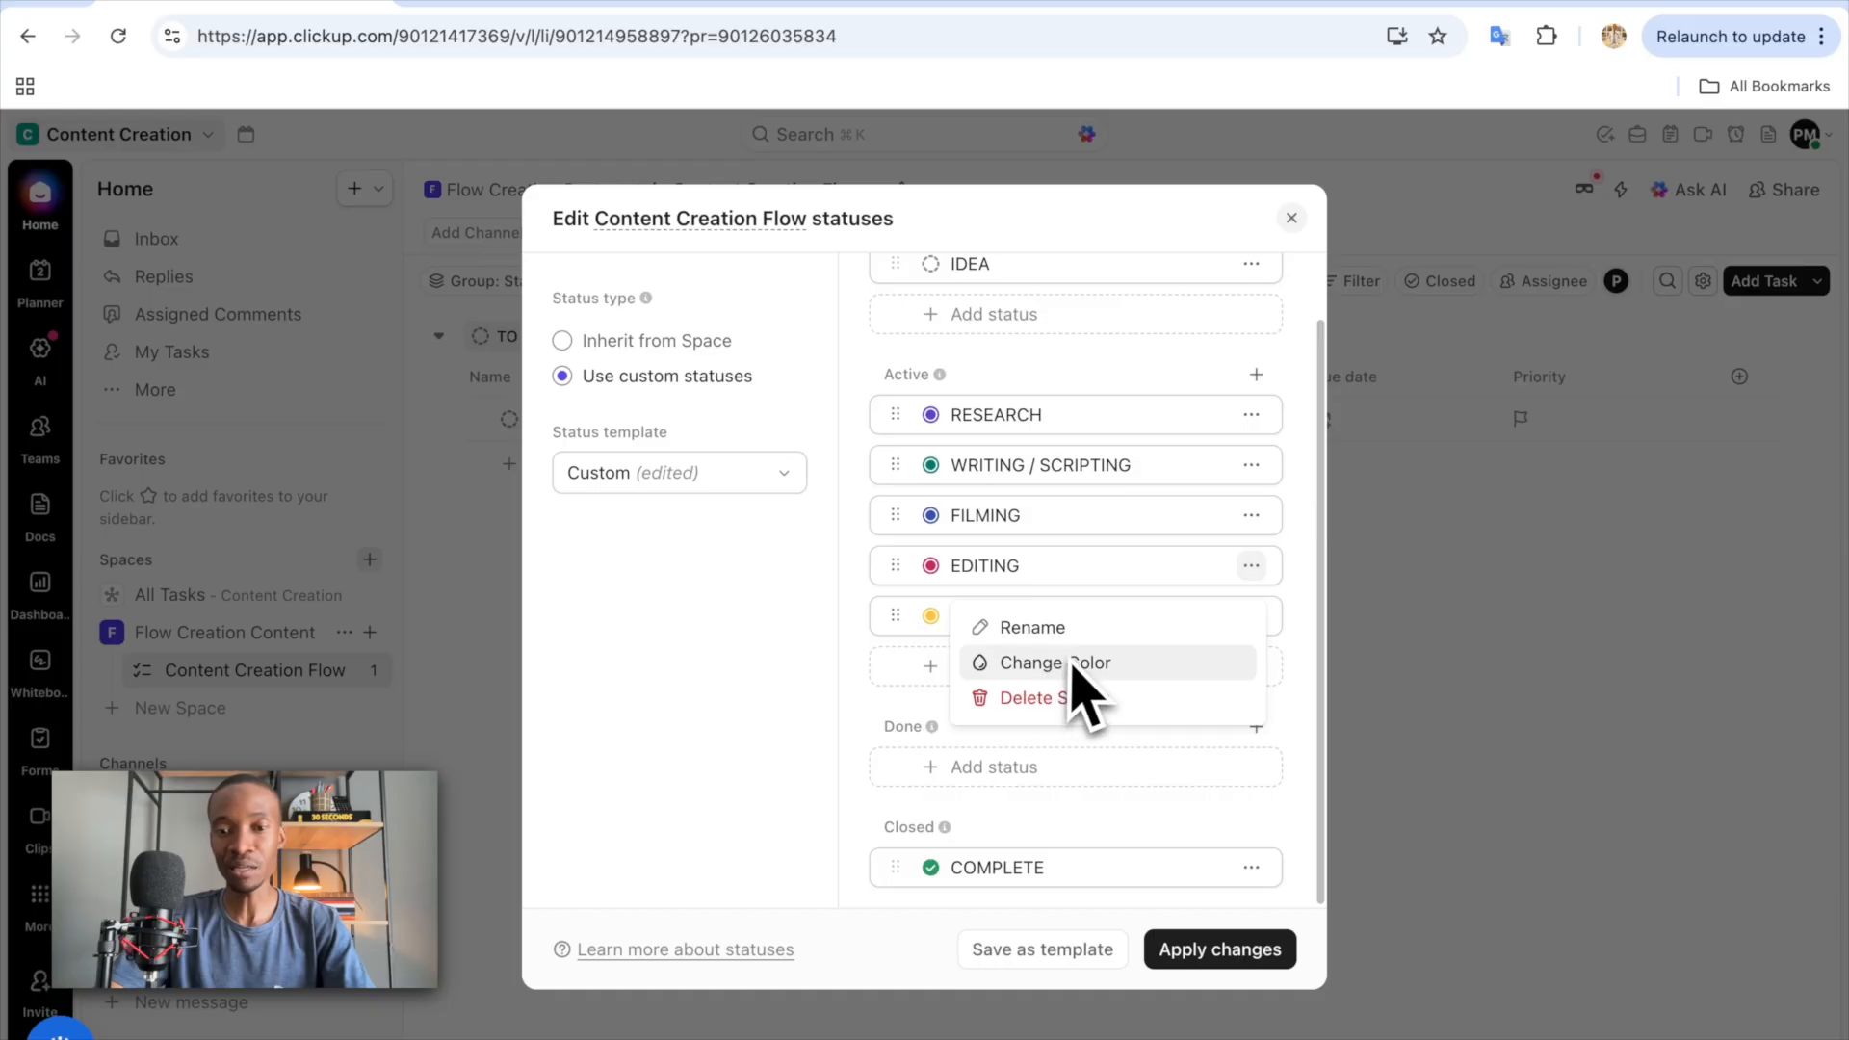
click(852, 732)
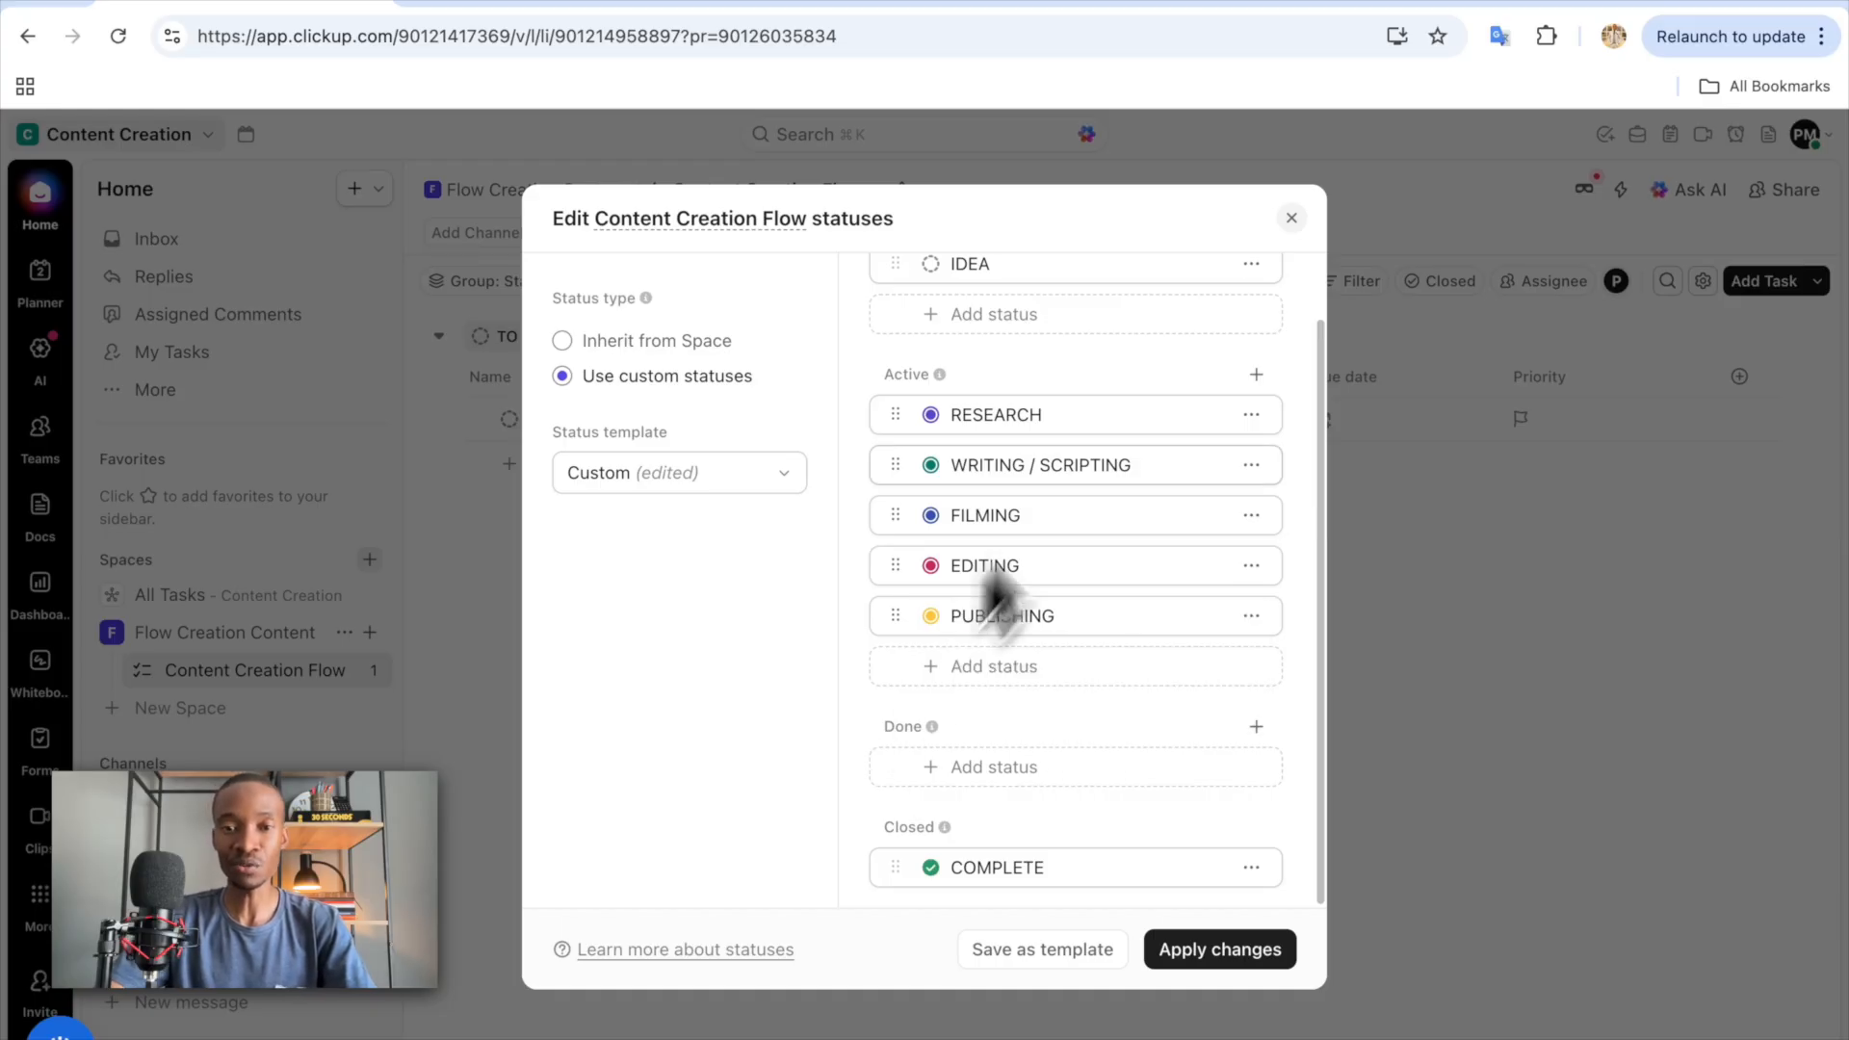
scroll(1069, 481, up, 1)
scroll(924, 540, down, 2)
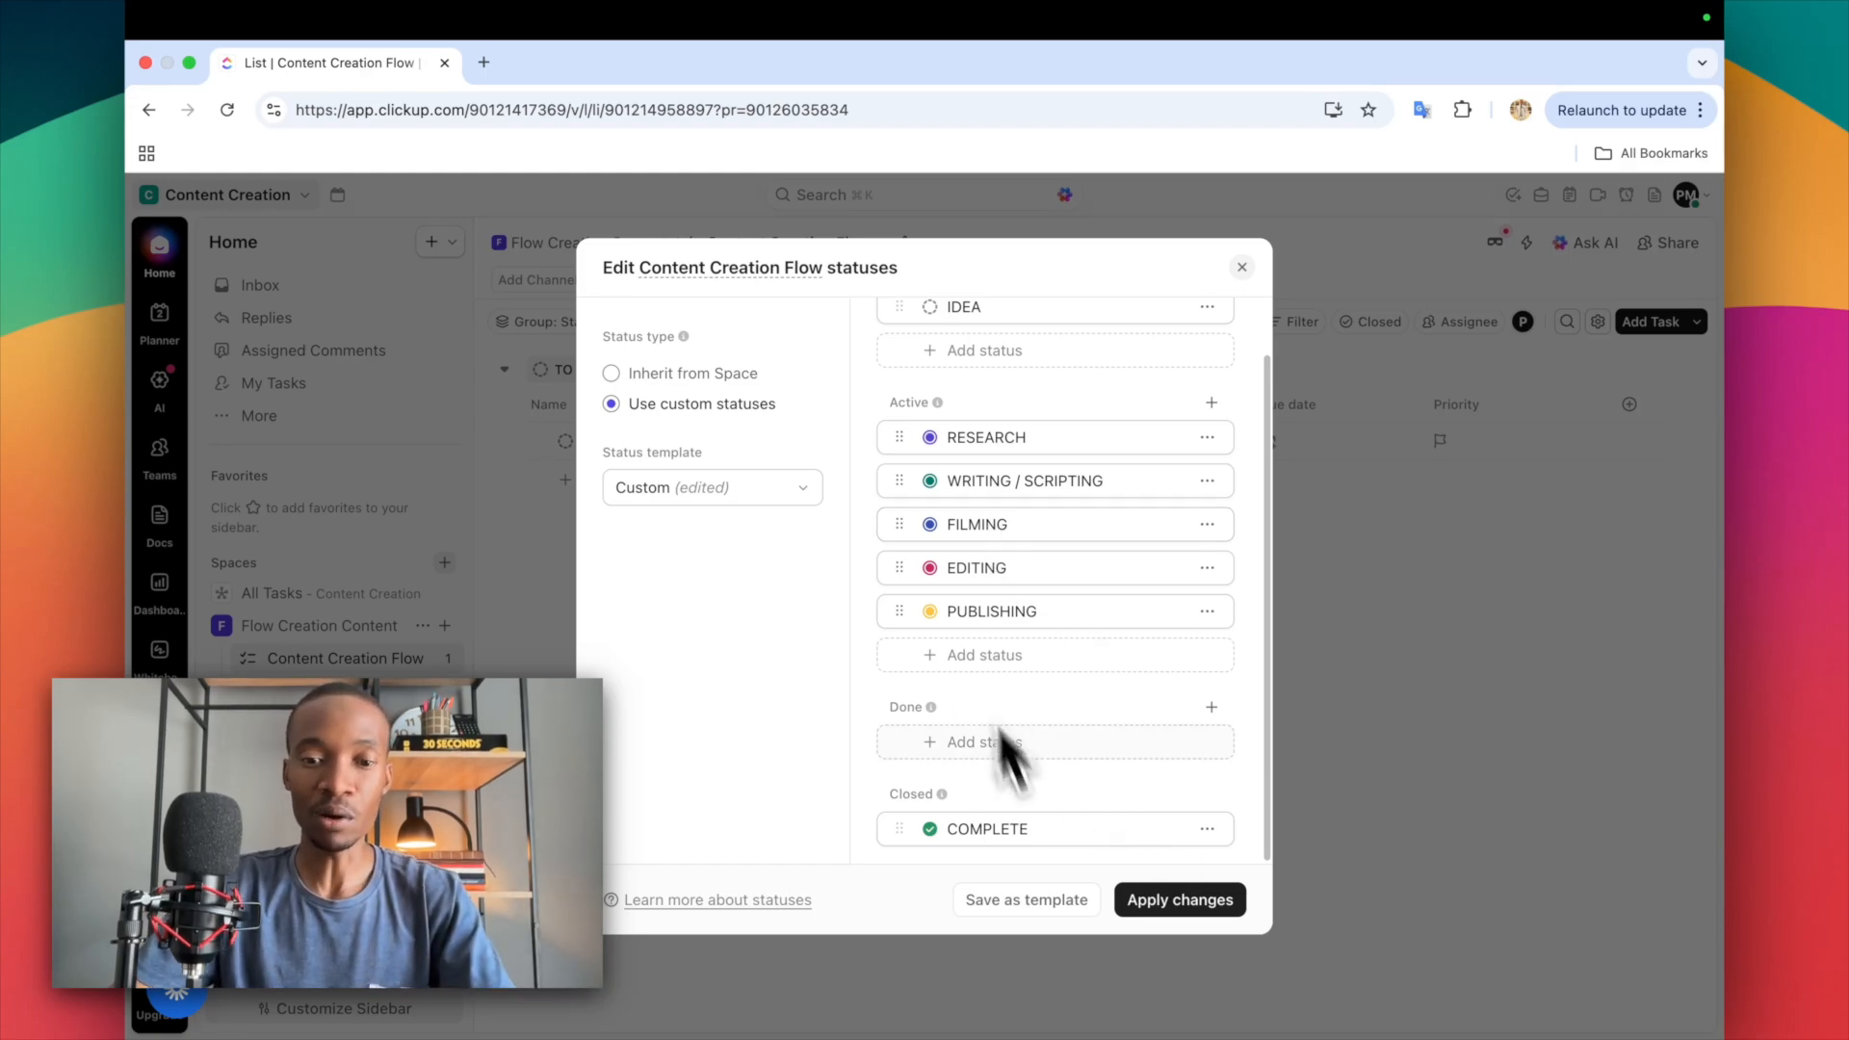
- Apply the custom status changes to the Content Creation Flow list
click(1176, 906)
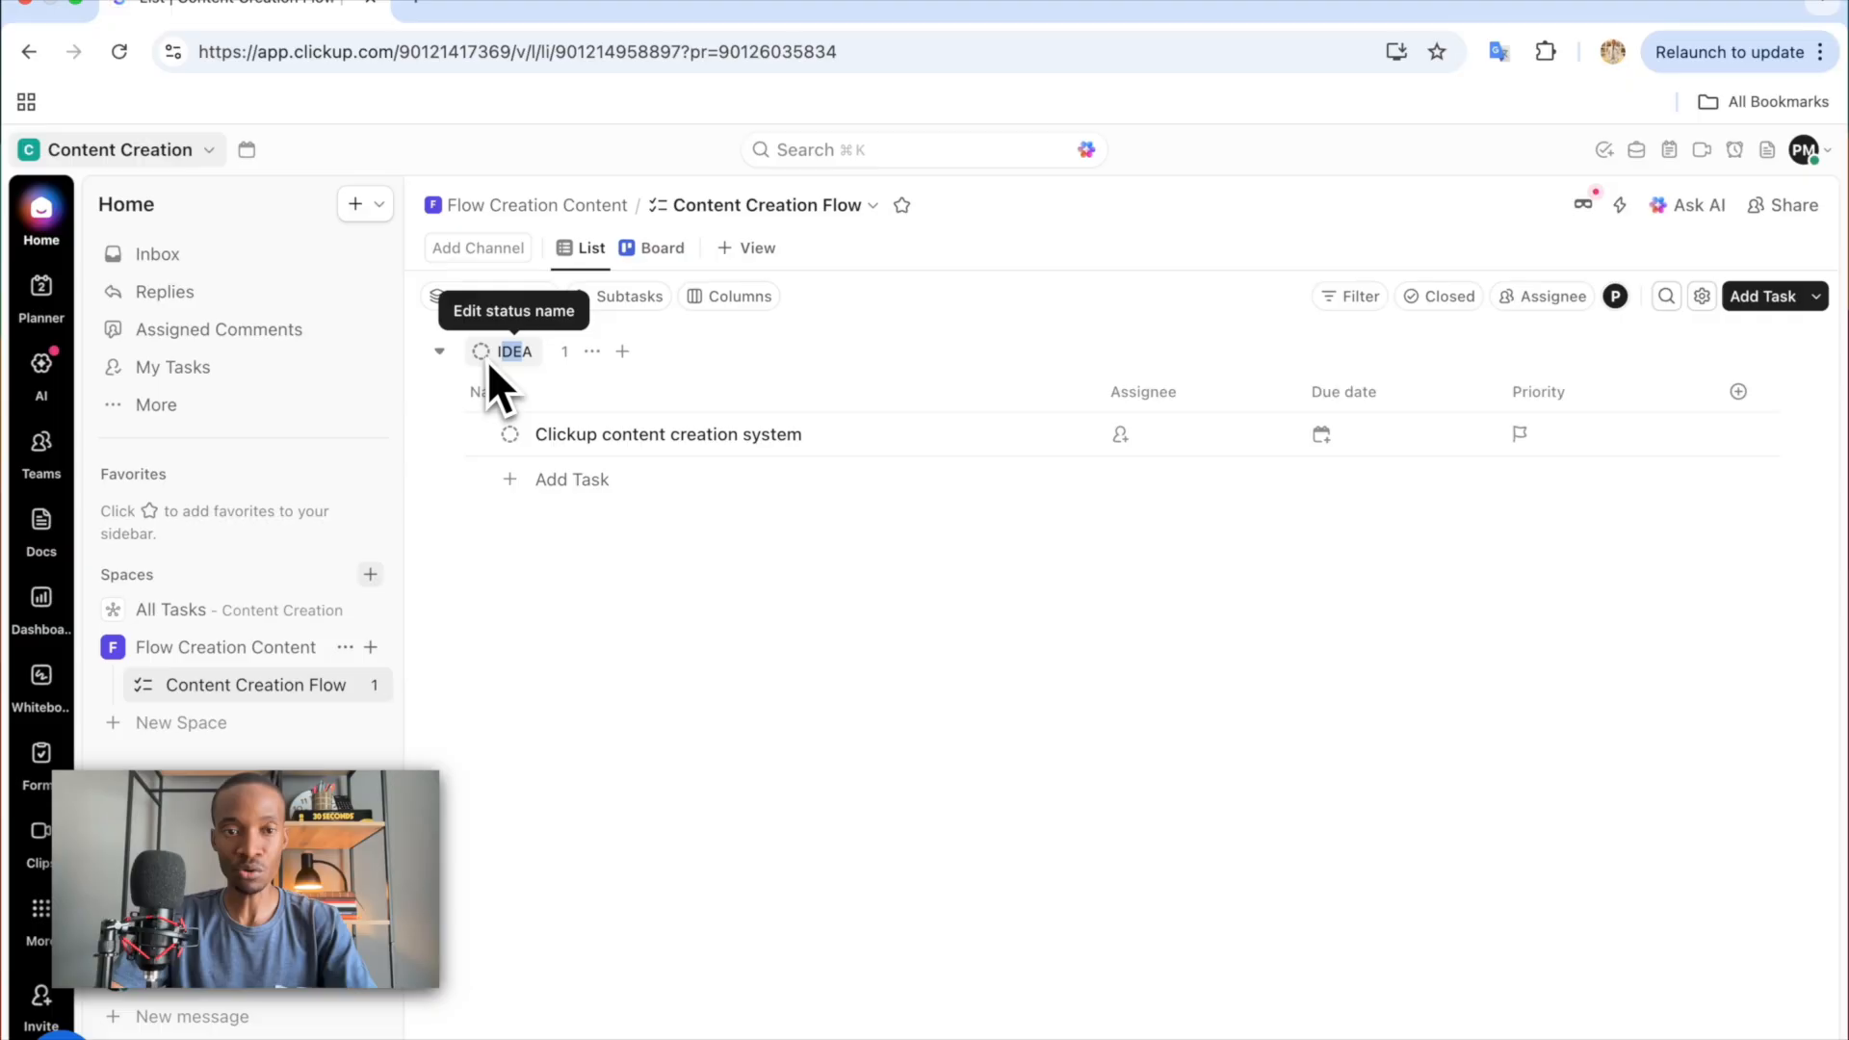
click(570, 374)
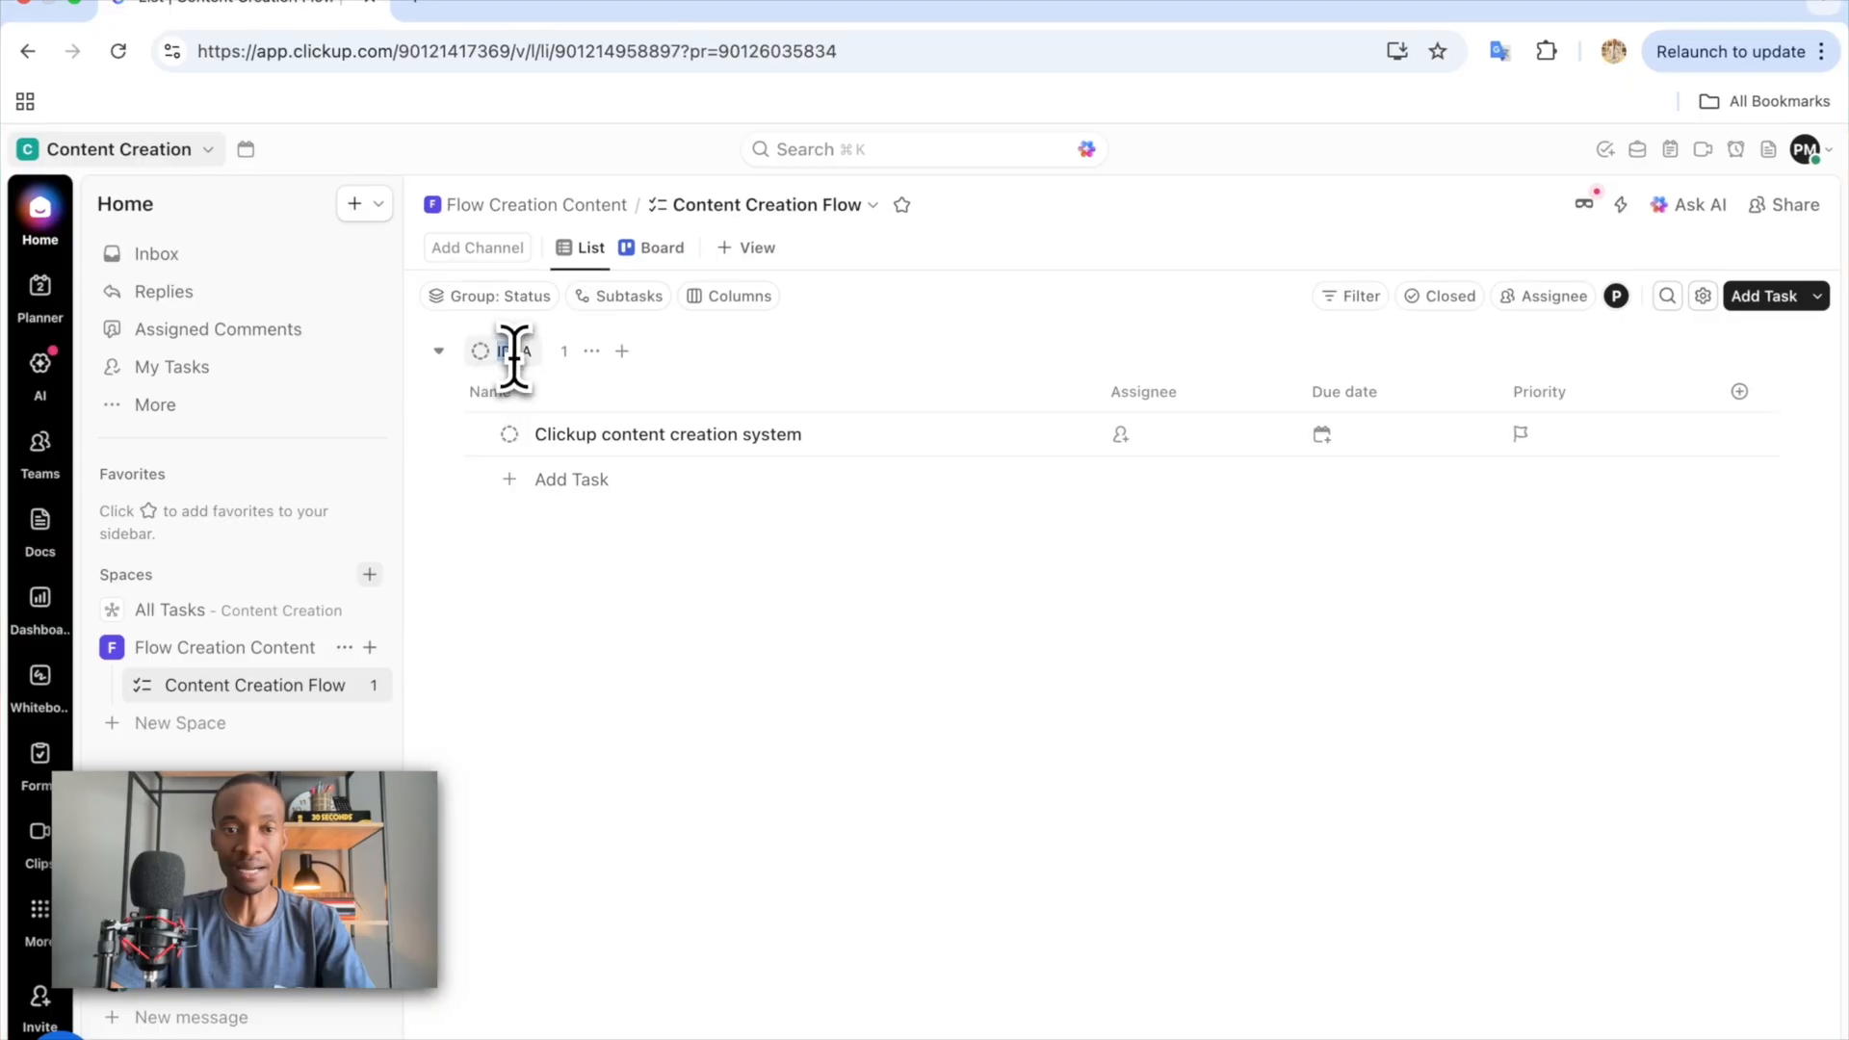
click(692, 366)
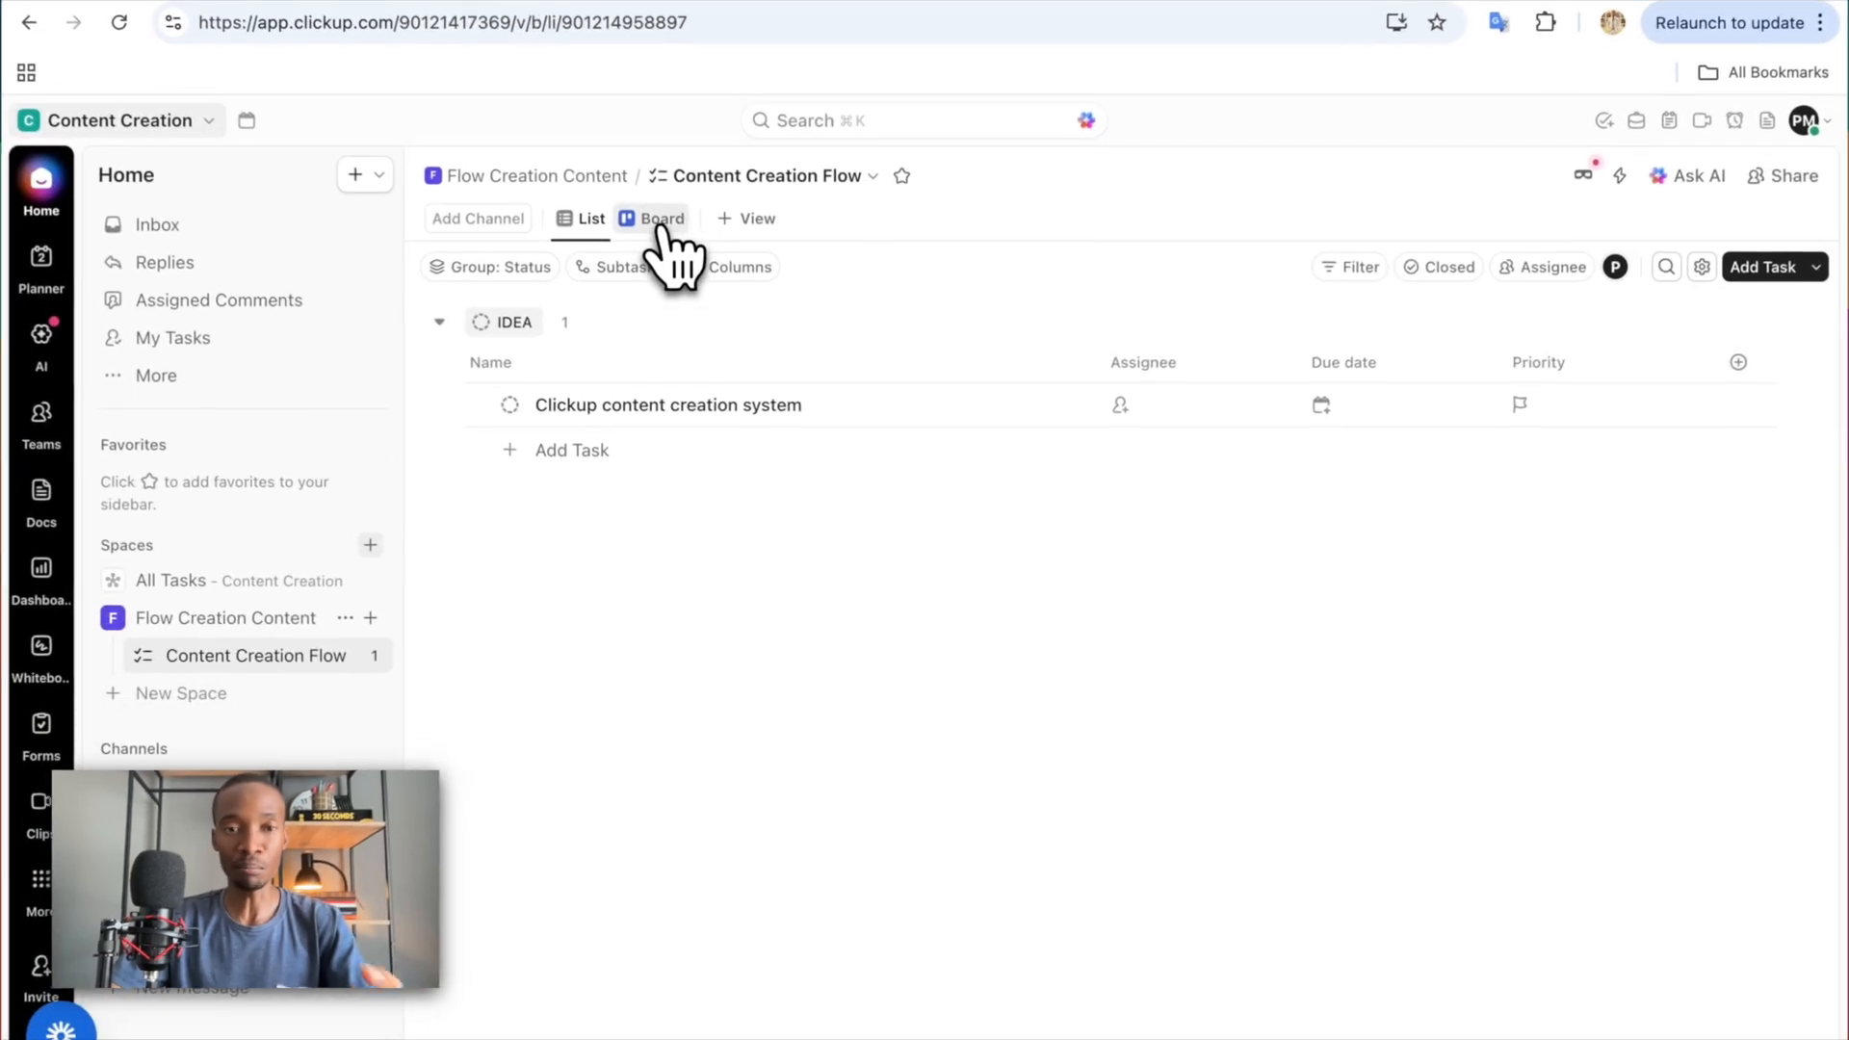
- Switch the Content Creation Flow list to Board view and examine its status columns from IDEA through COMPLETE
click(692, 281)
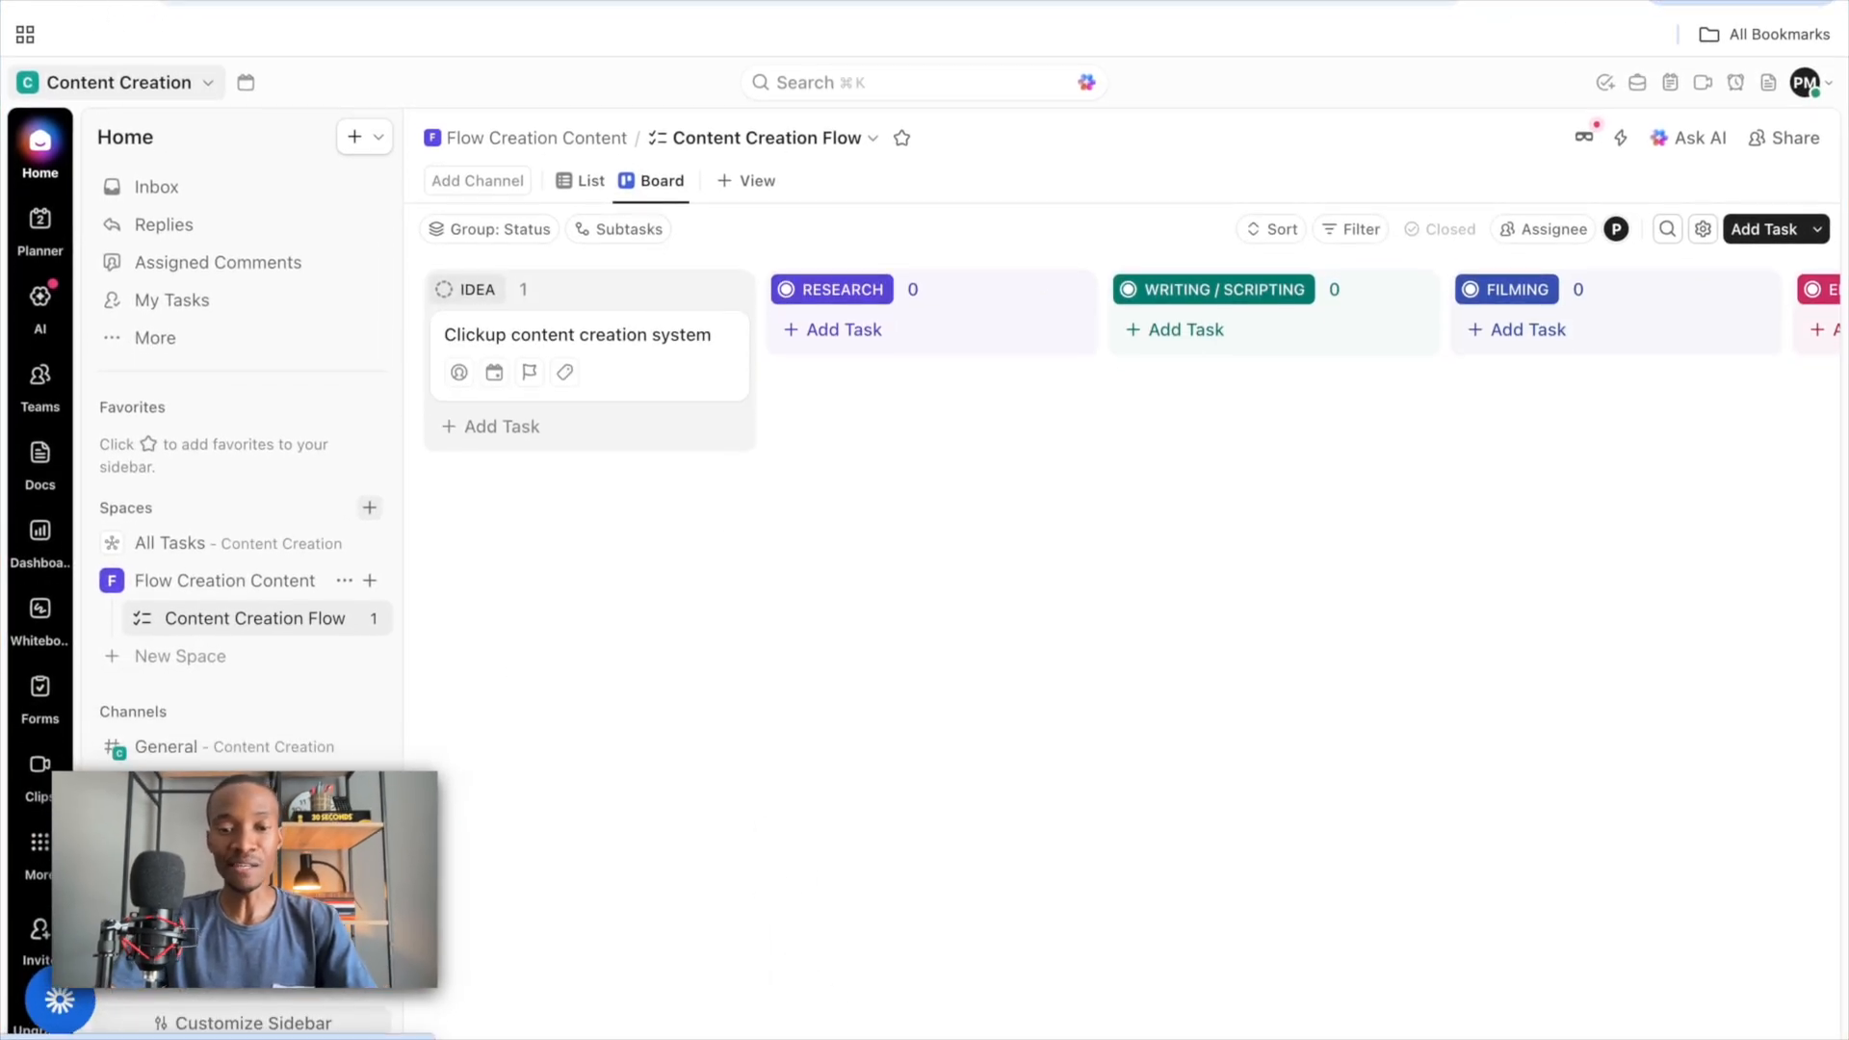
scroll(1122, 597, right, 3)
scroll(978, 1012, right, 5)
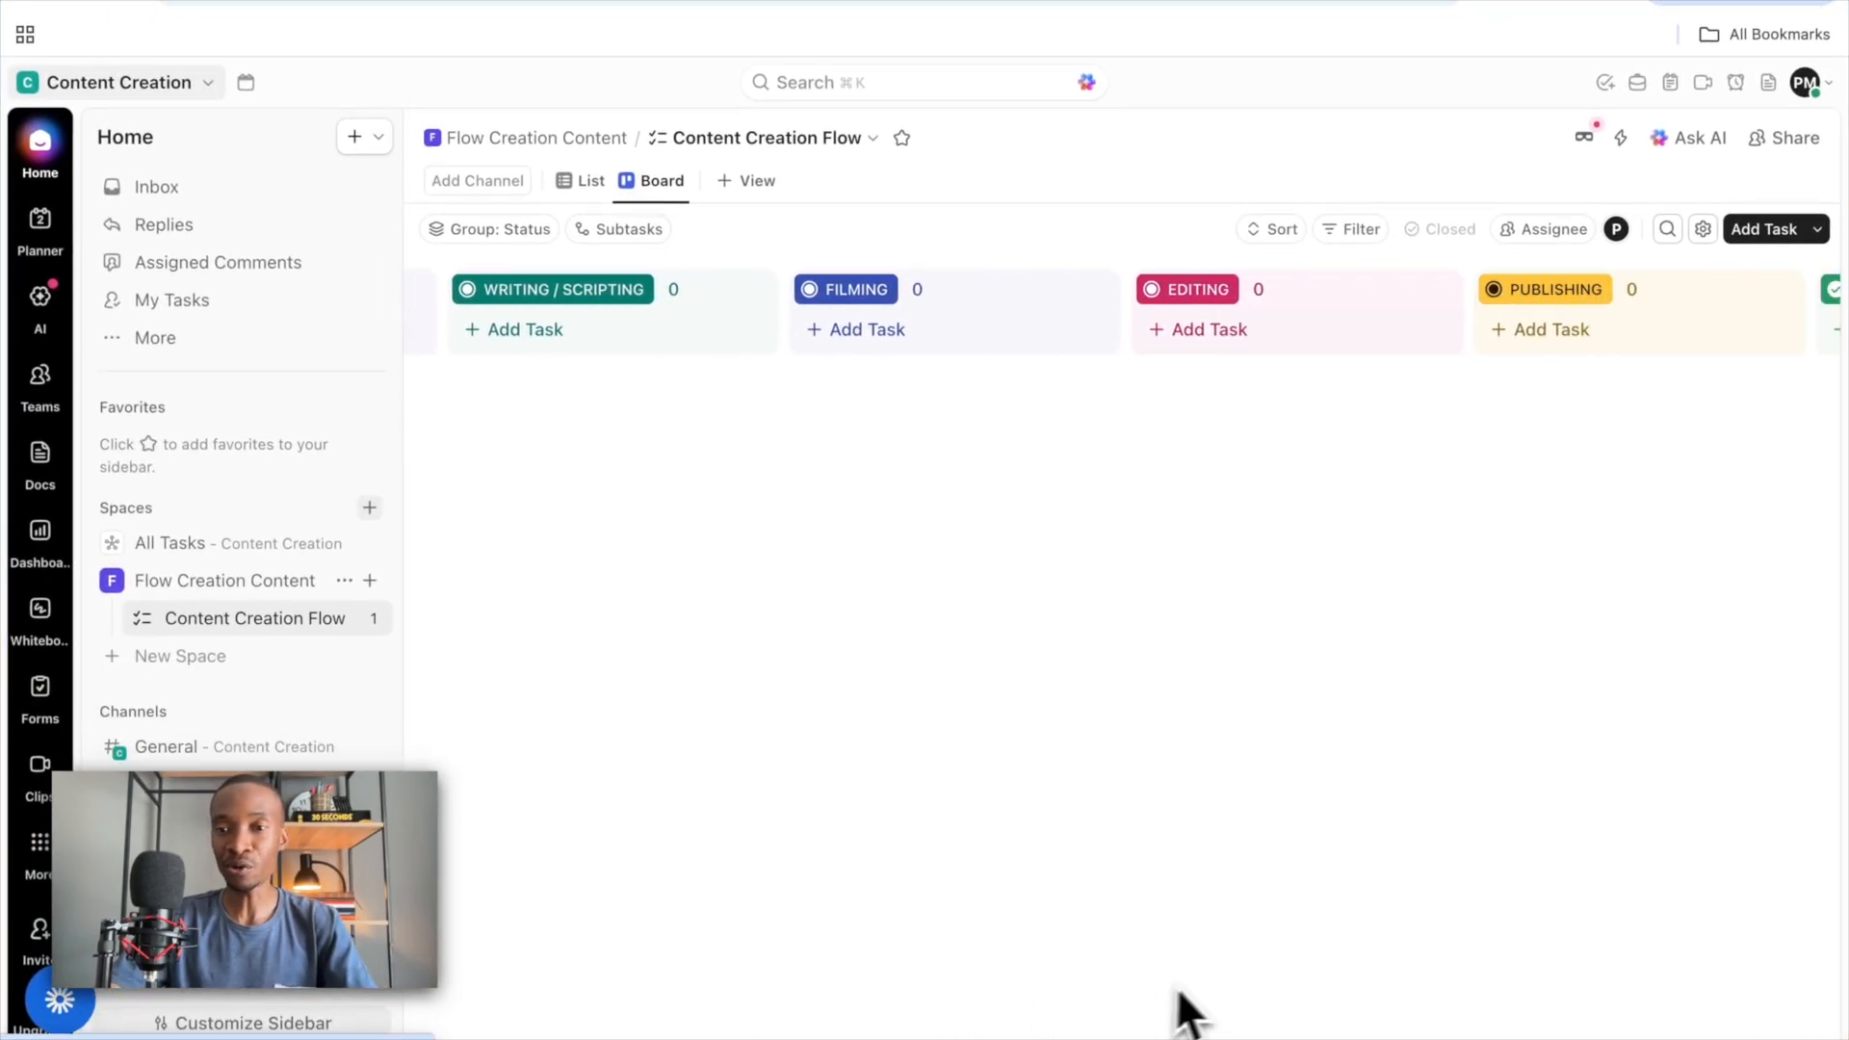
scroll(1187, 982, left, 6)
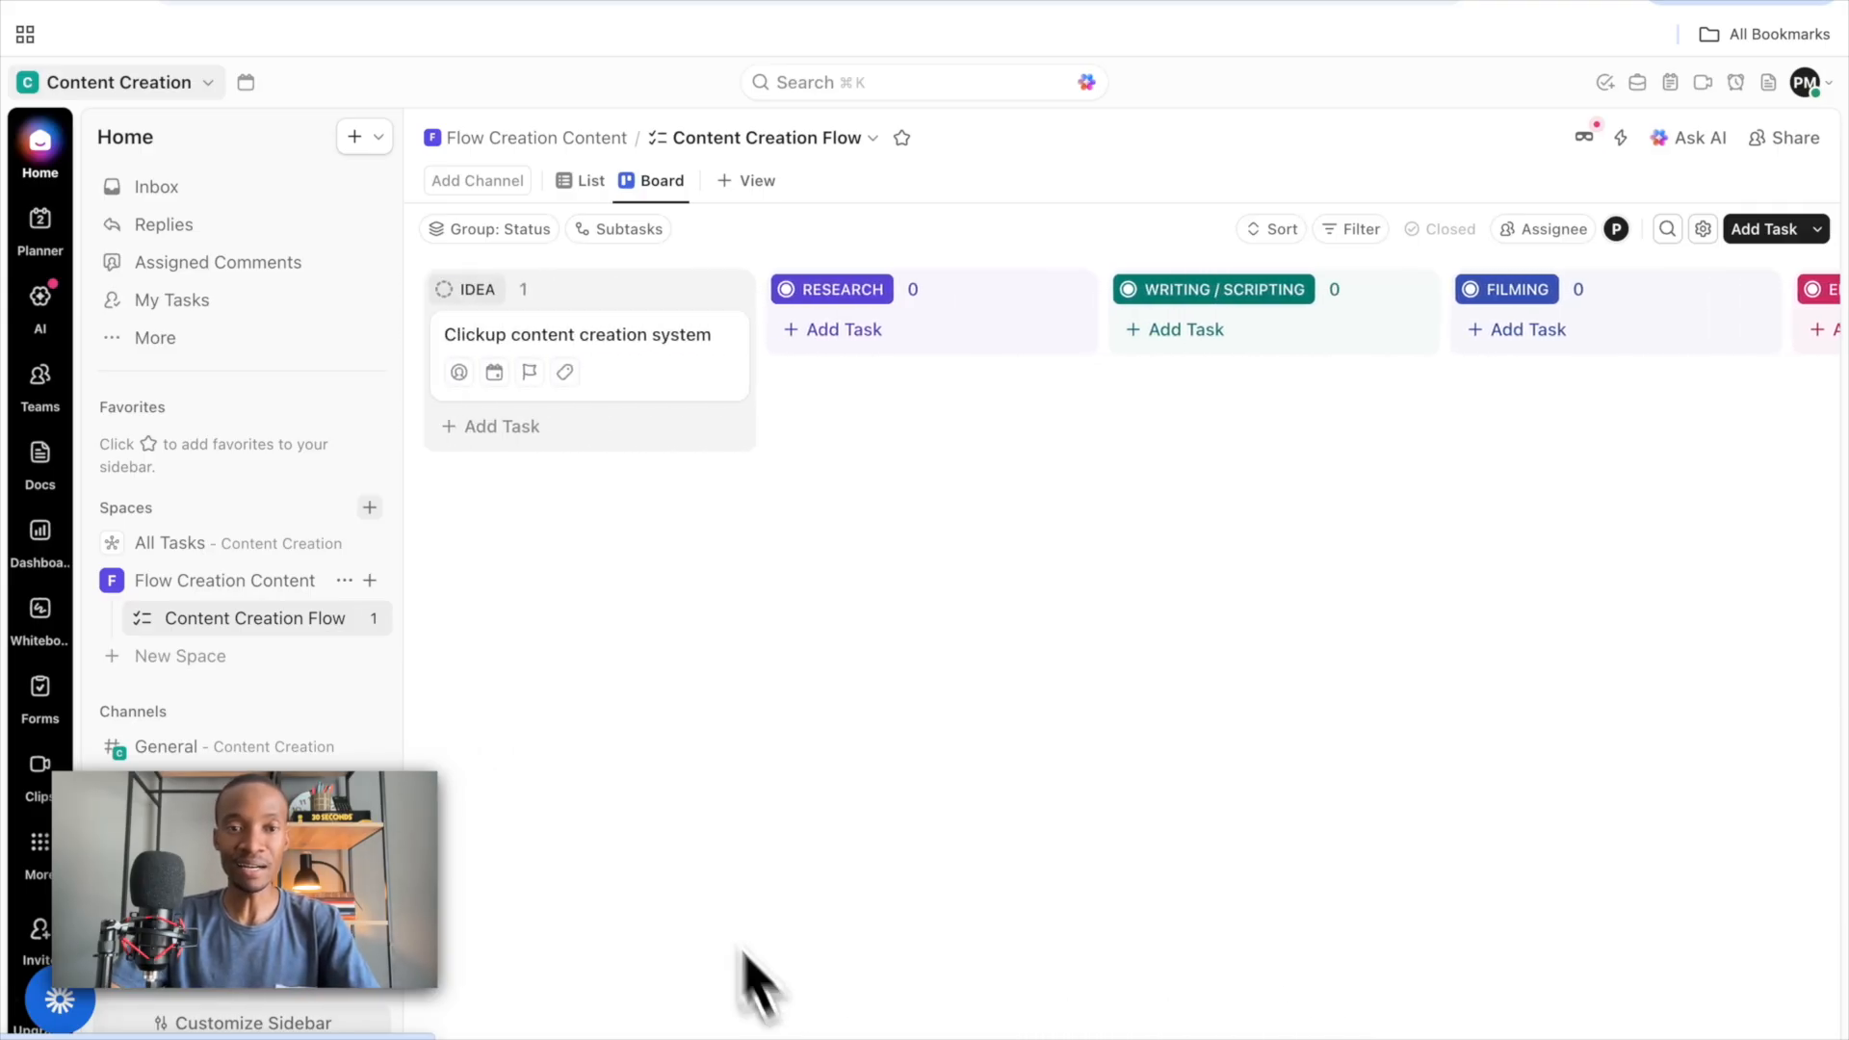
scroll(1226, 414, right, 1)
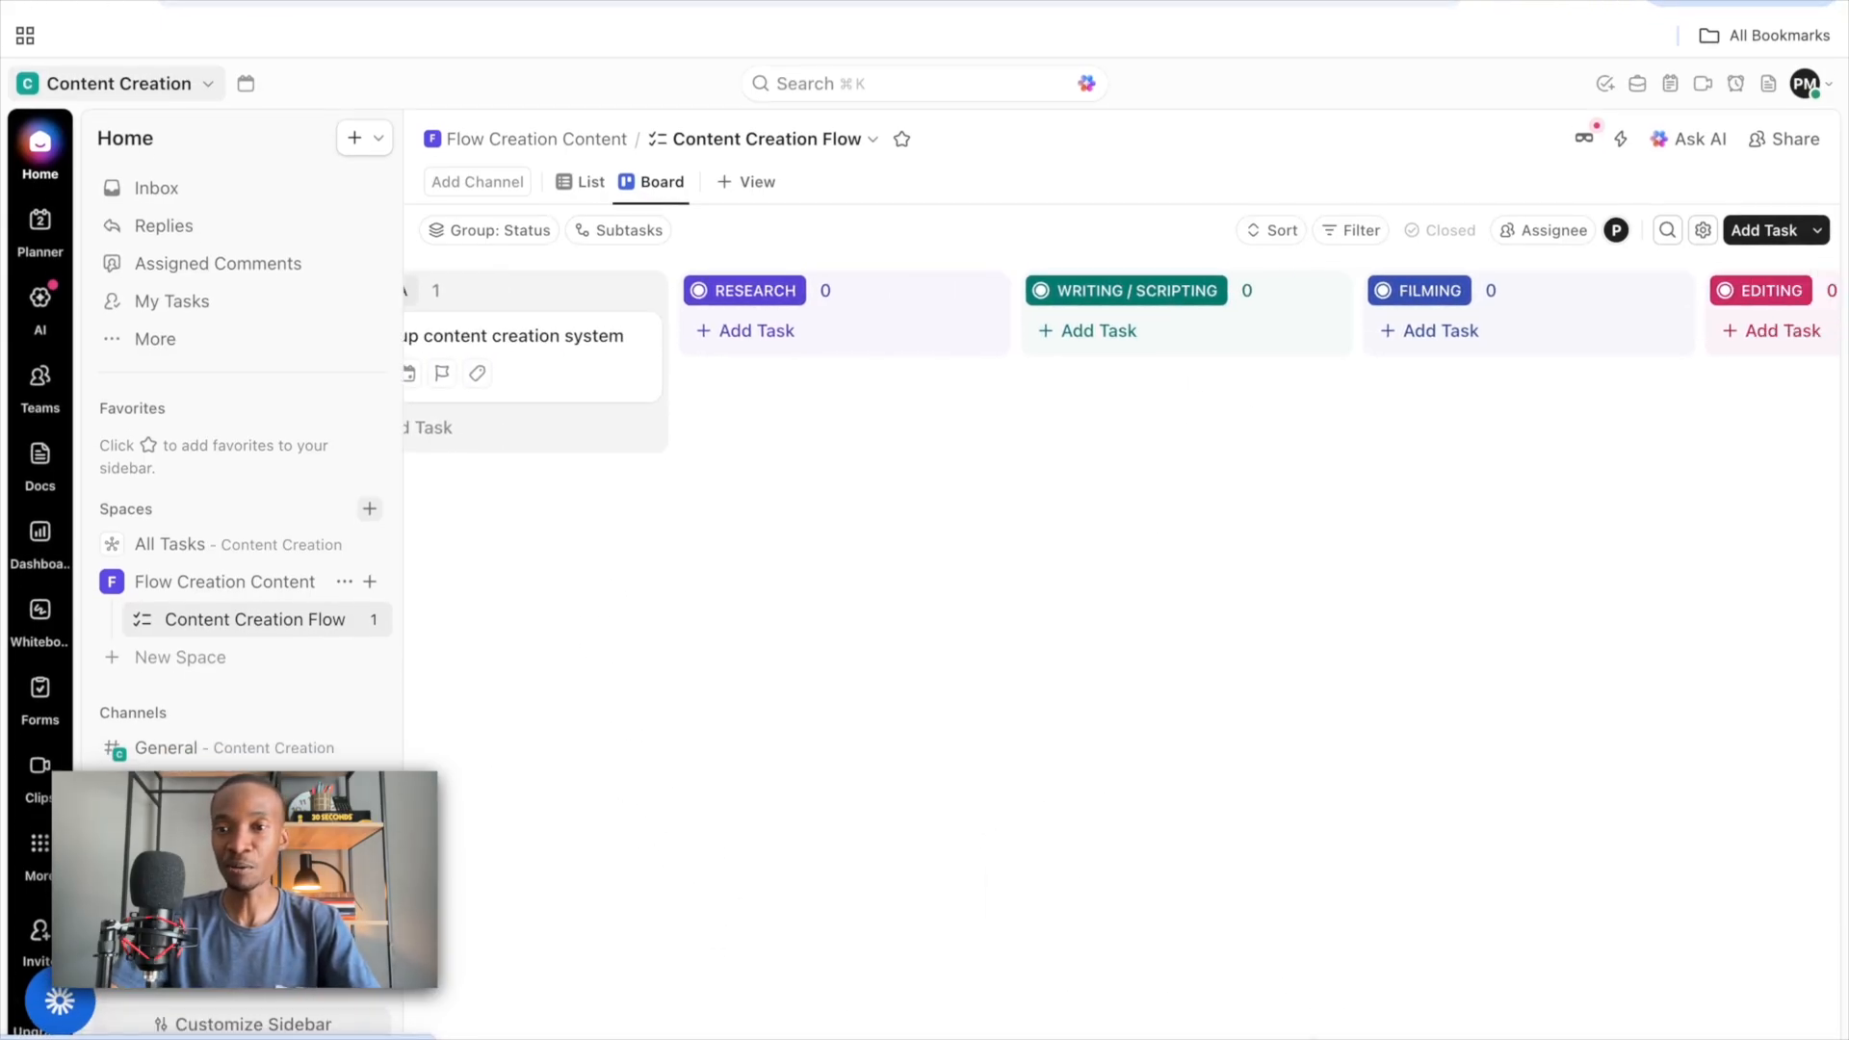
scroll(1288, 1019, right, 5)
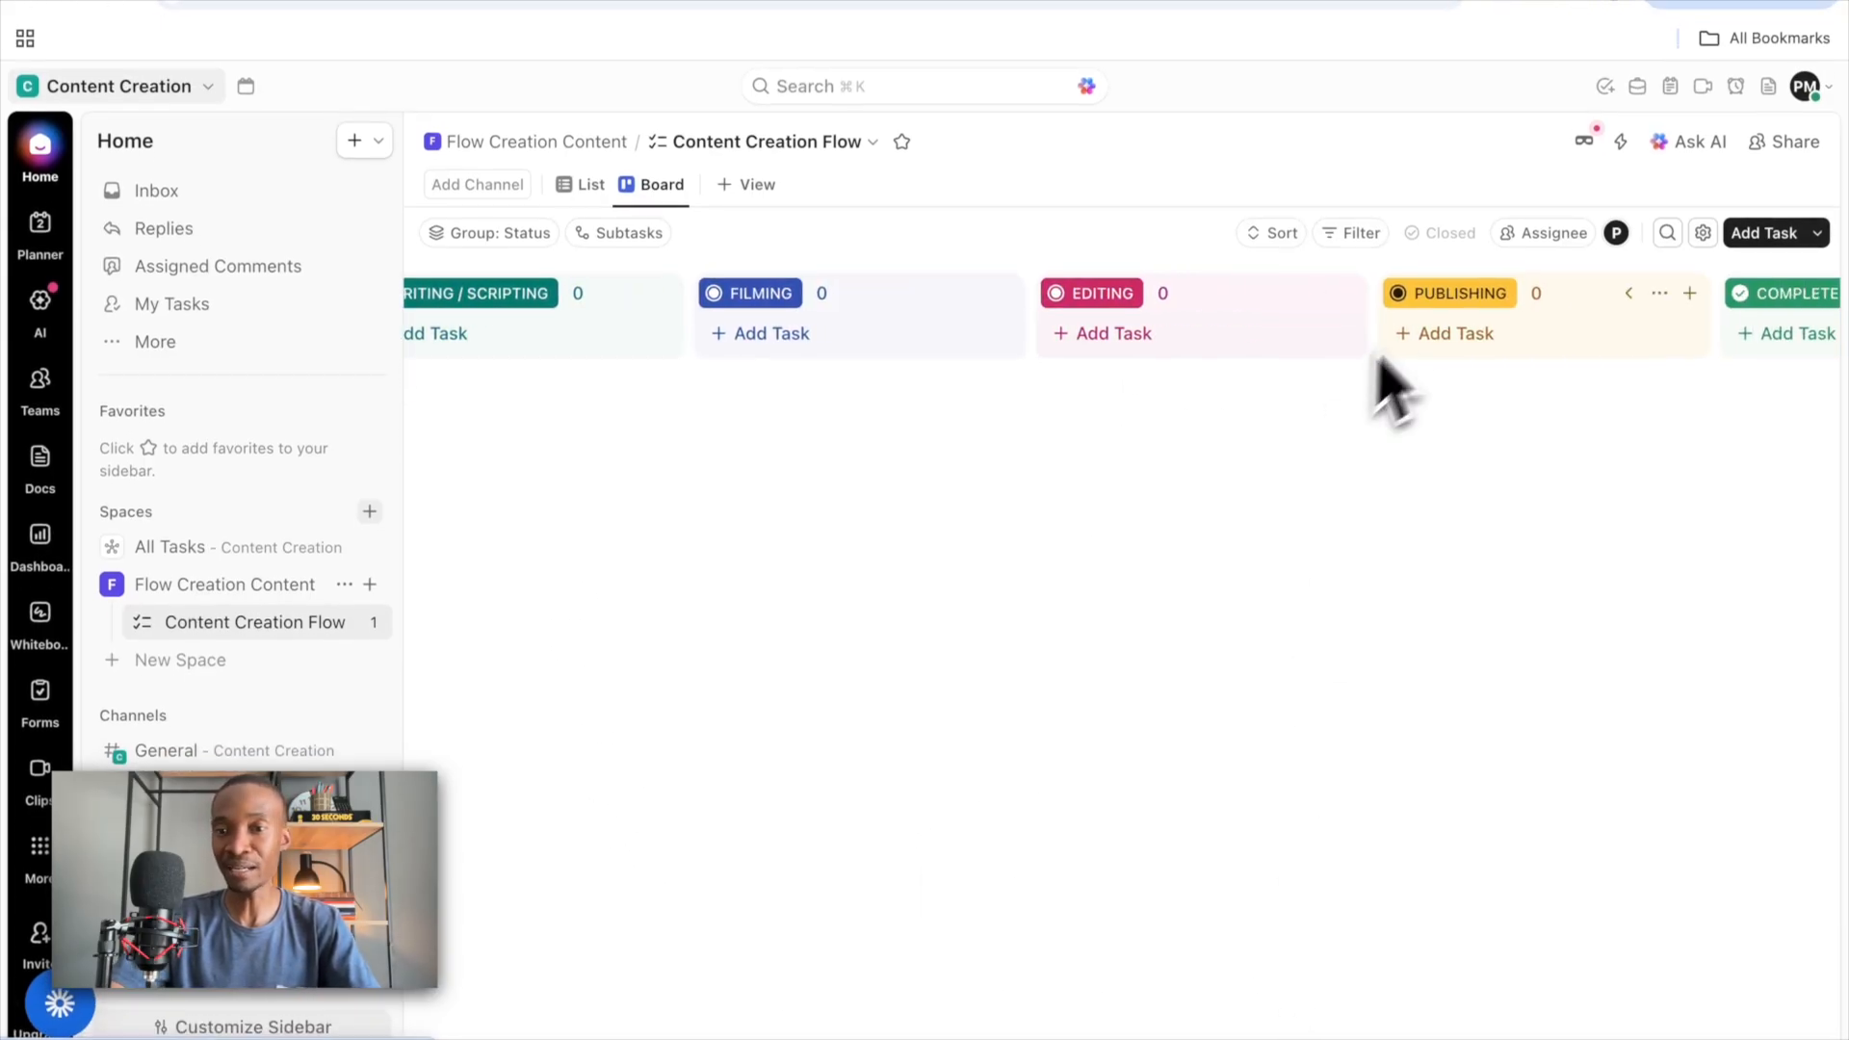
scroll(1243, 1023, right, 2)
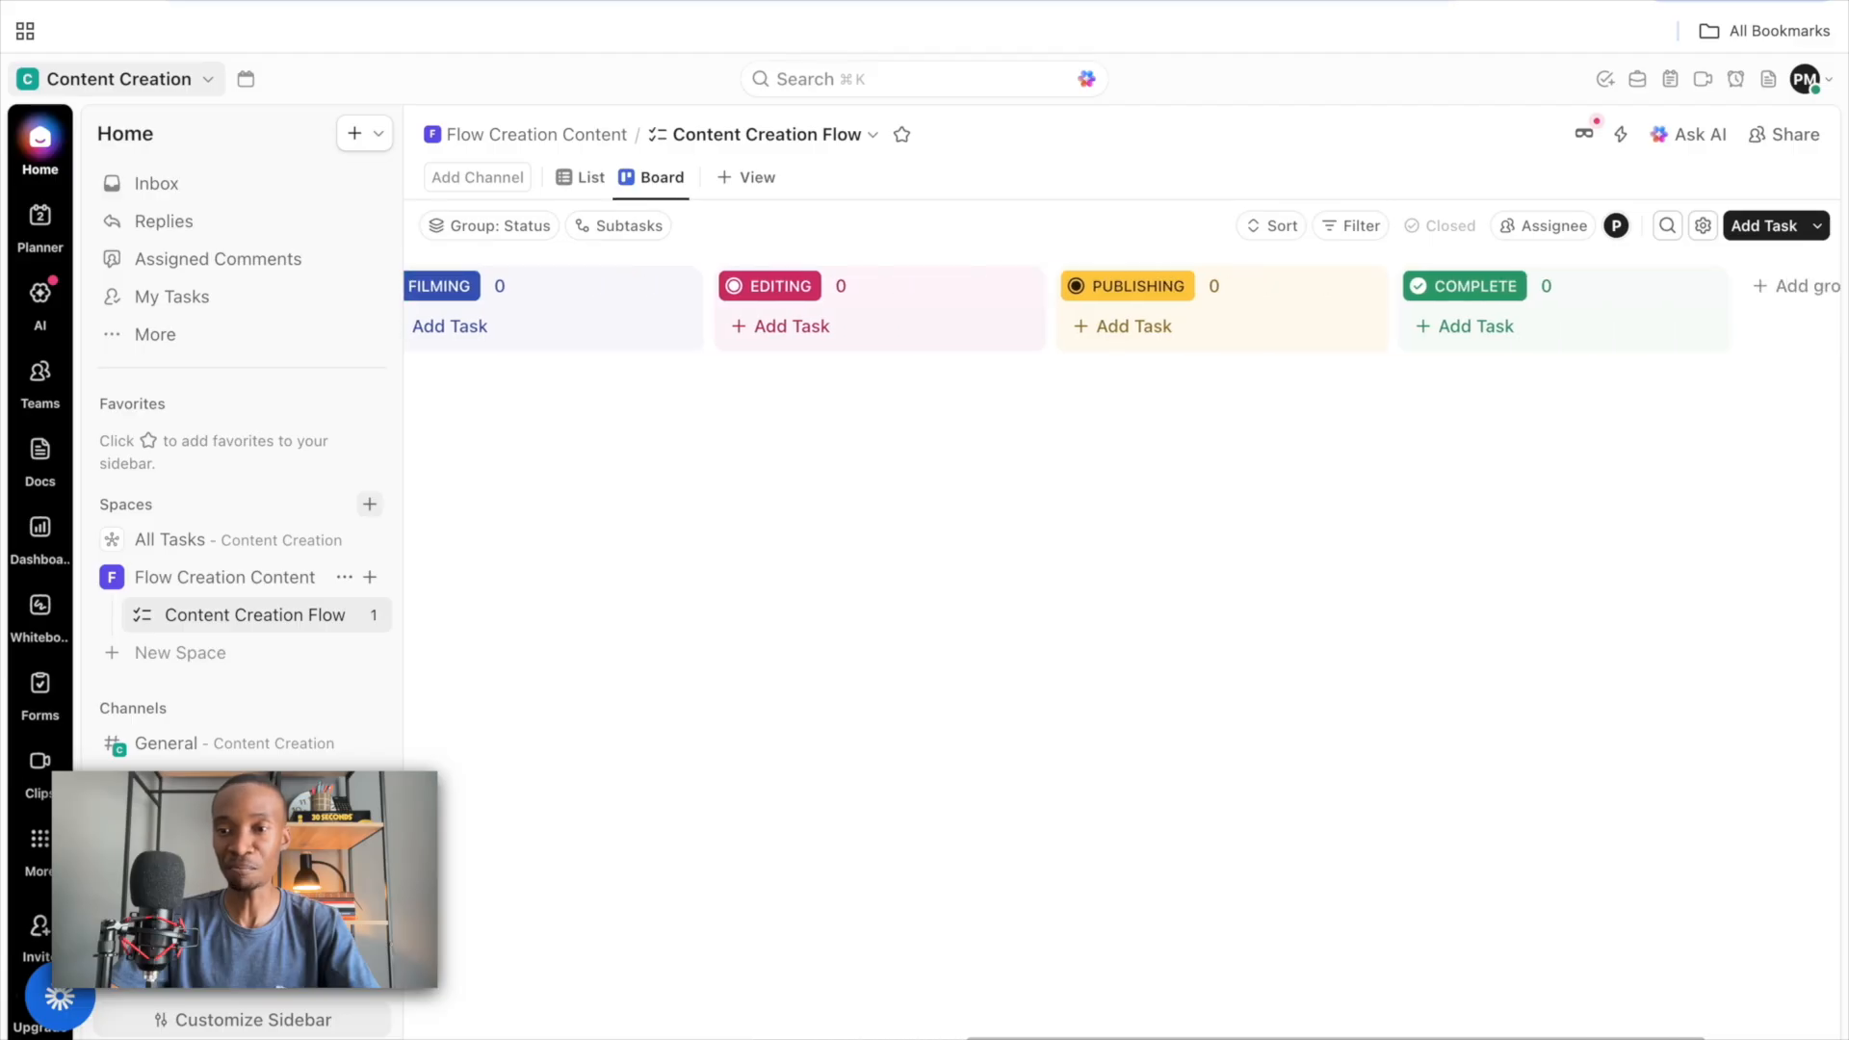
scroll(963, 1021, left, 8)
mouse_move(735, 374)
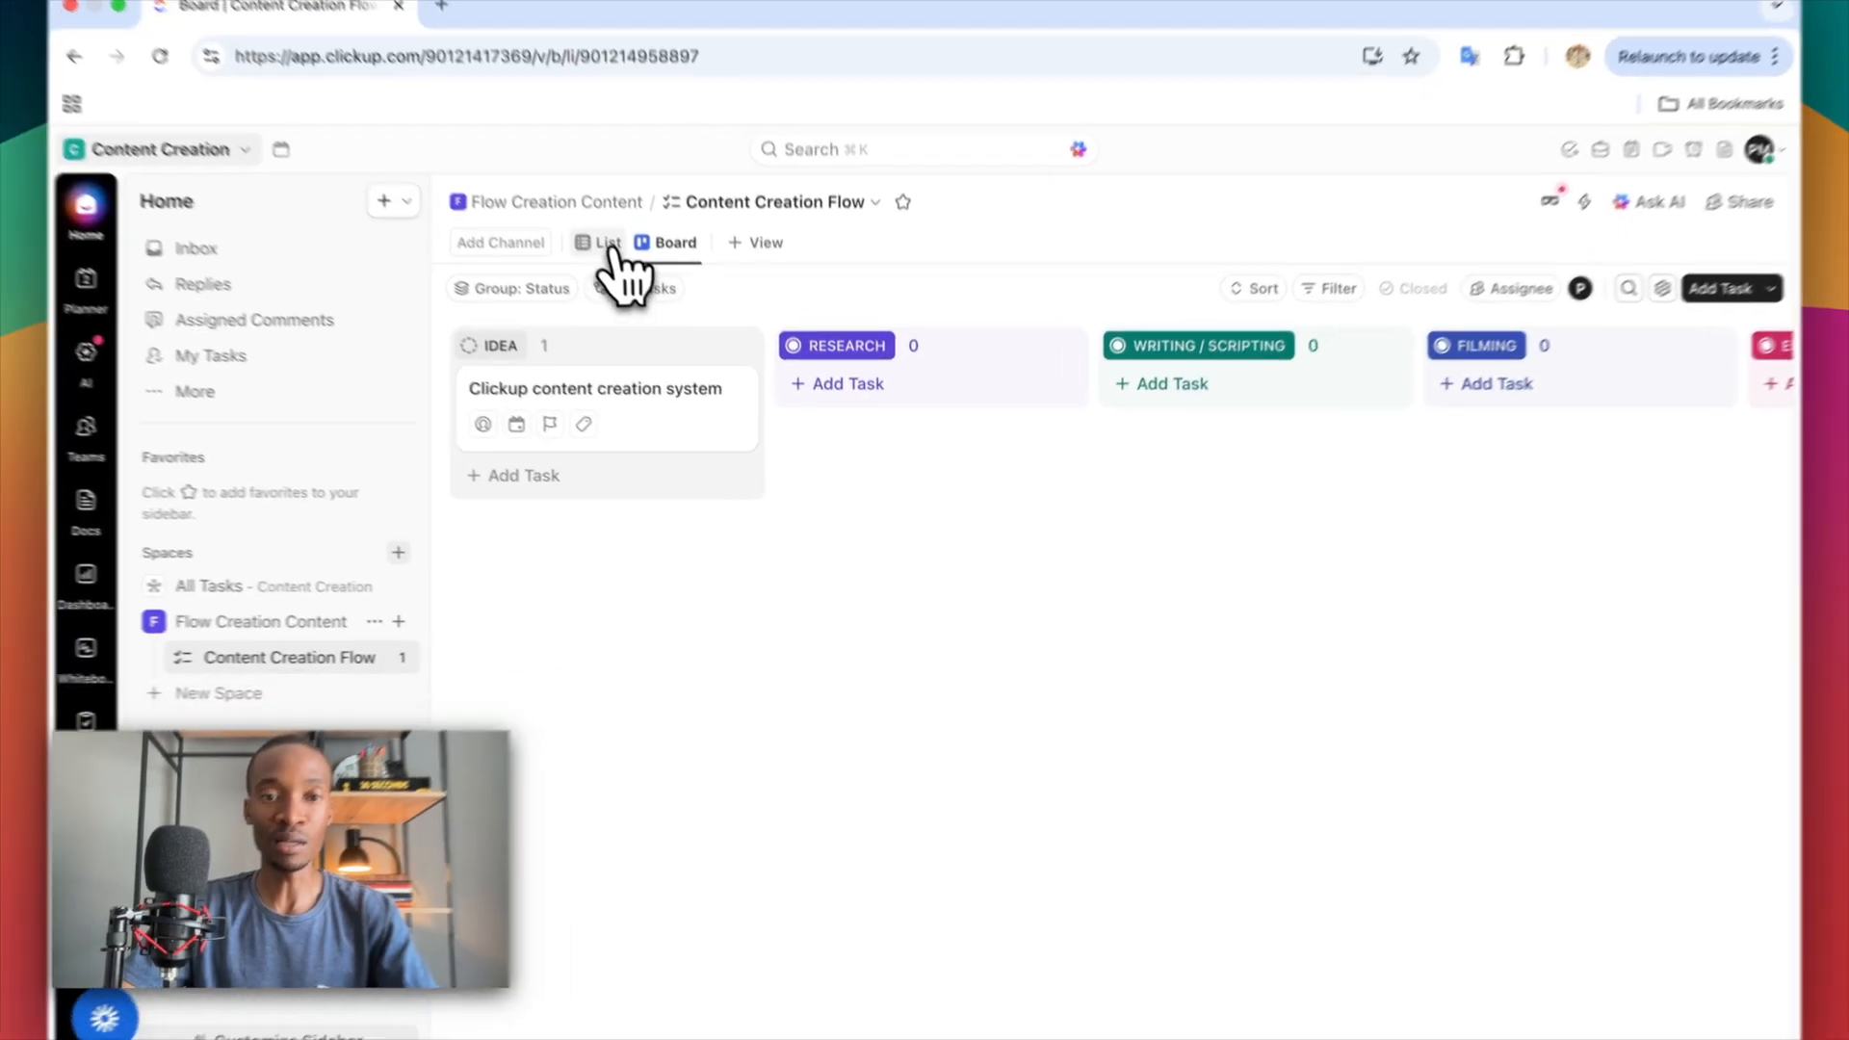
- Show the Status field as a column in List view, save the view and open the task's status choices
click(633, 279)
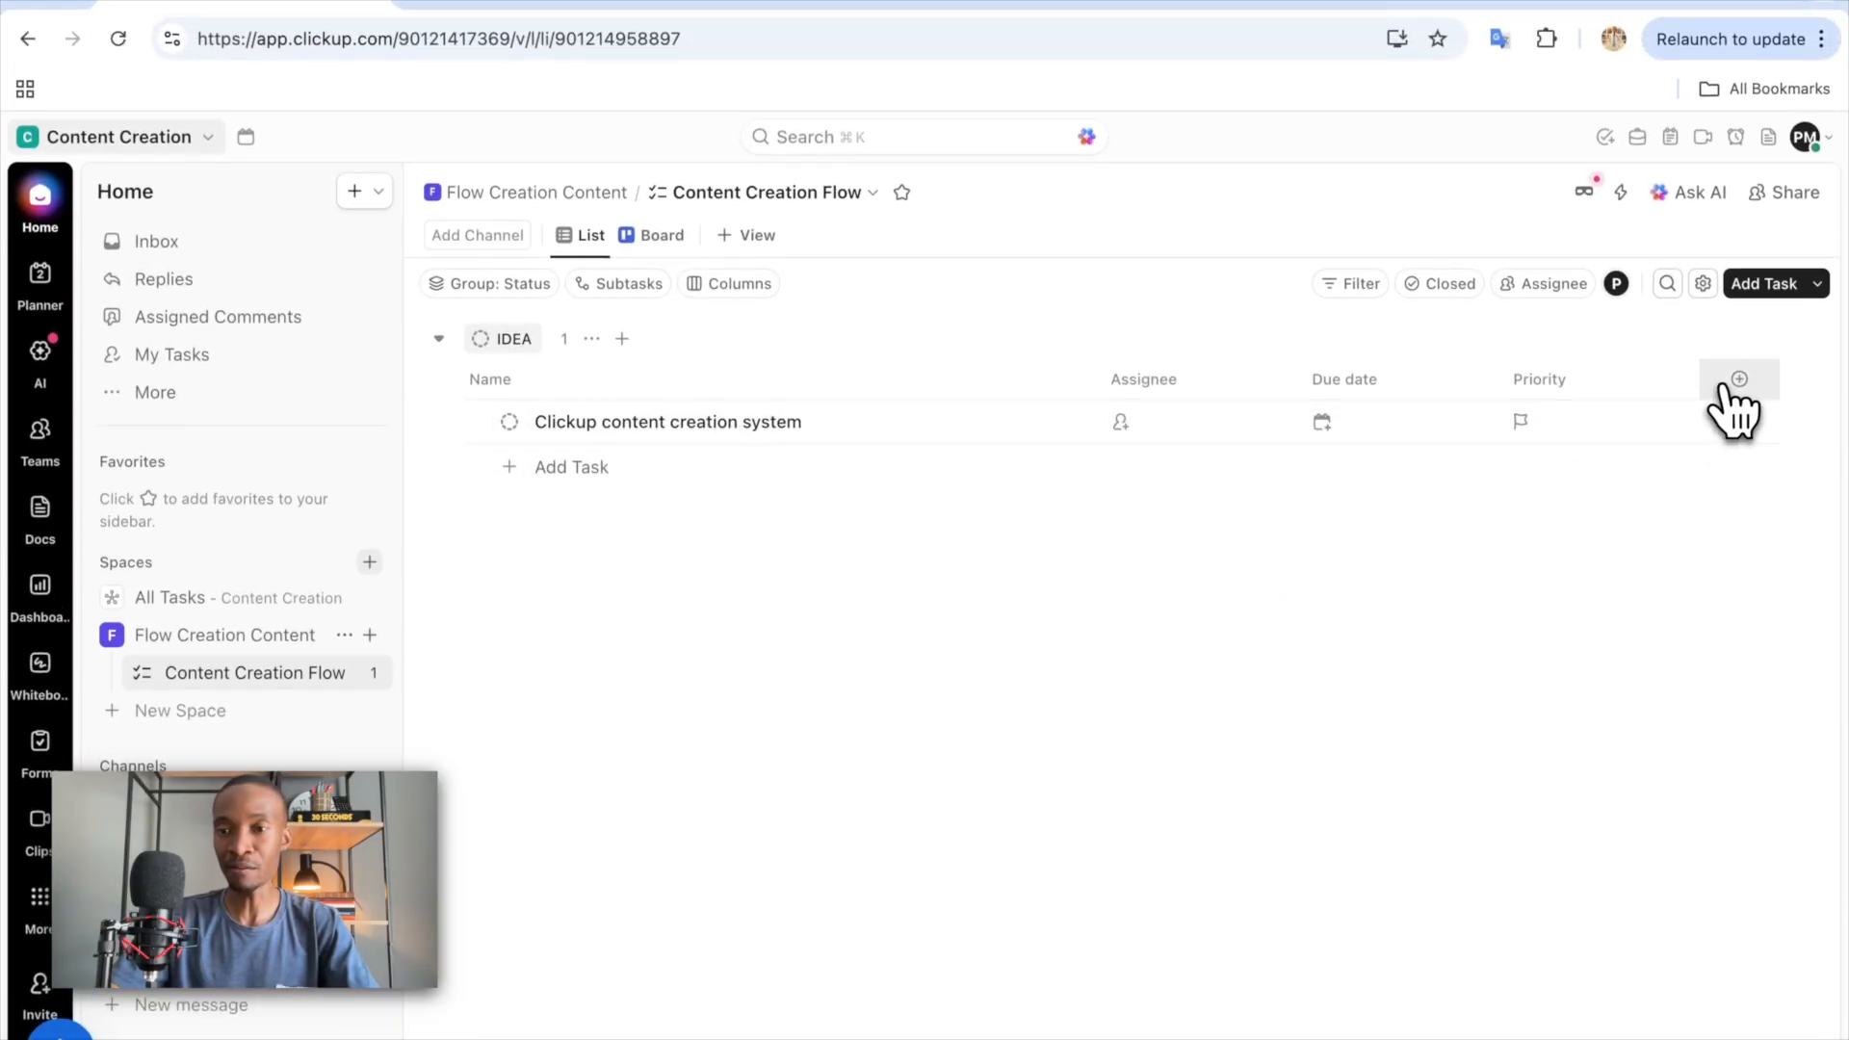
click(1739, 379)
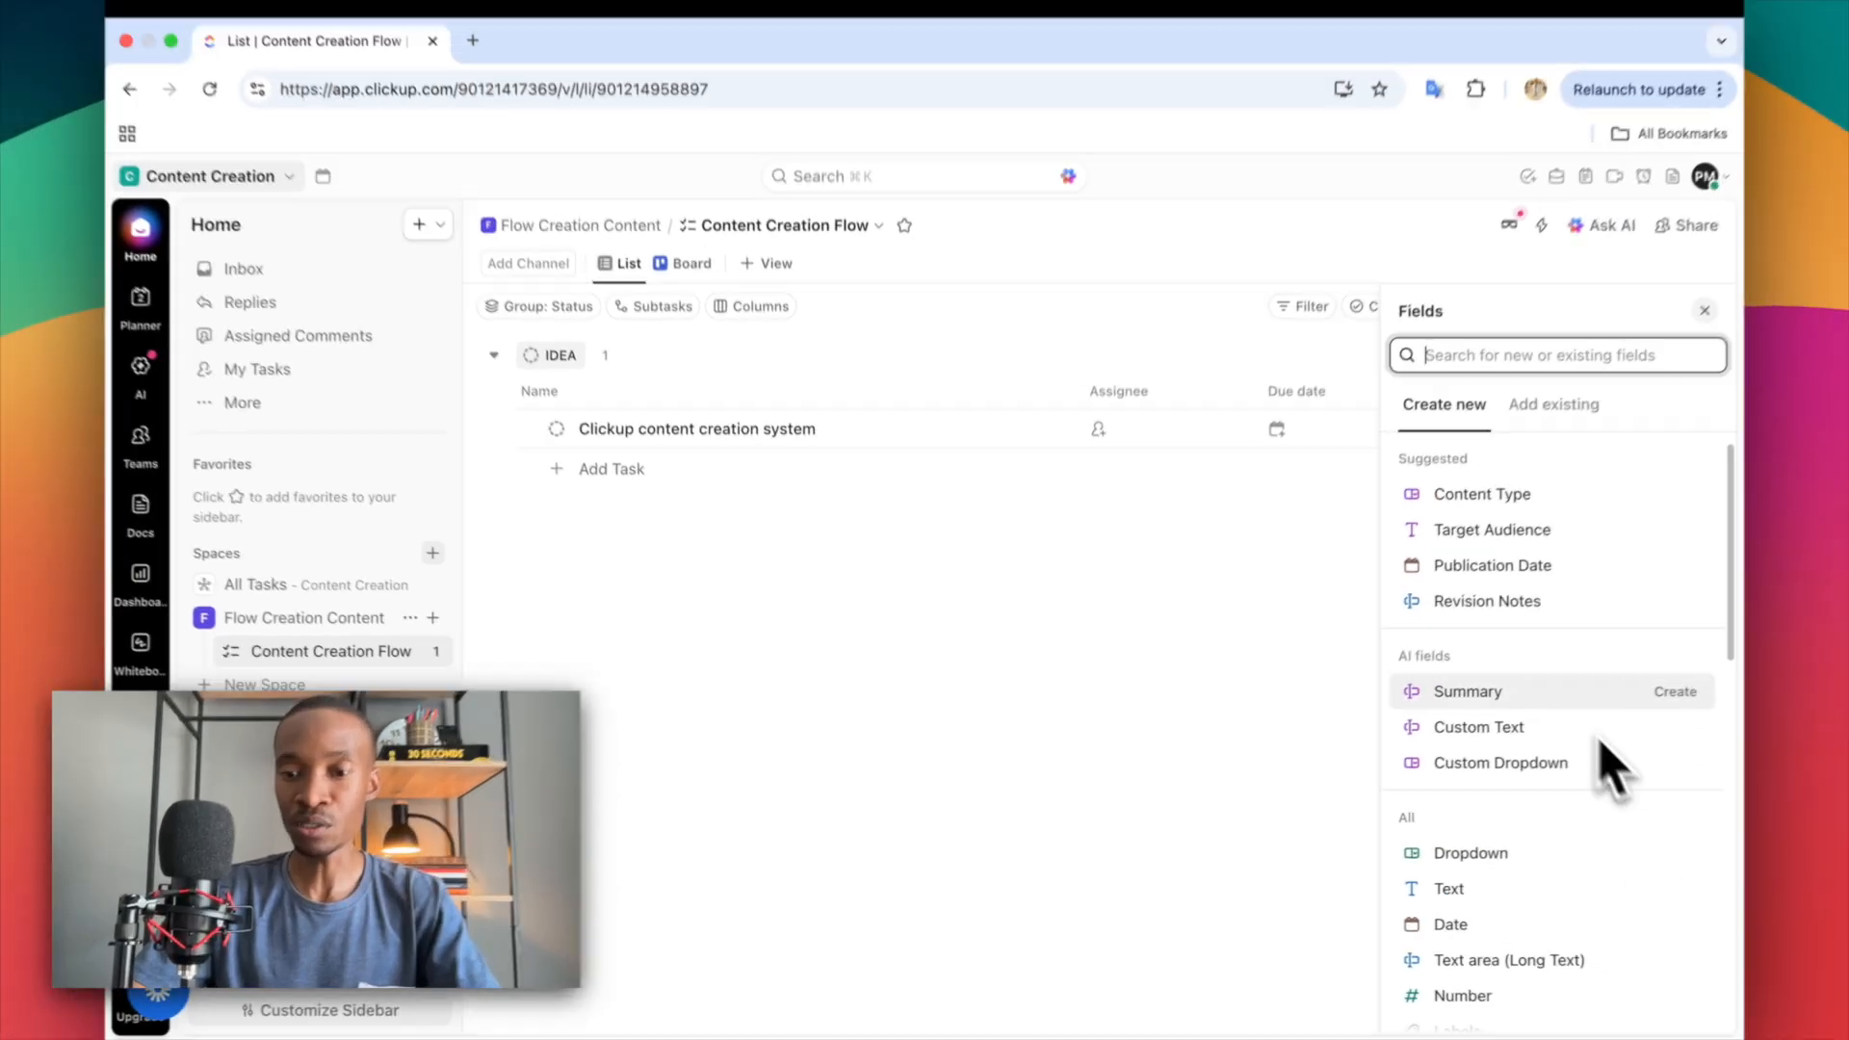
scroll(1687, 728, down, 2)
scroll(1569, 732, up, 2)
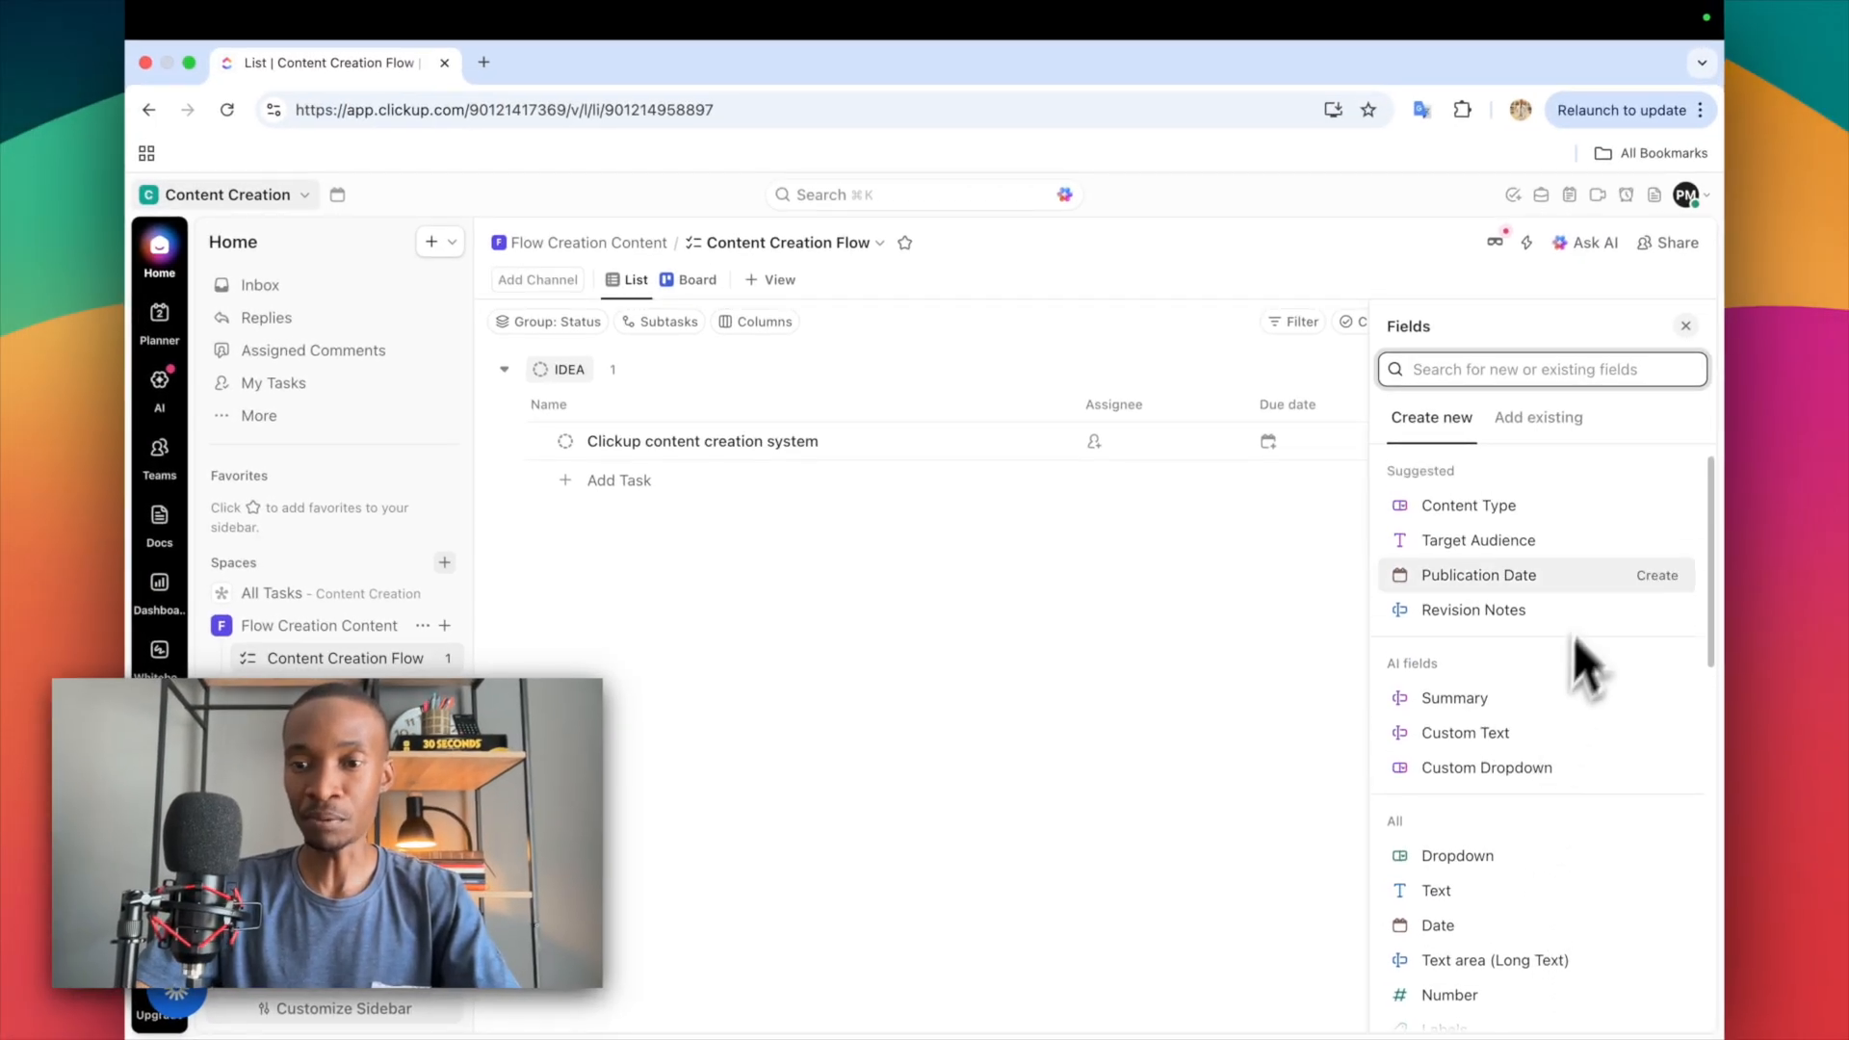
scroll(1506, 674, down, 3)
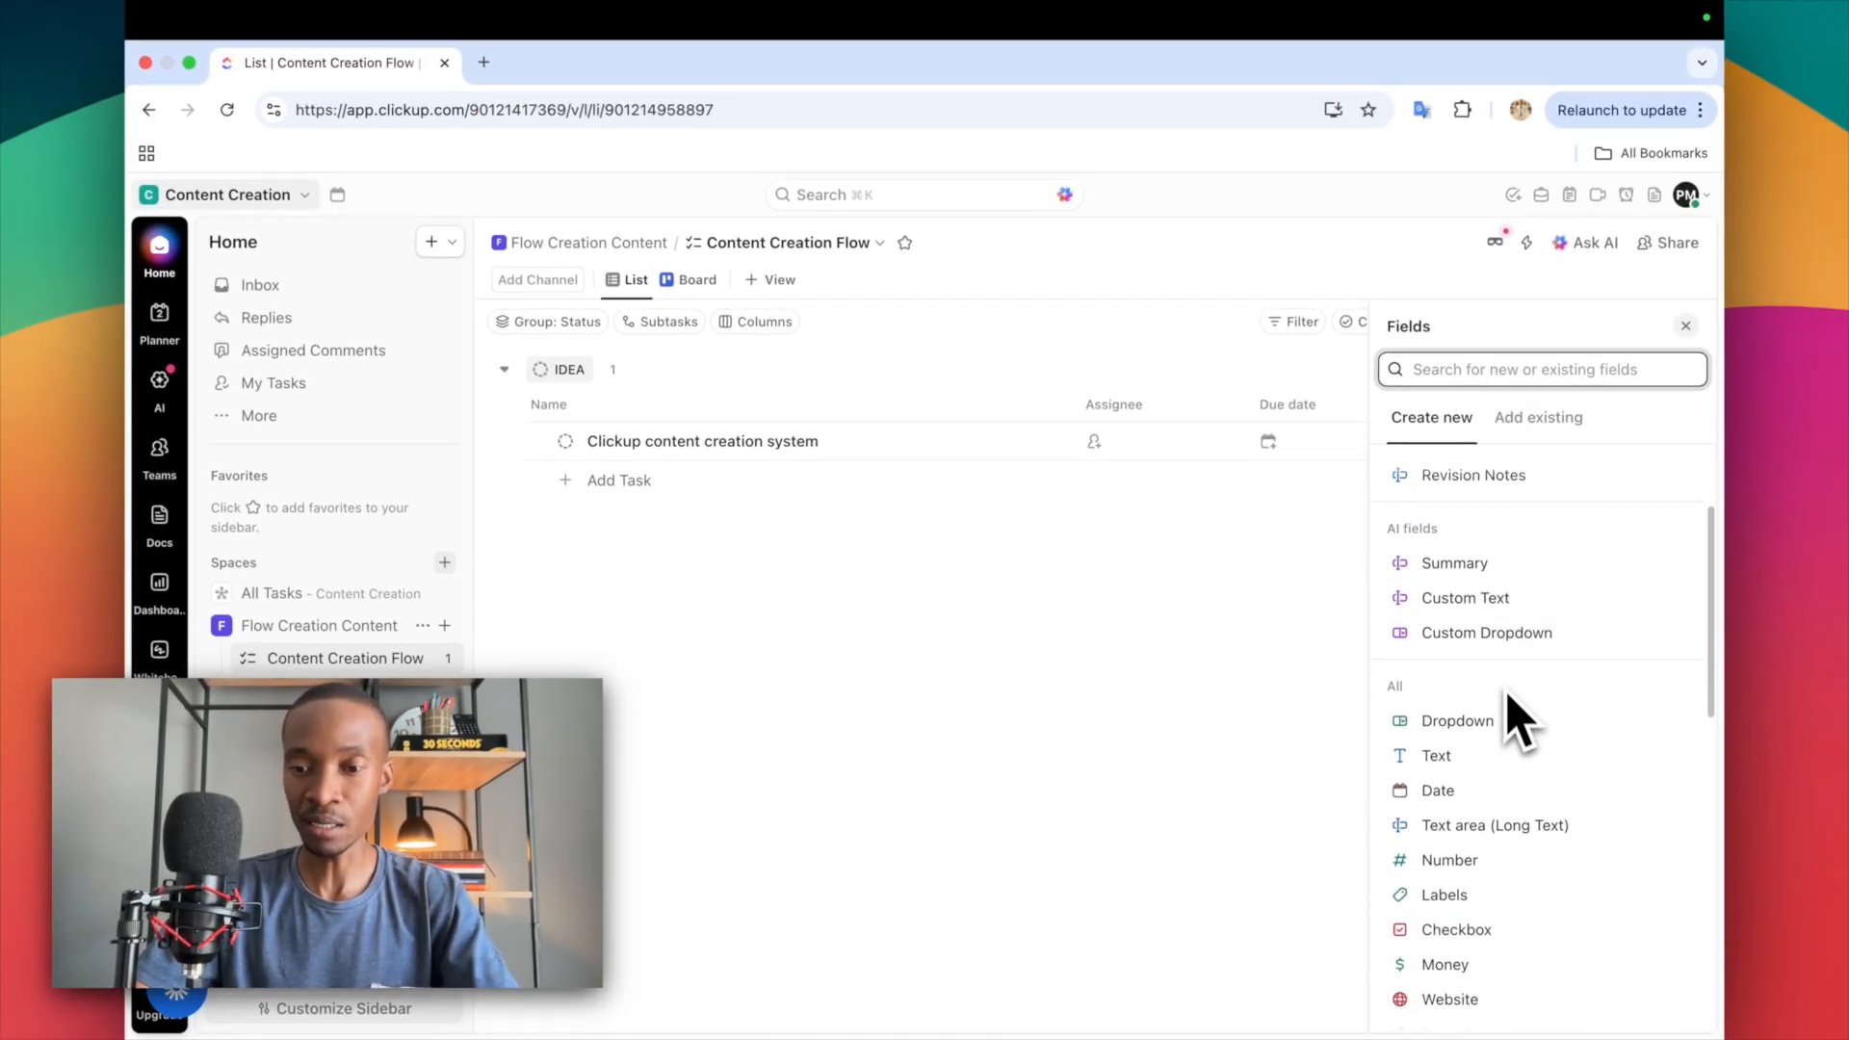
scroll(1506, 674, up, 3)
text(stat)
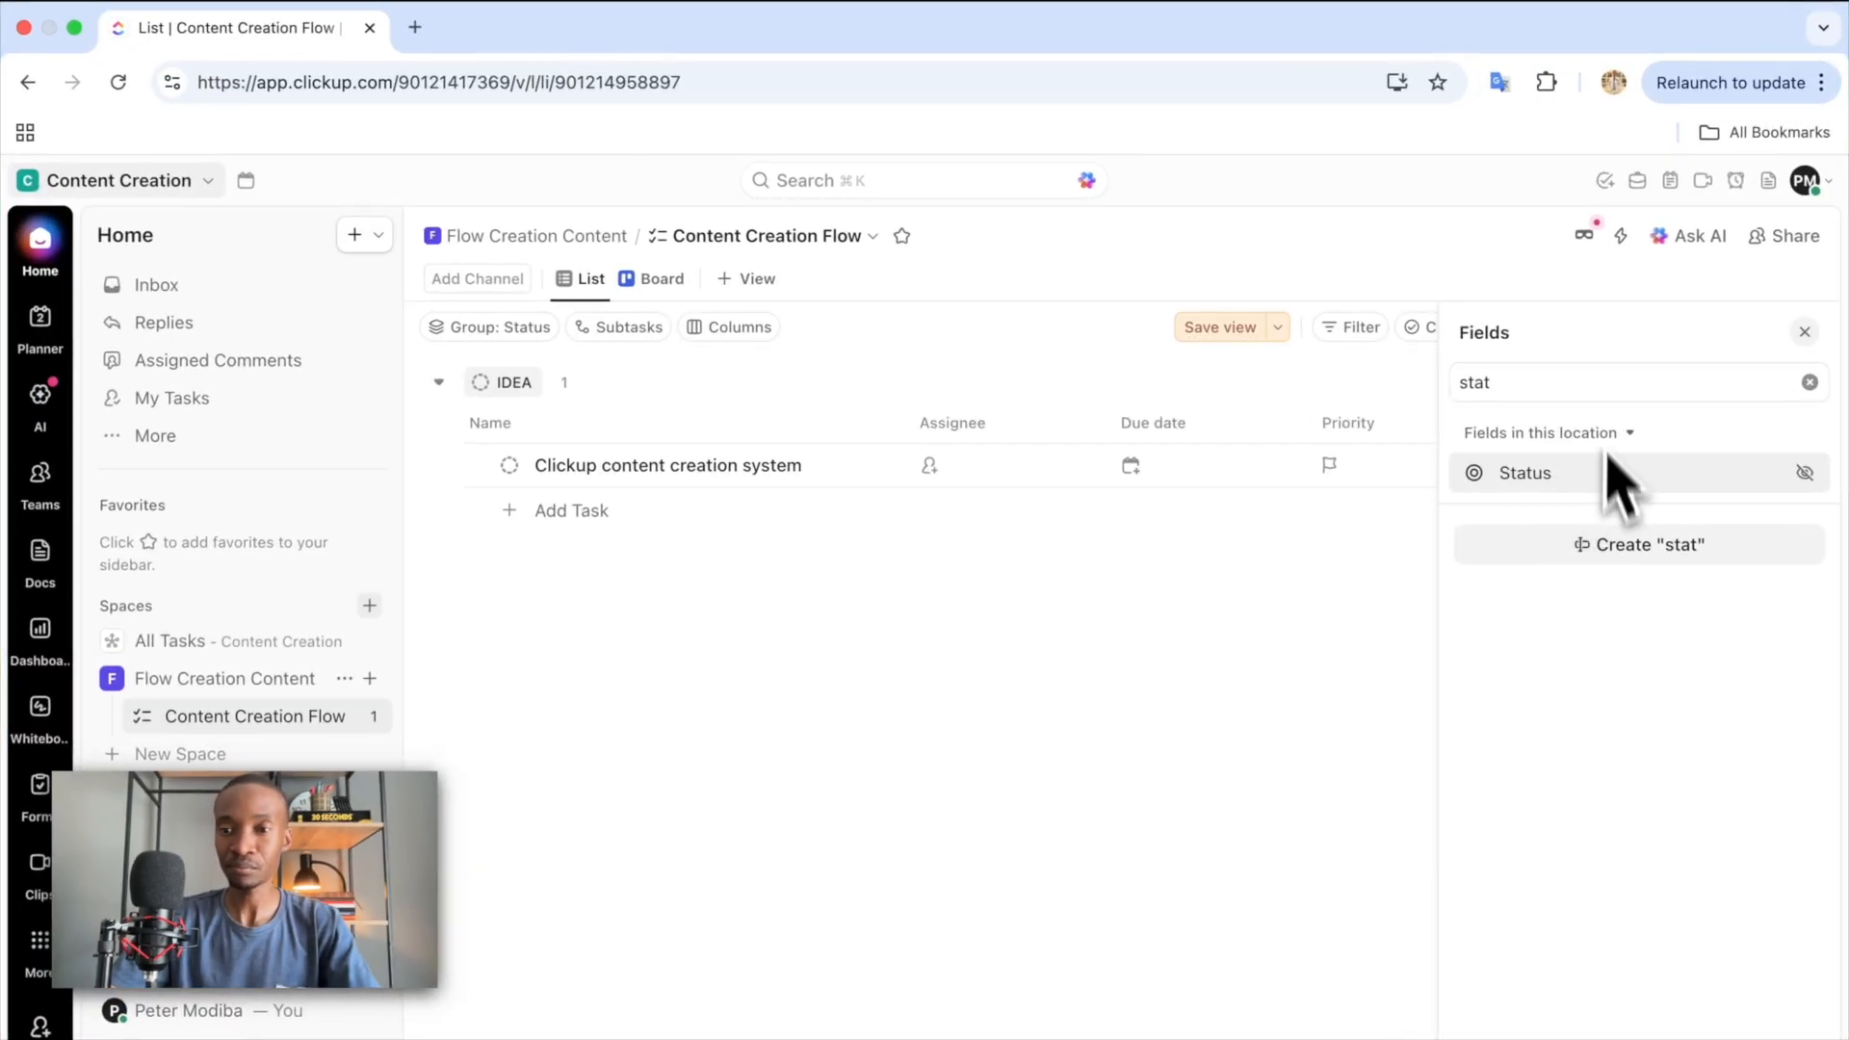
click(1220, 330)
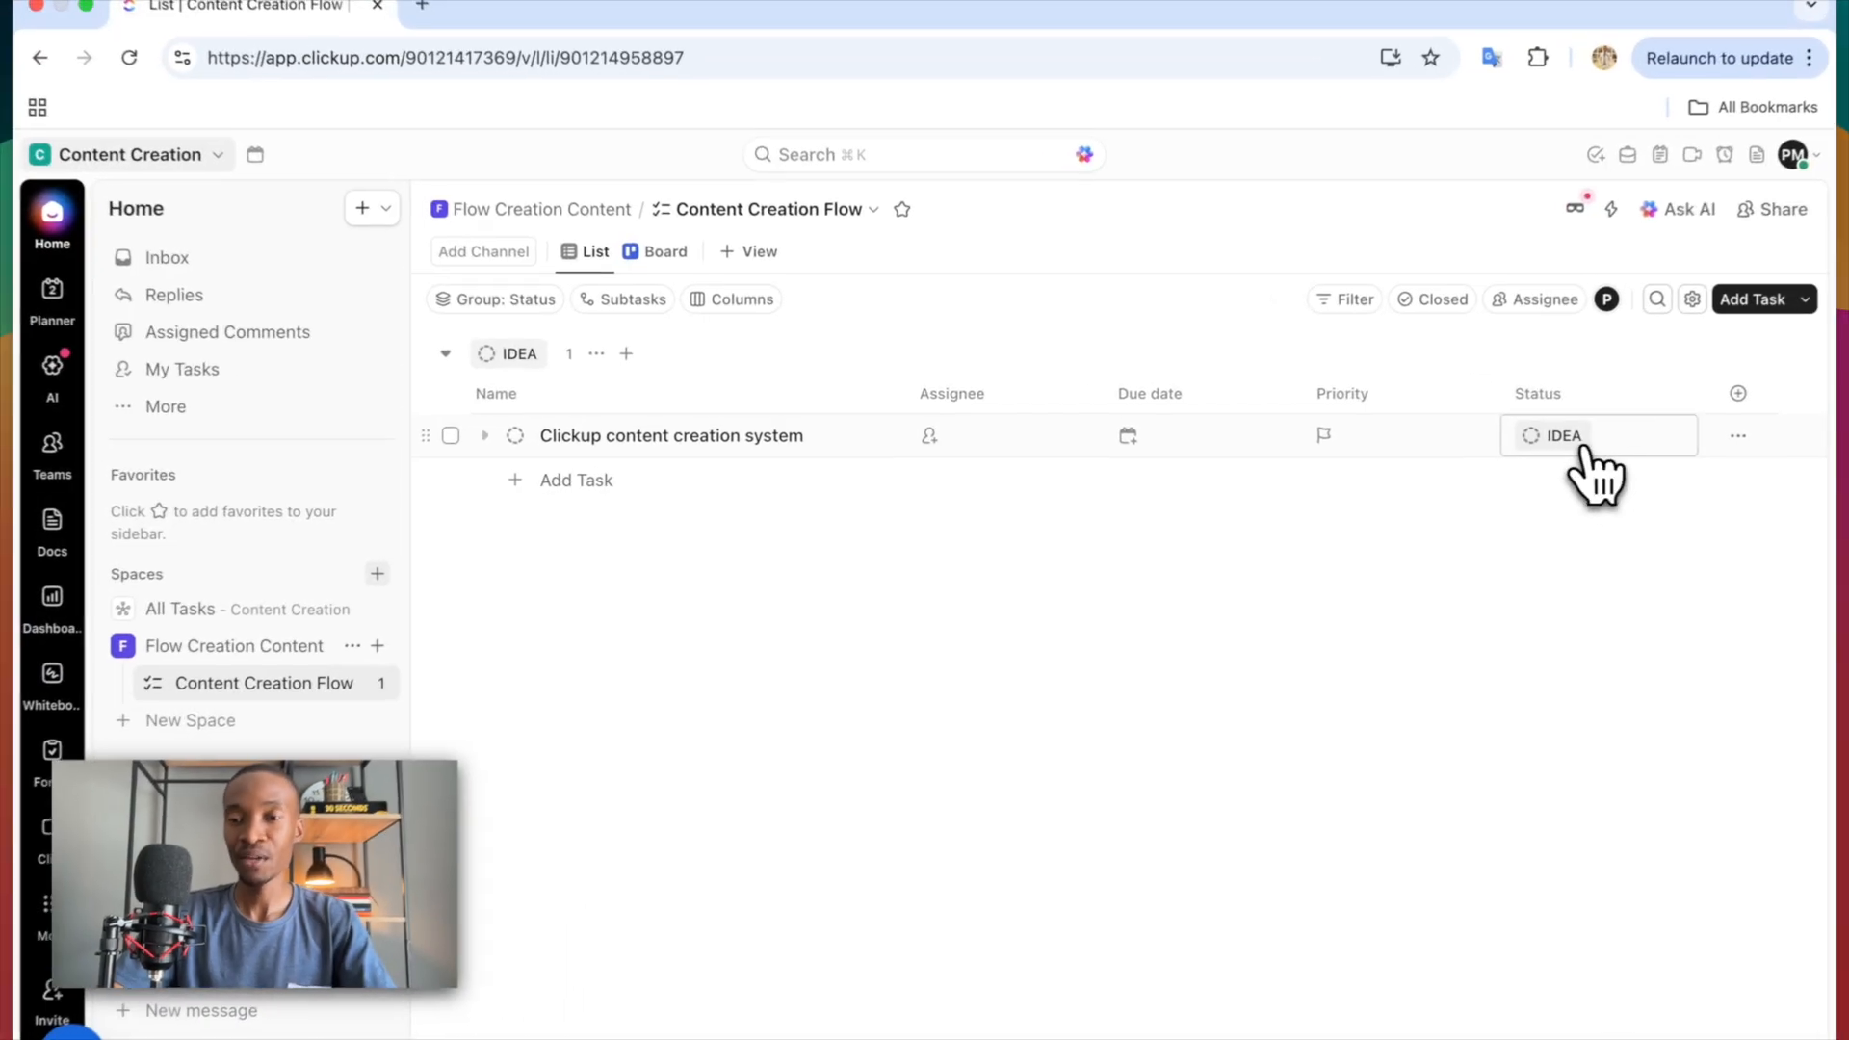
click(1583, 446)
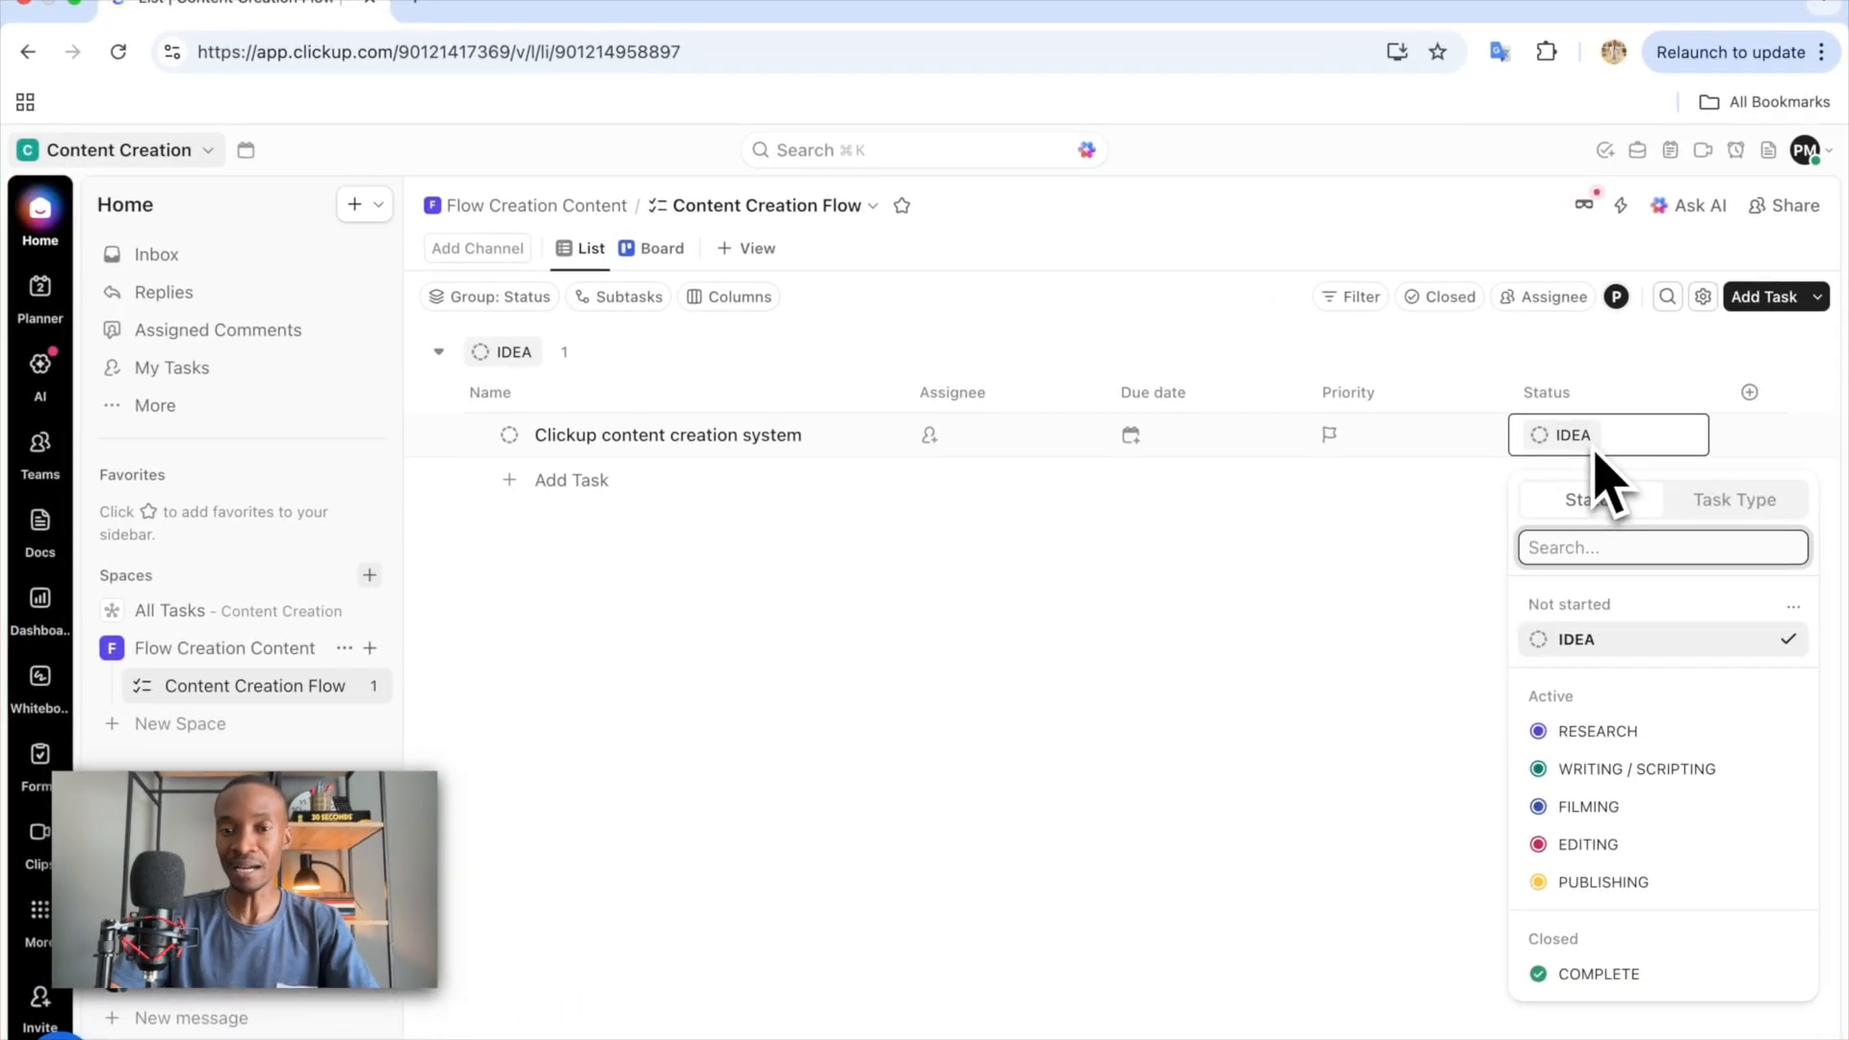
- Add four tasks named AI, Automation, Make.com and N8N under the IDEA status and dismiss the task notifications
click(604, 486)
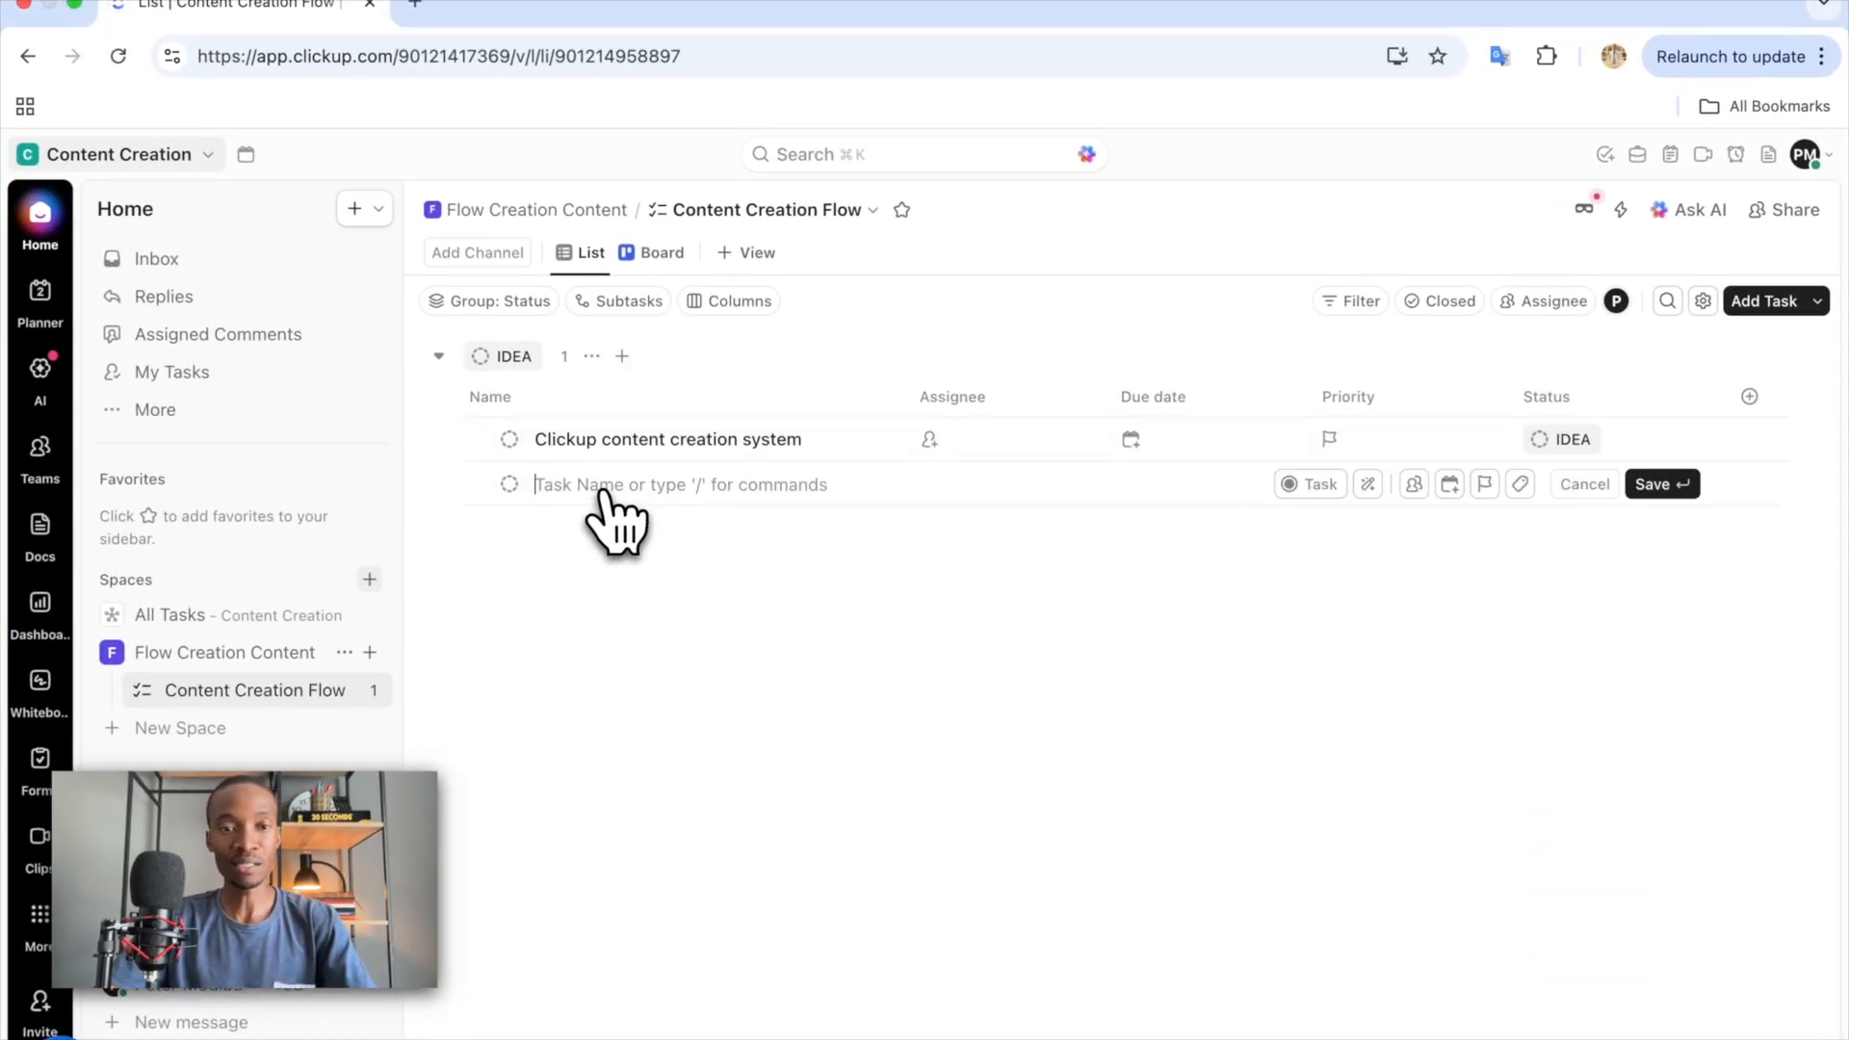
text(AI)
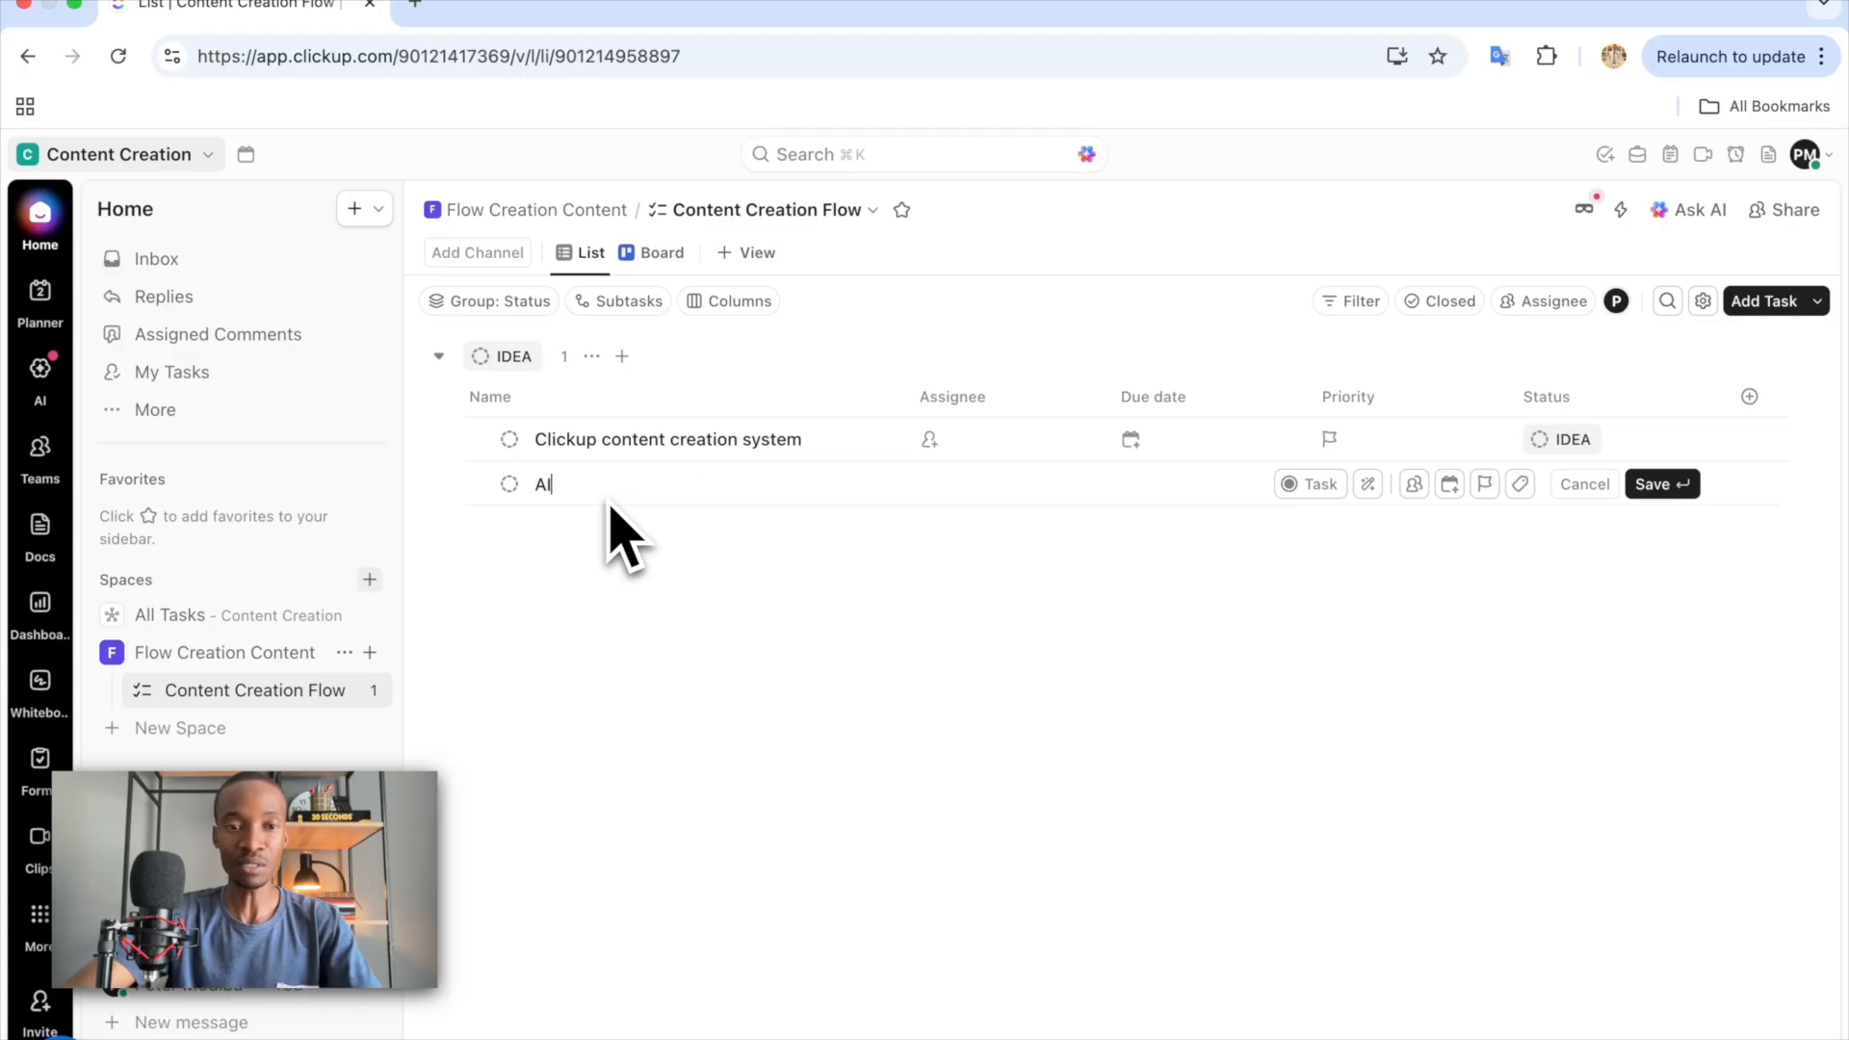
key(Return)
text(Automat)
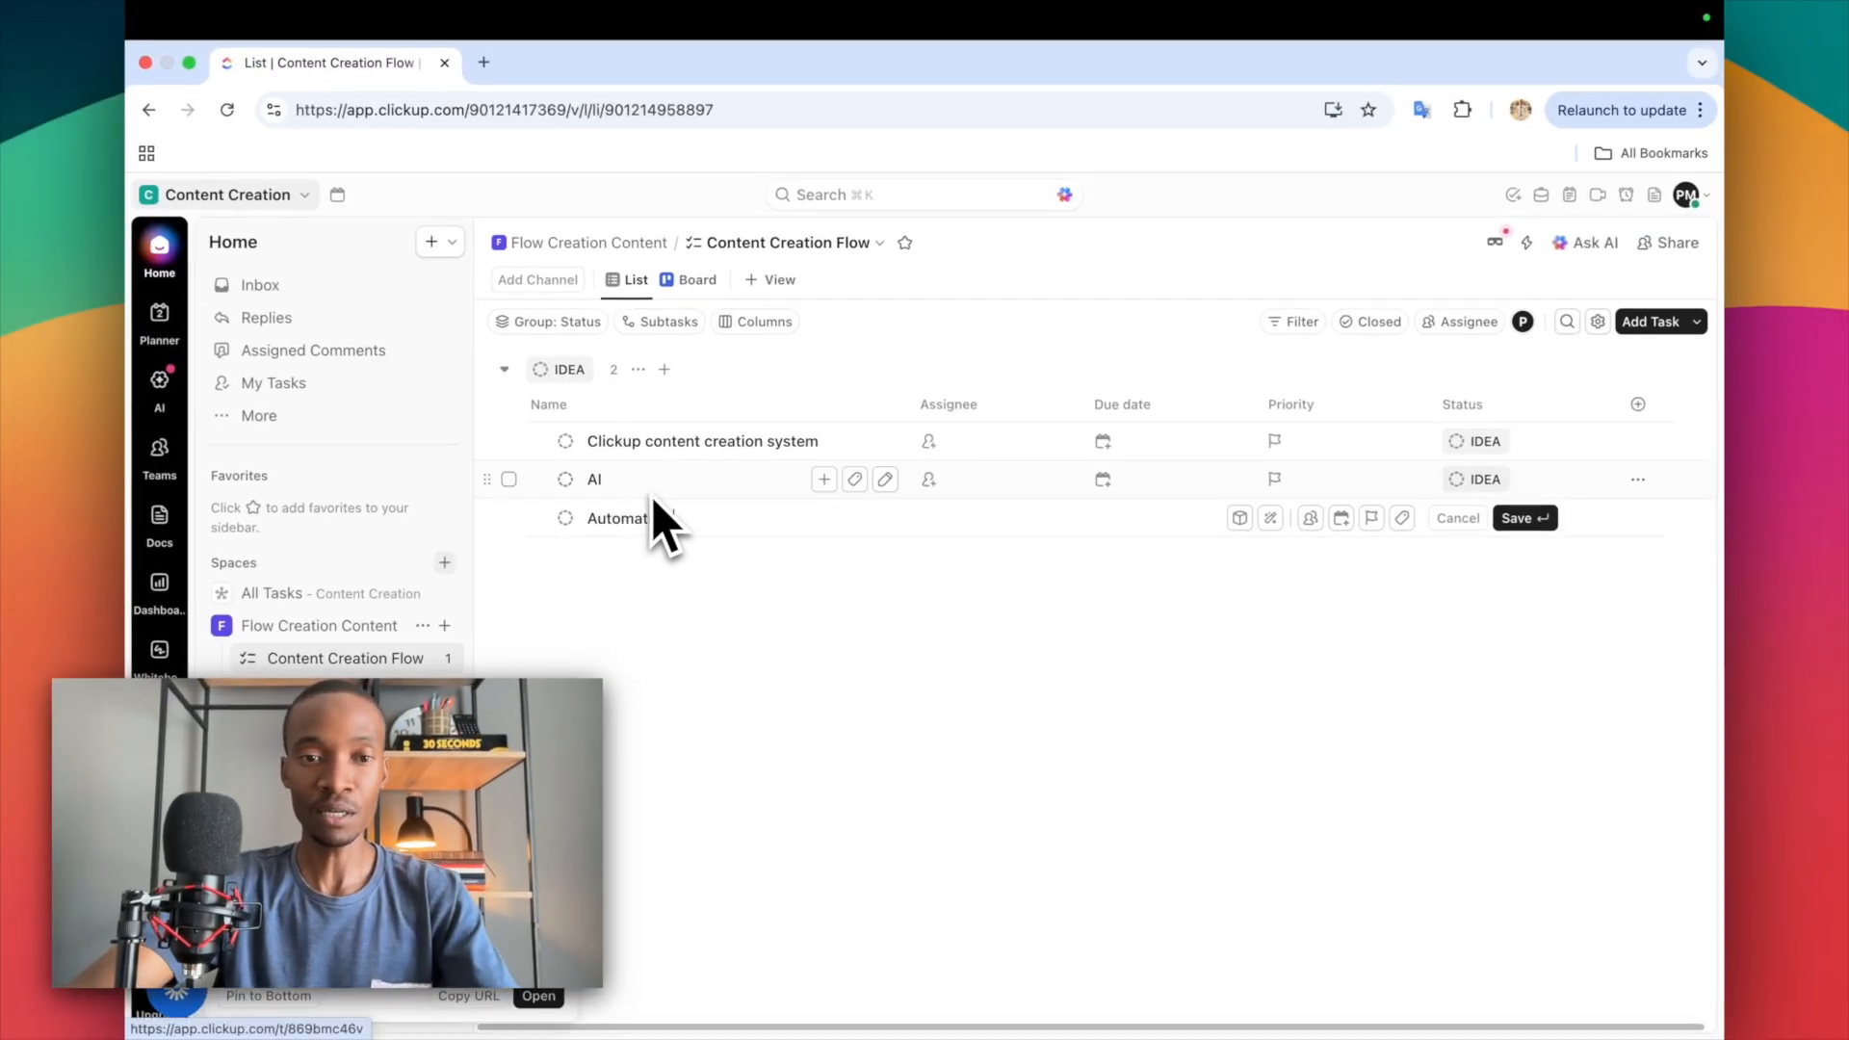
key(Return)
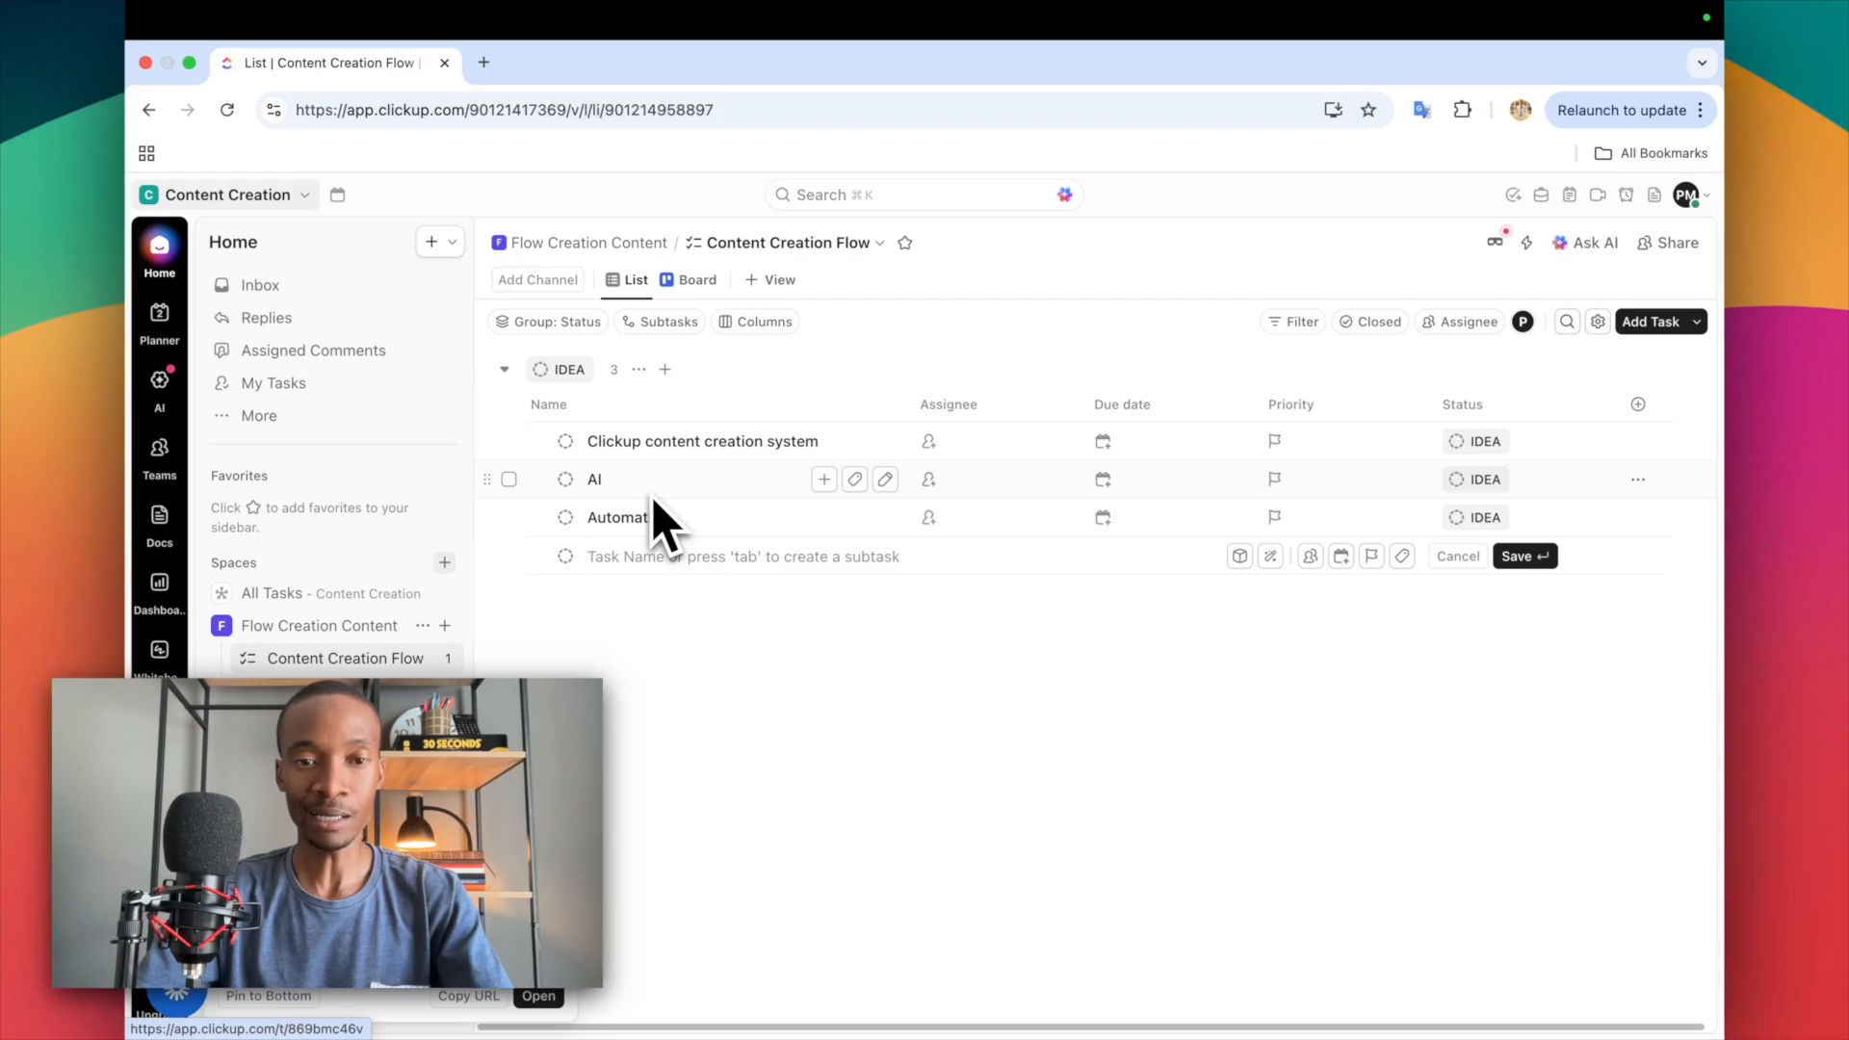
text(Make.c)
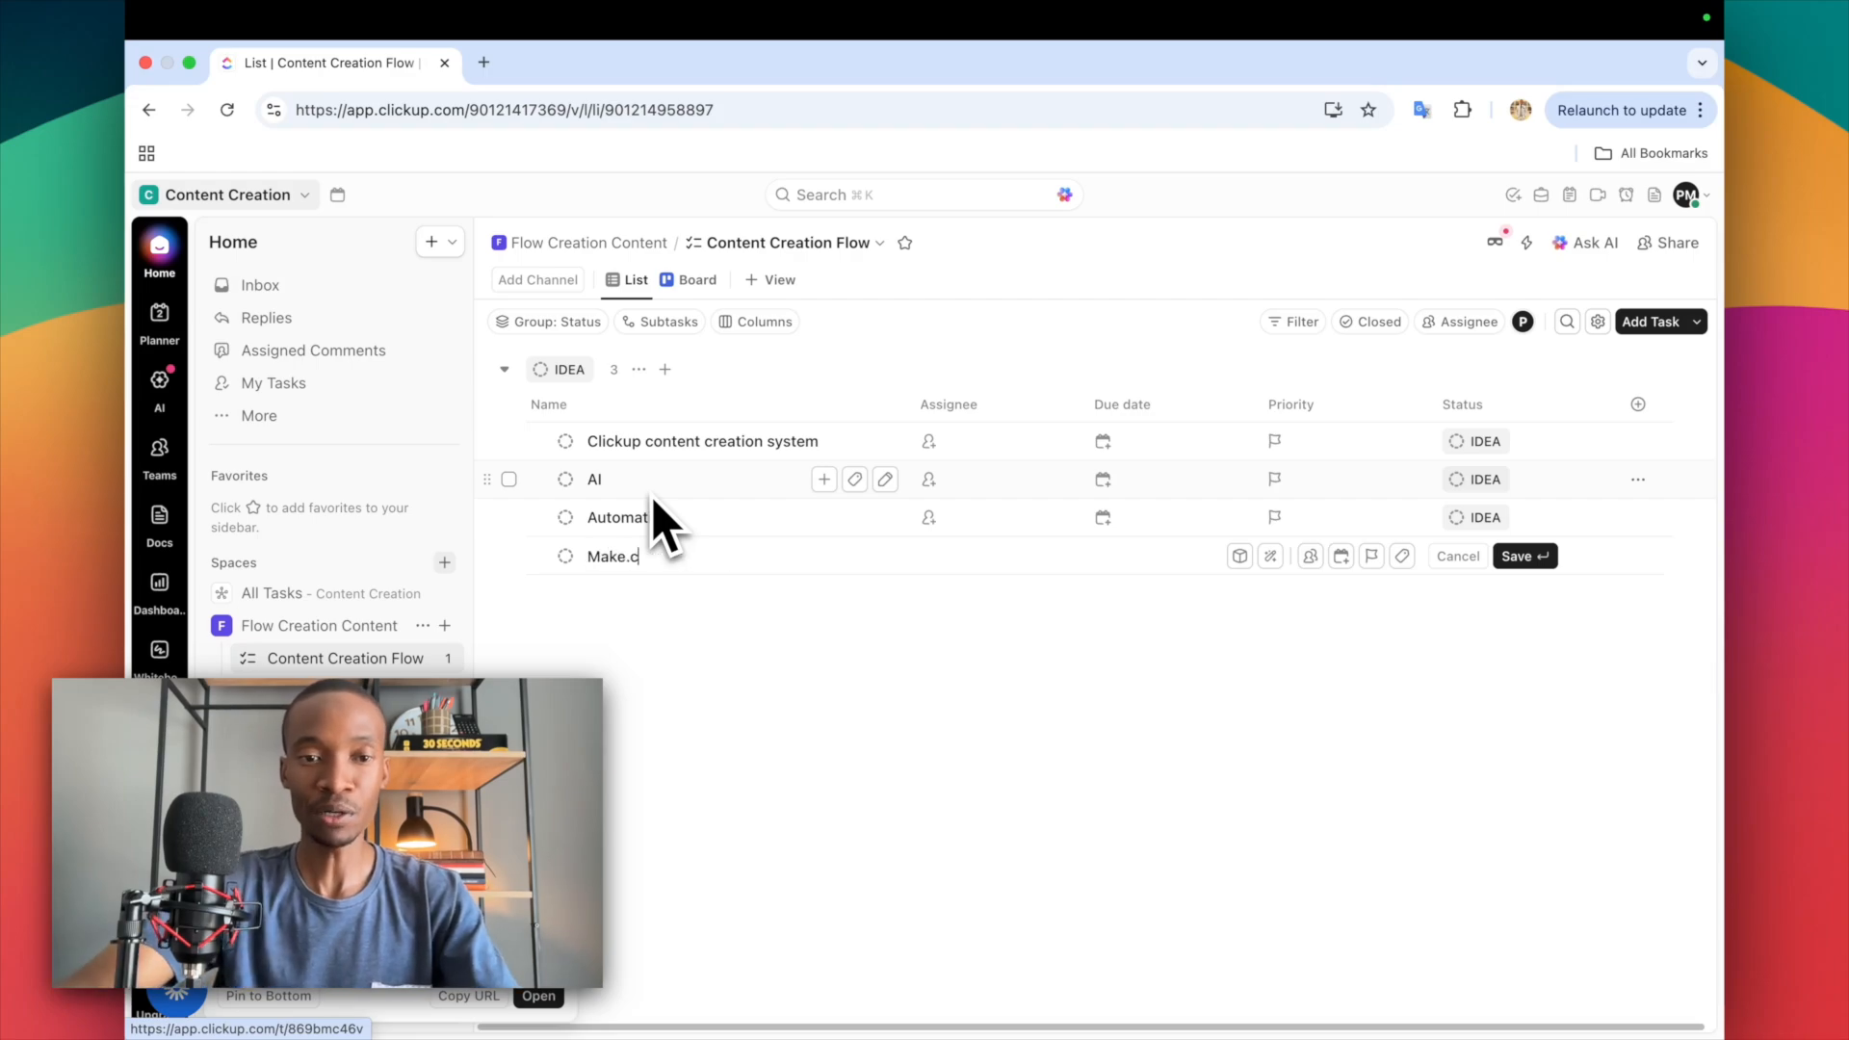
text(om)
key(Return)
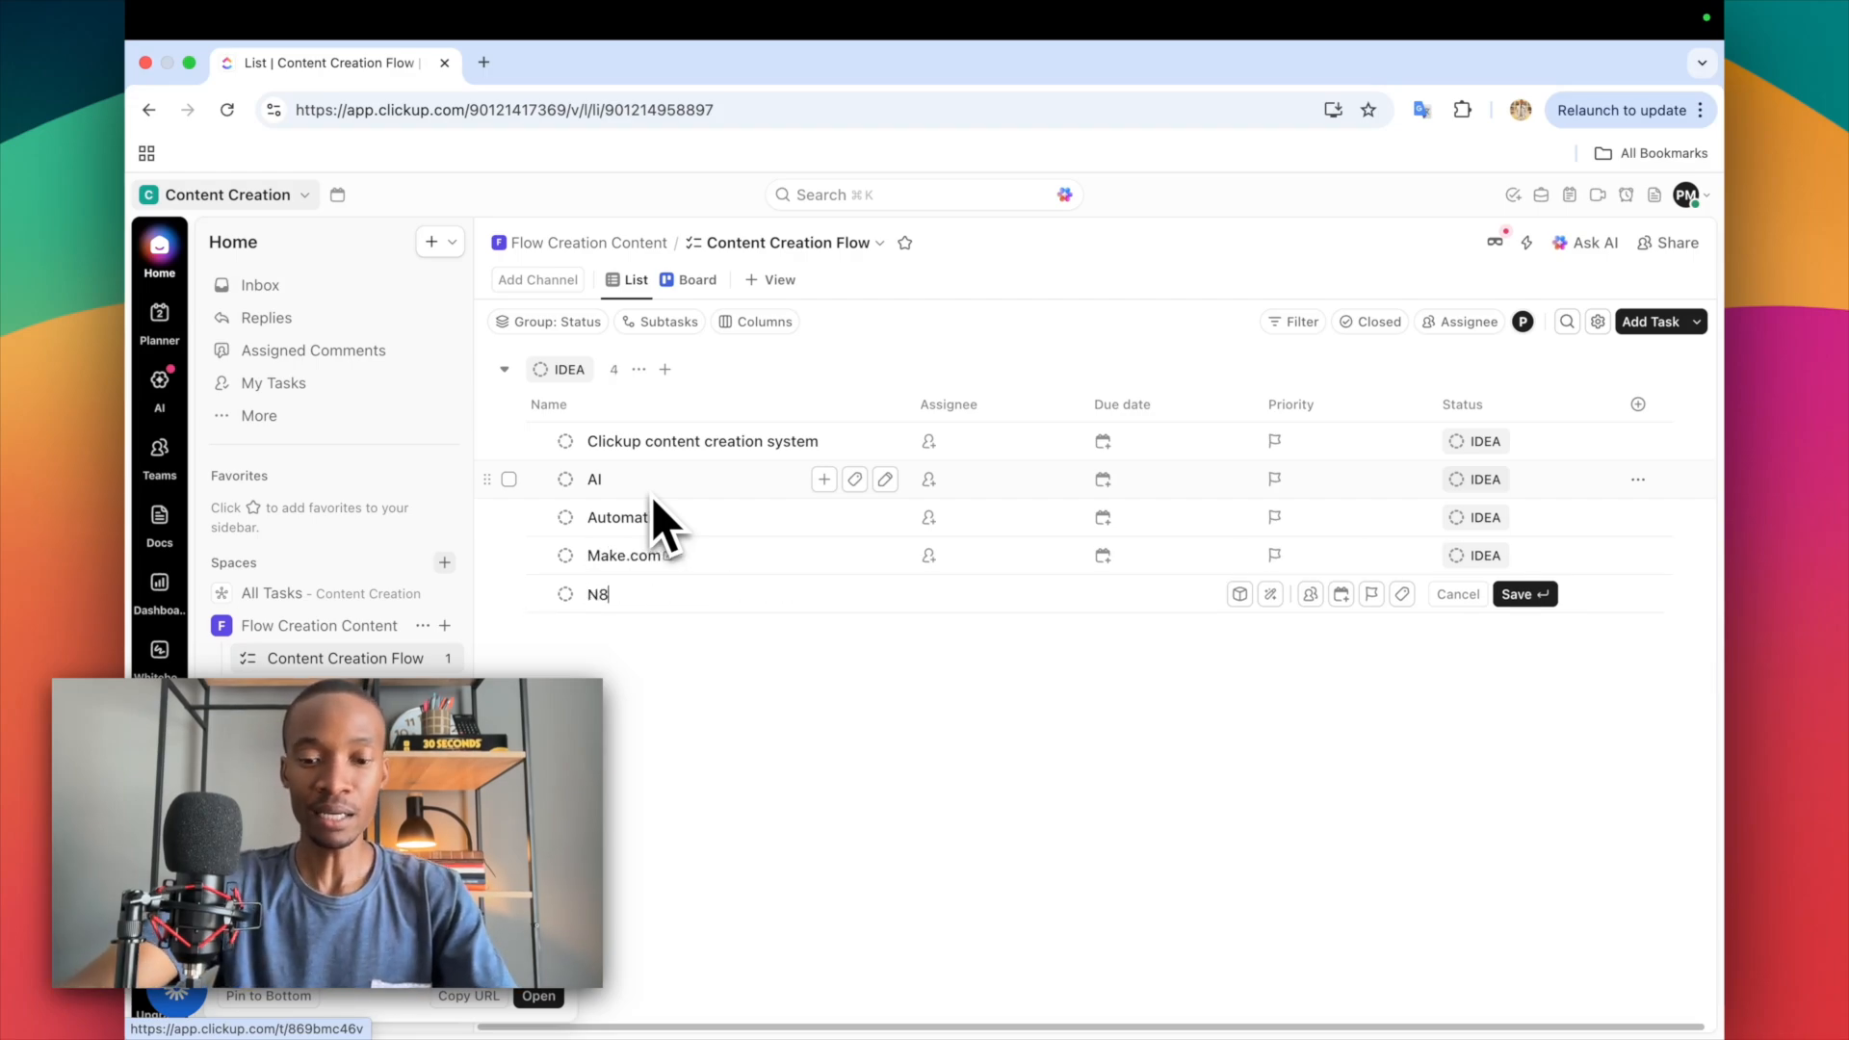
key(Return)
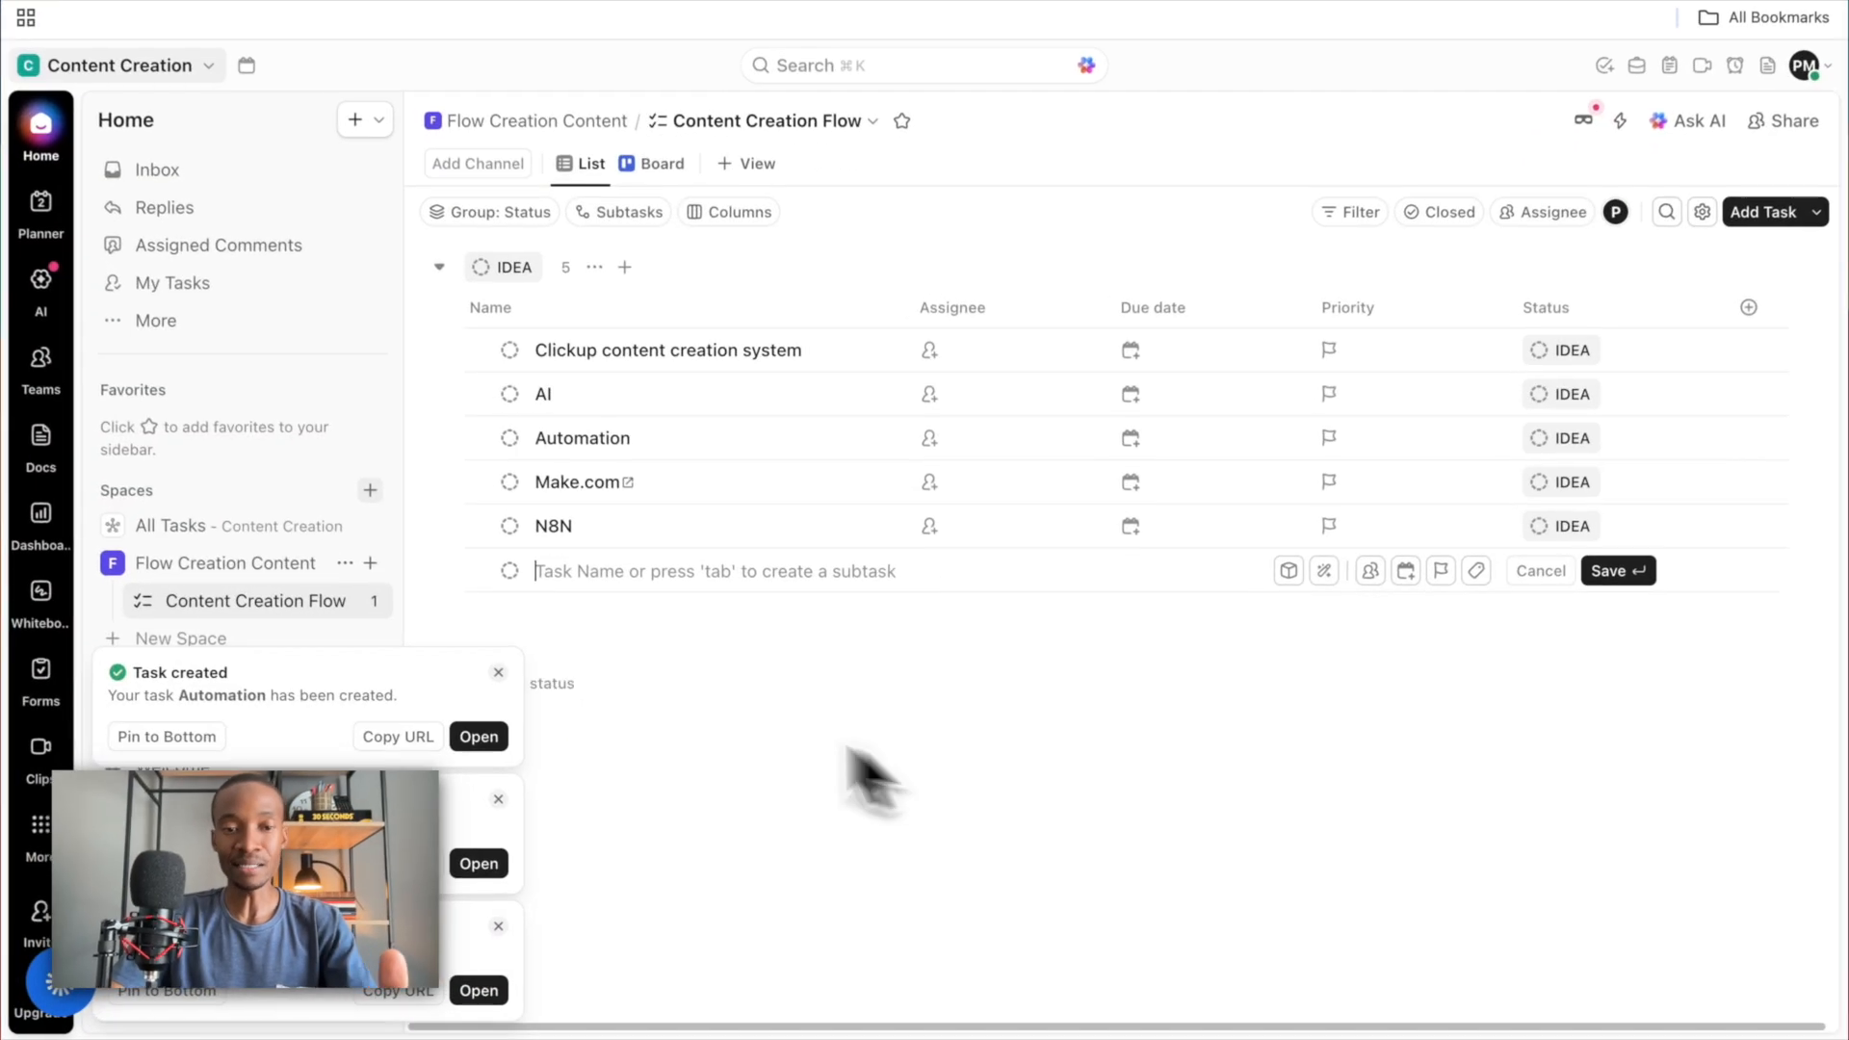
click(499, 676)
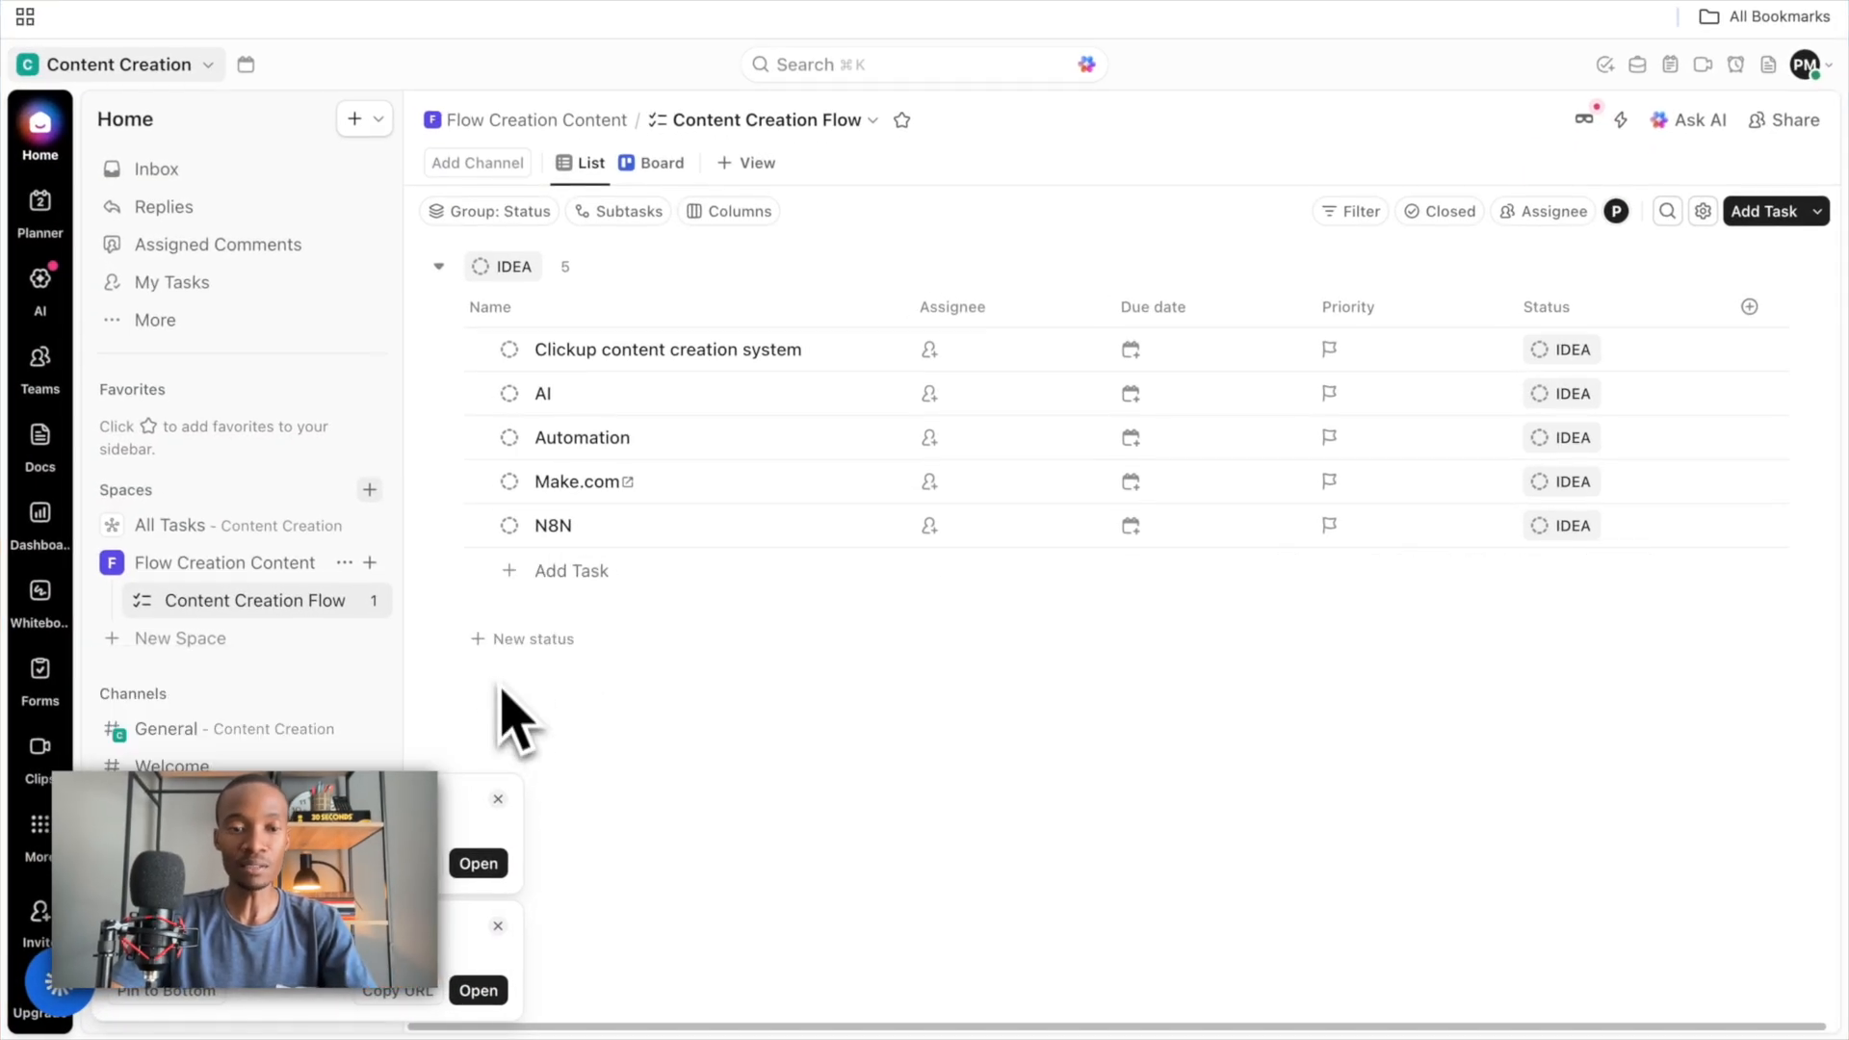
click(497, 798)
click(499, 925)
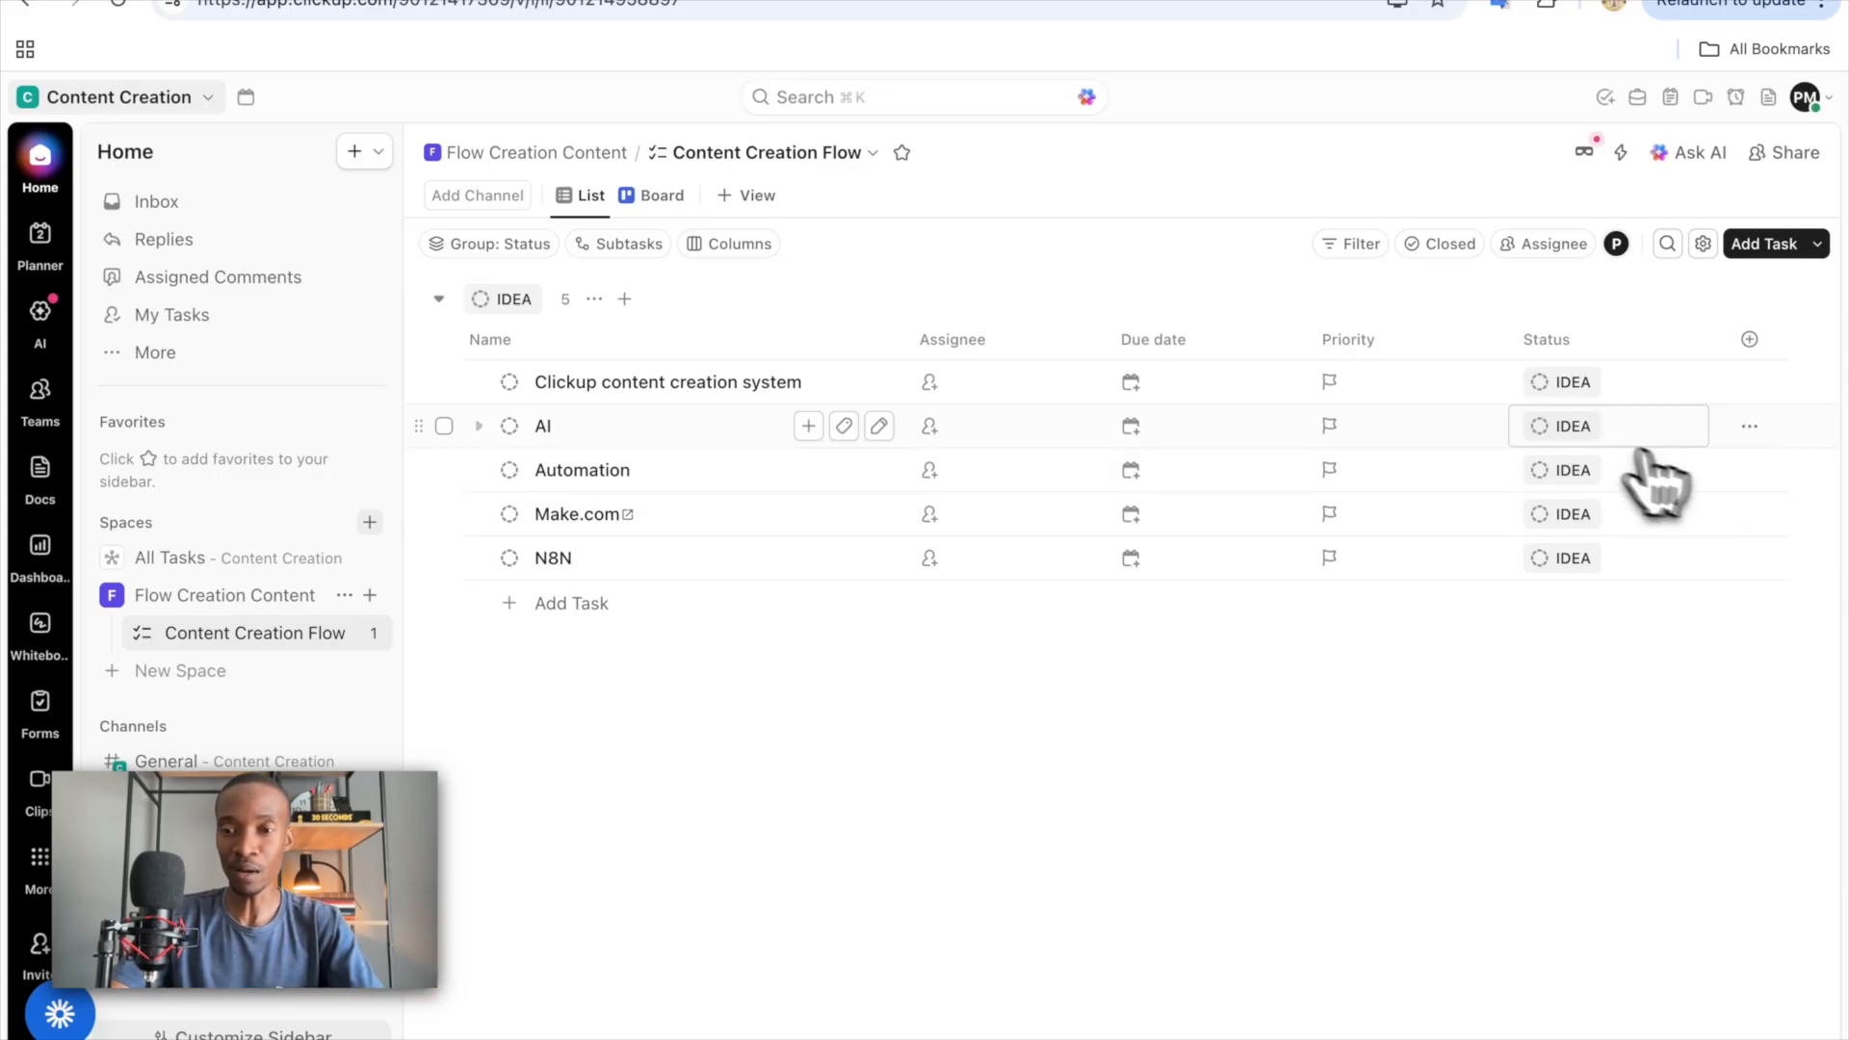
- Set the AI task's status to WRITING / SCRIPTING, Automation and Make.com to EDITING, and N8N to PUBLISHING, and look over the status groups
click(1569, 429)
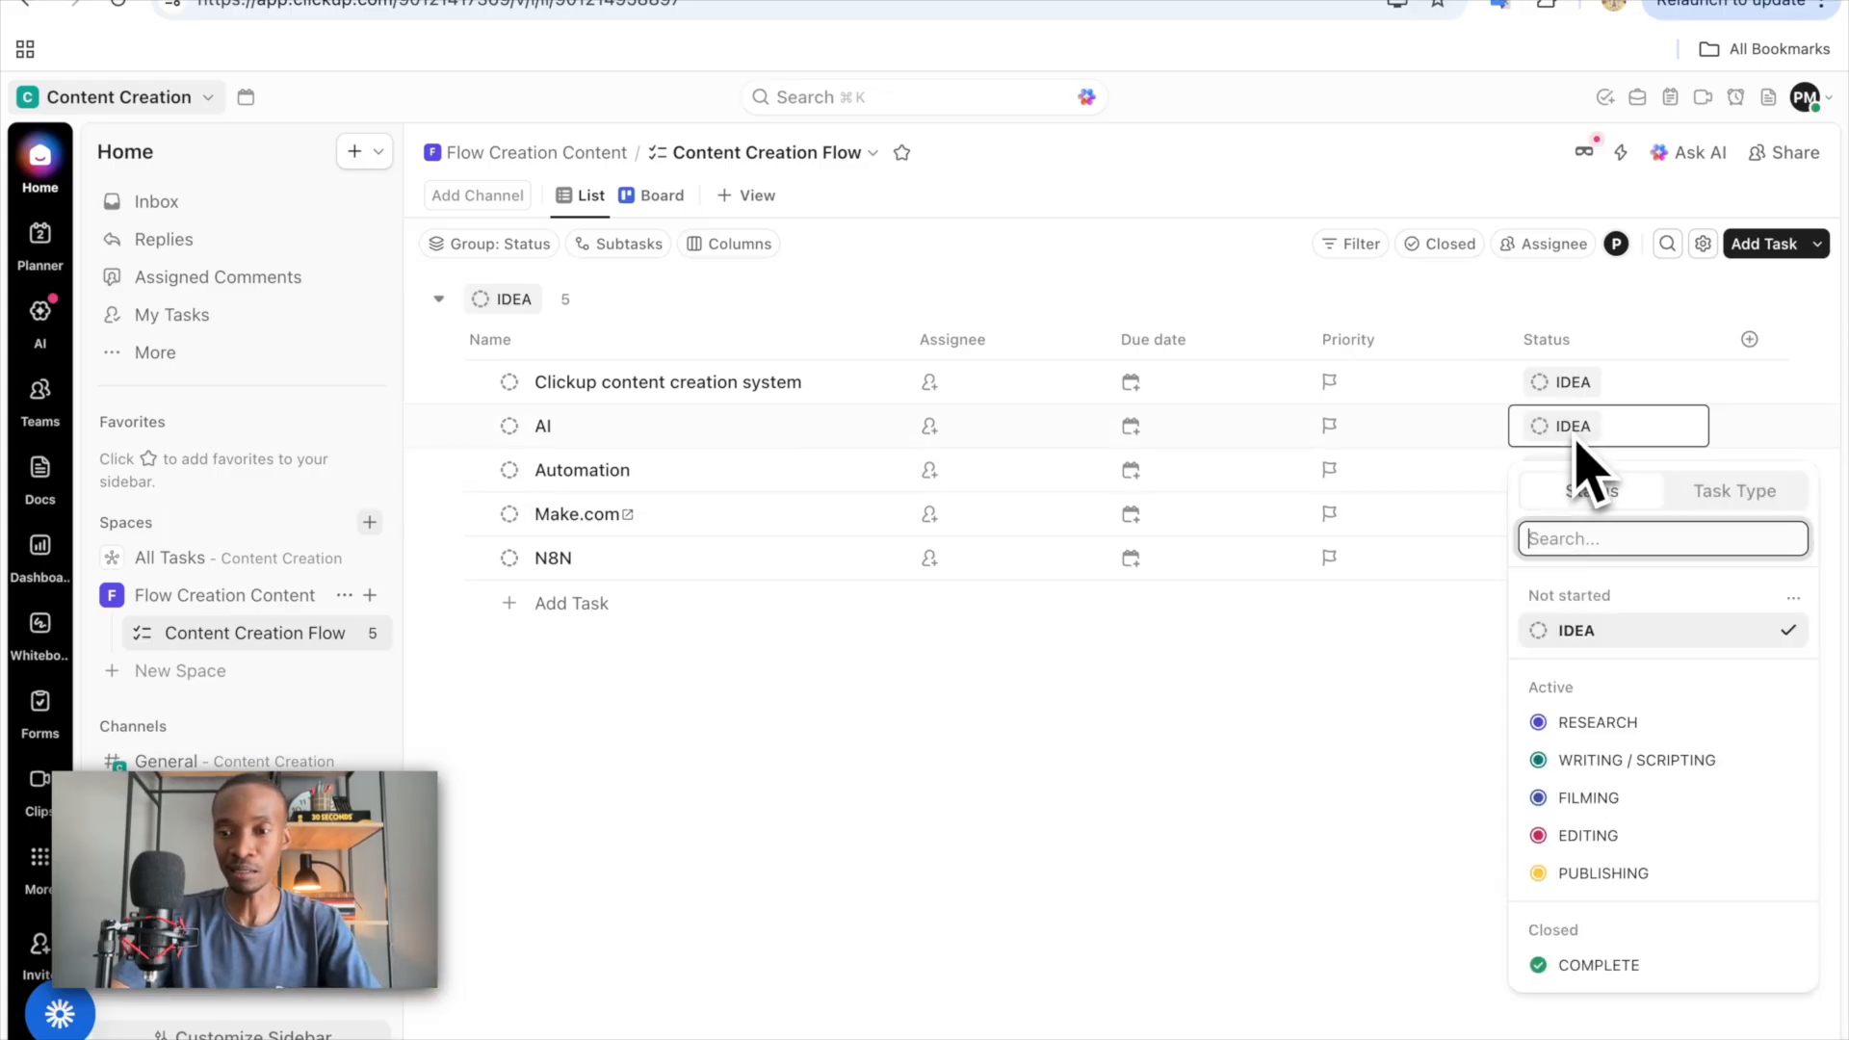
click(1626, 771)
click(1566, 616)
click(1584, 906)
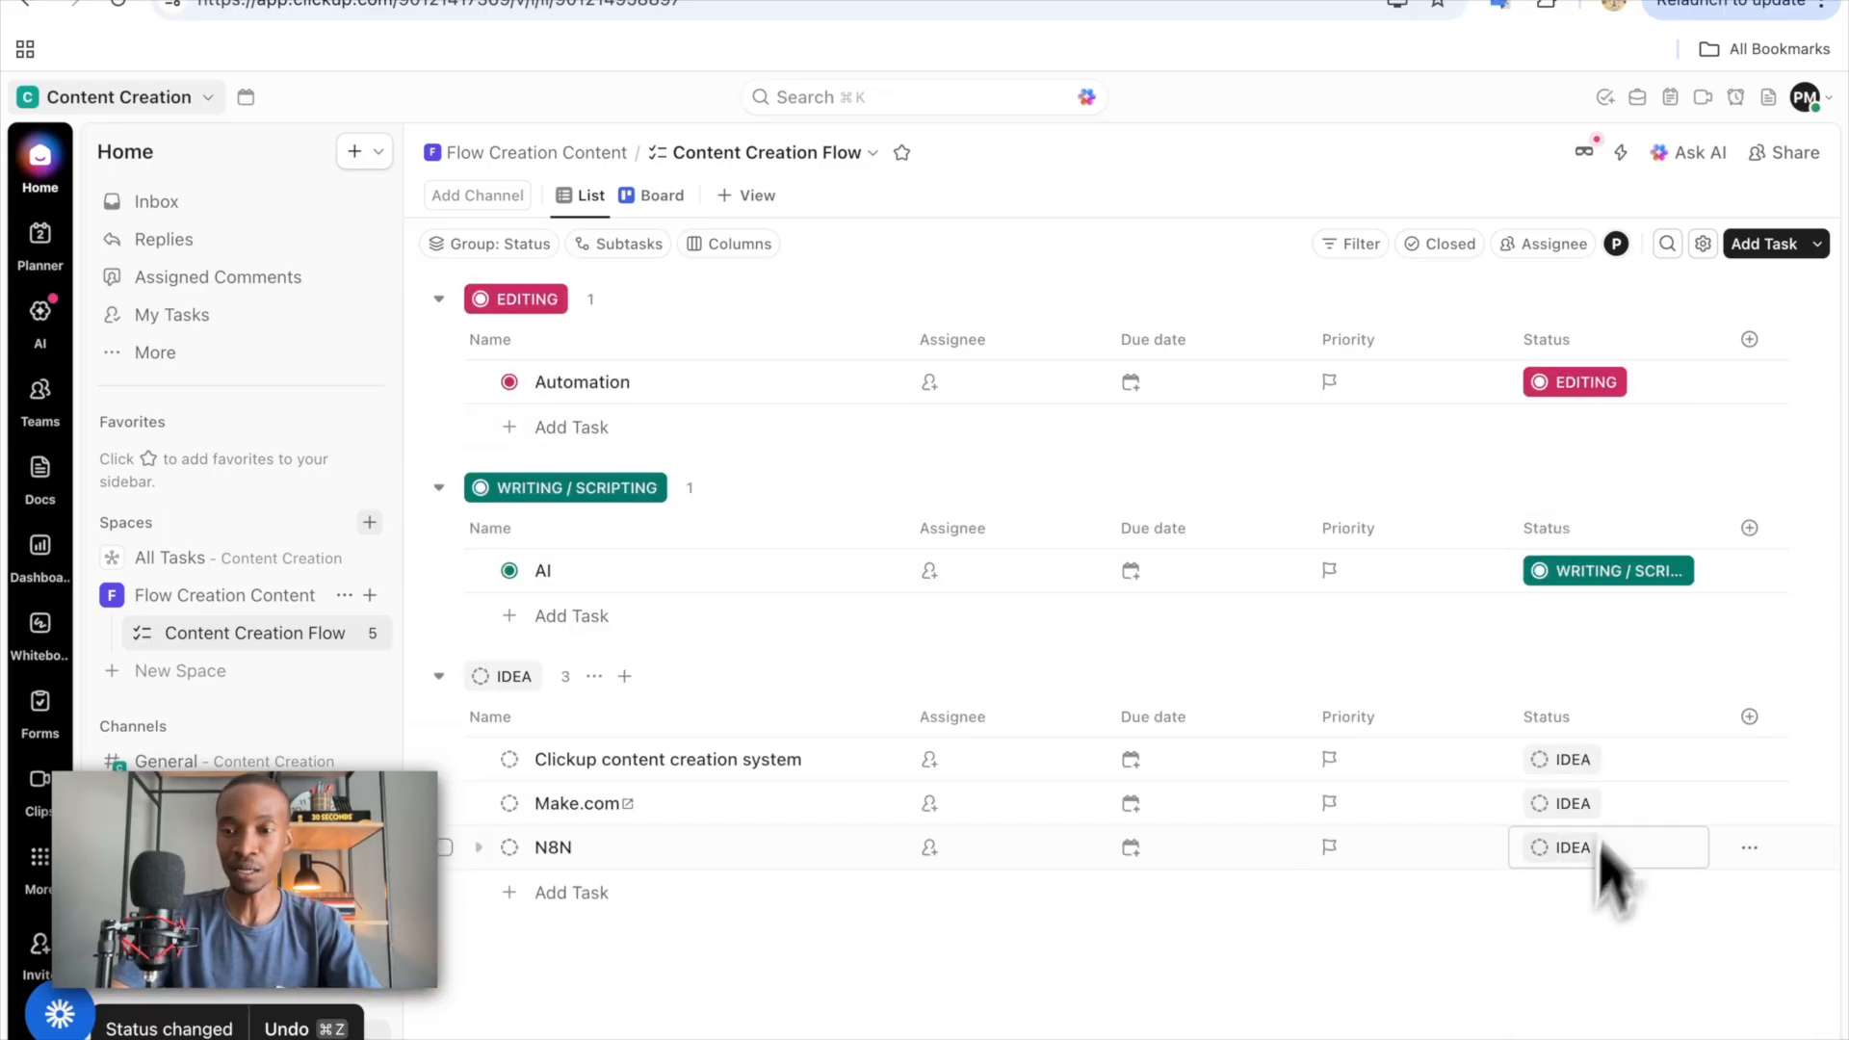
click(1579, 805)
click(1584, 905)
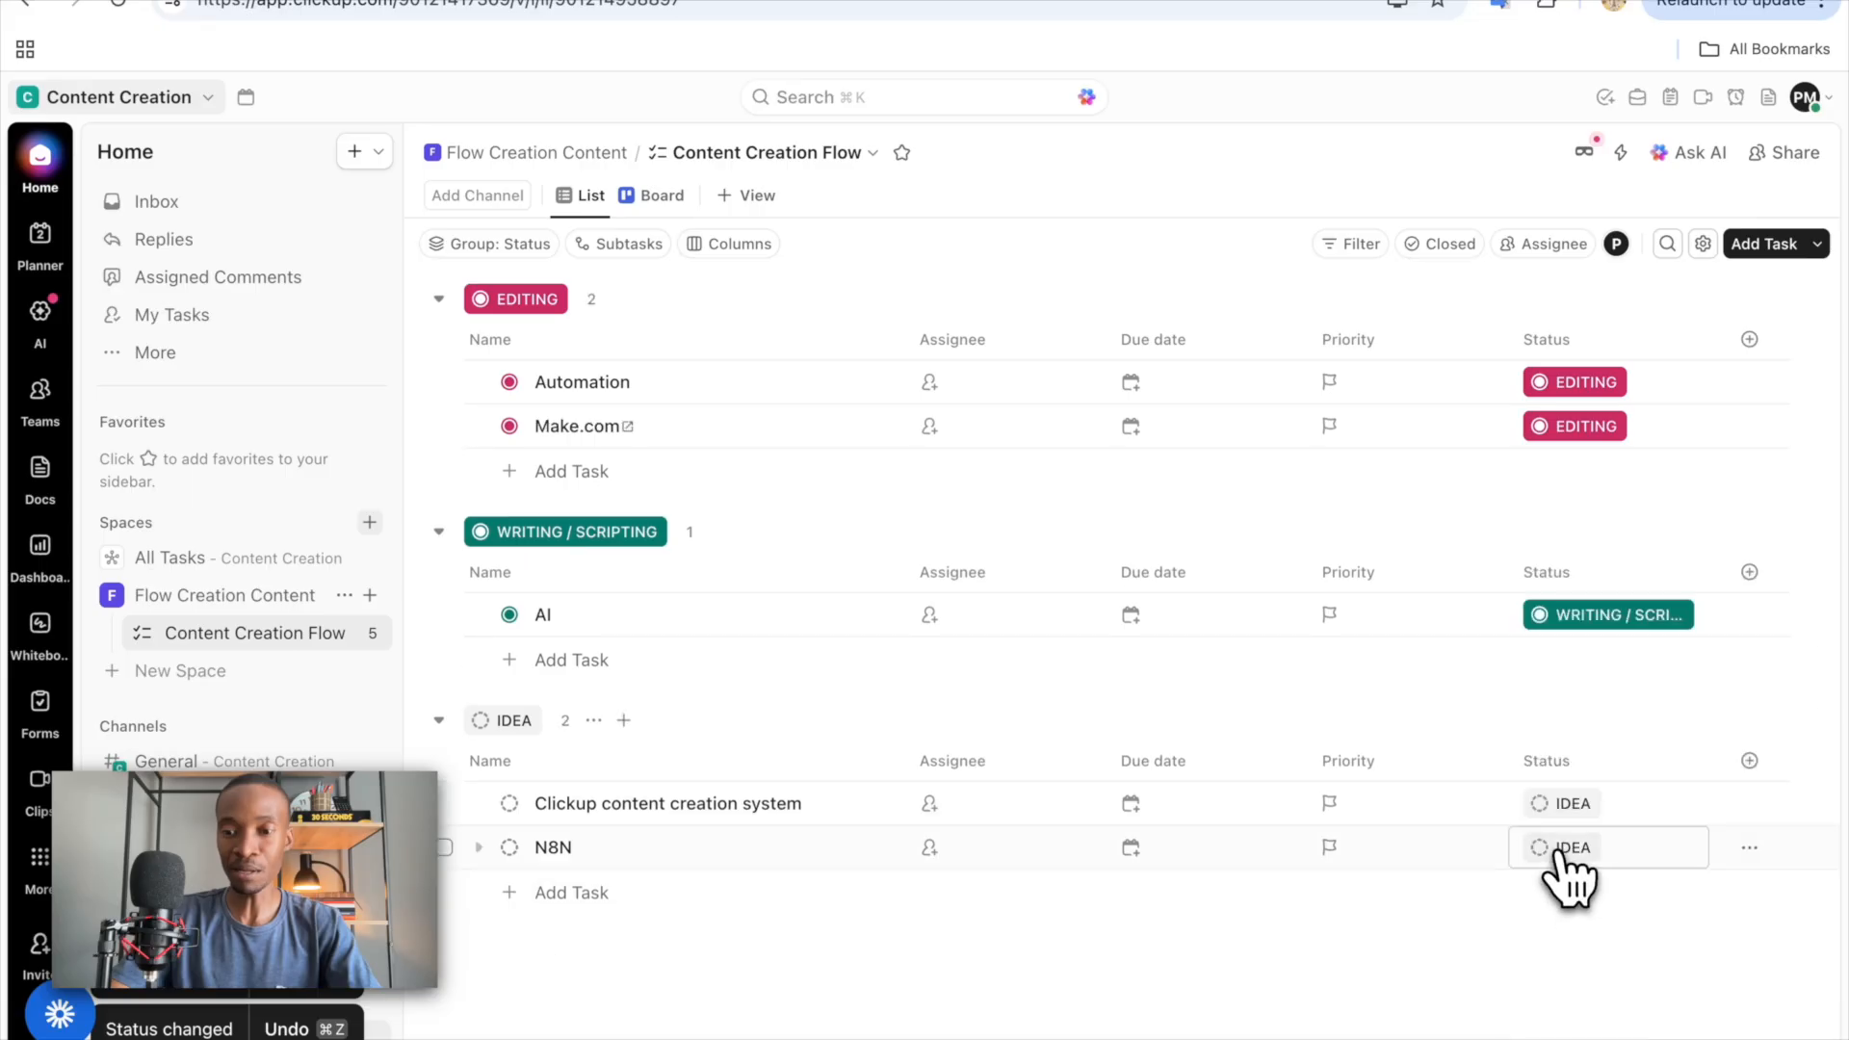
click(1570, 847)
click(1594, 942)
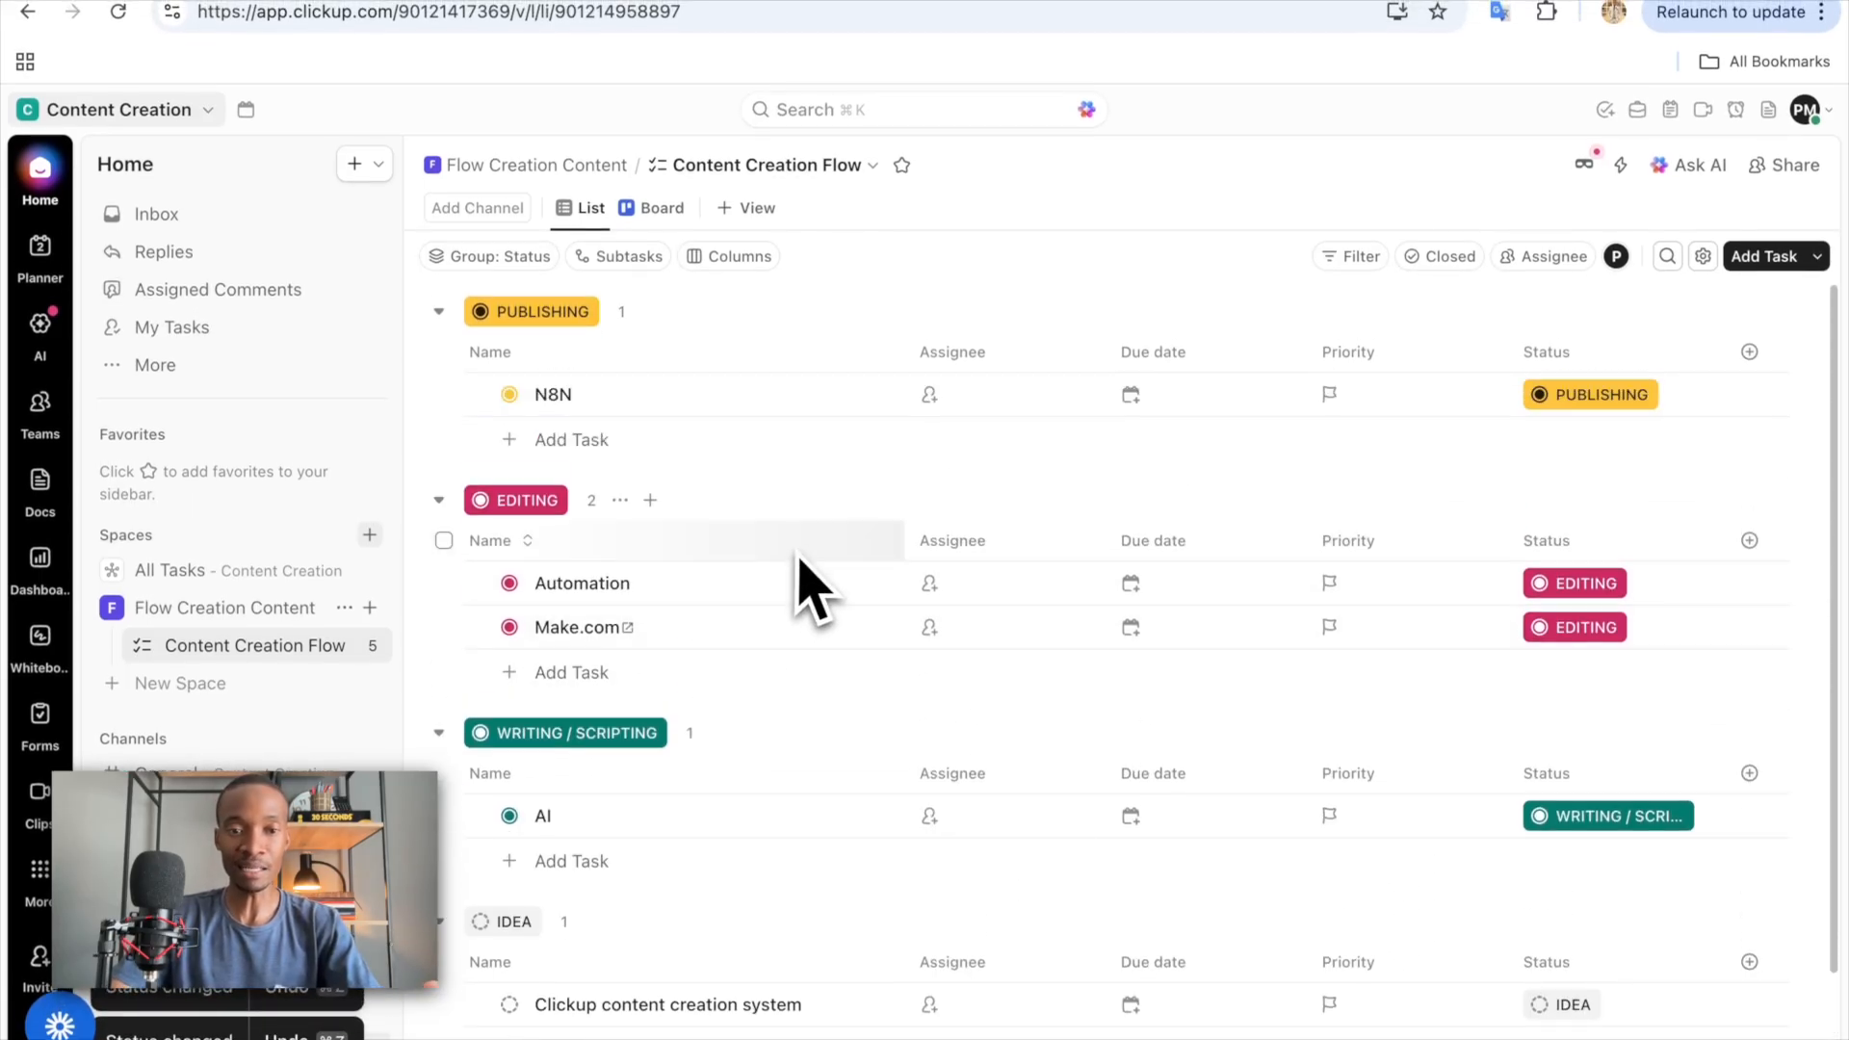
scroll(860, 778, down, 1)
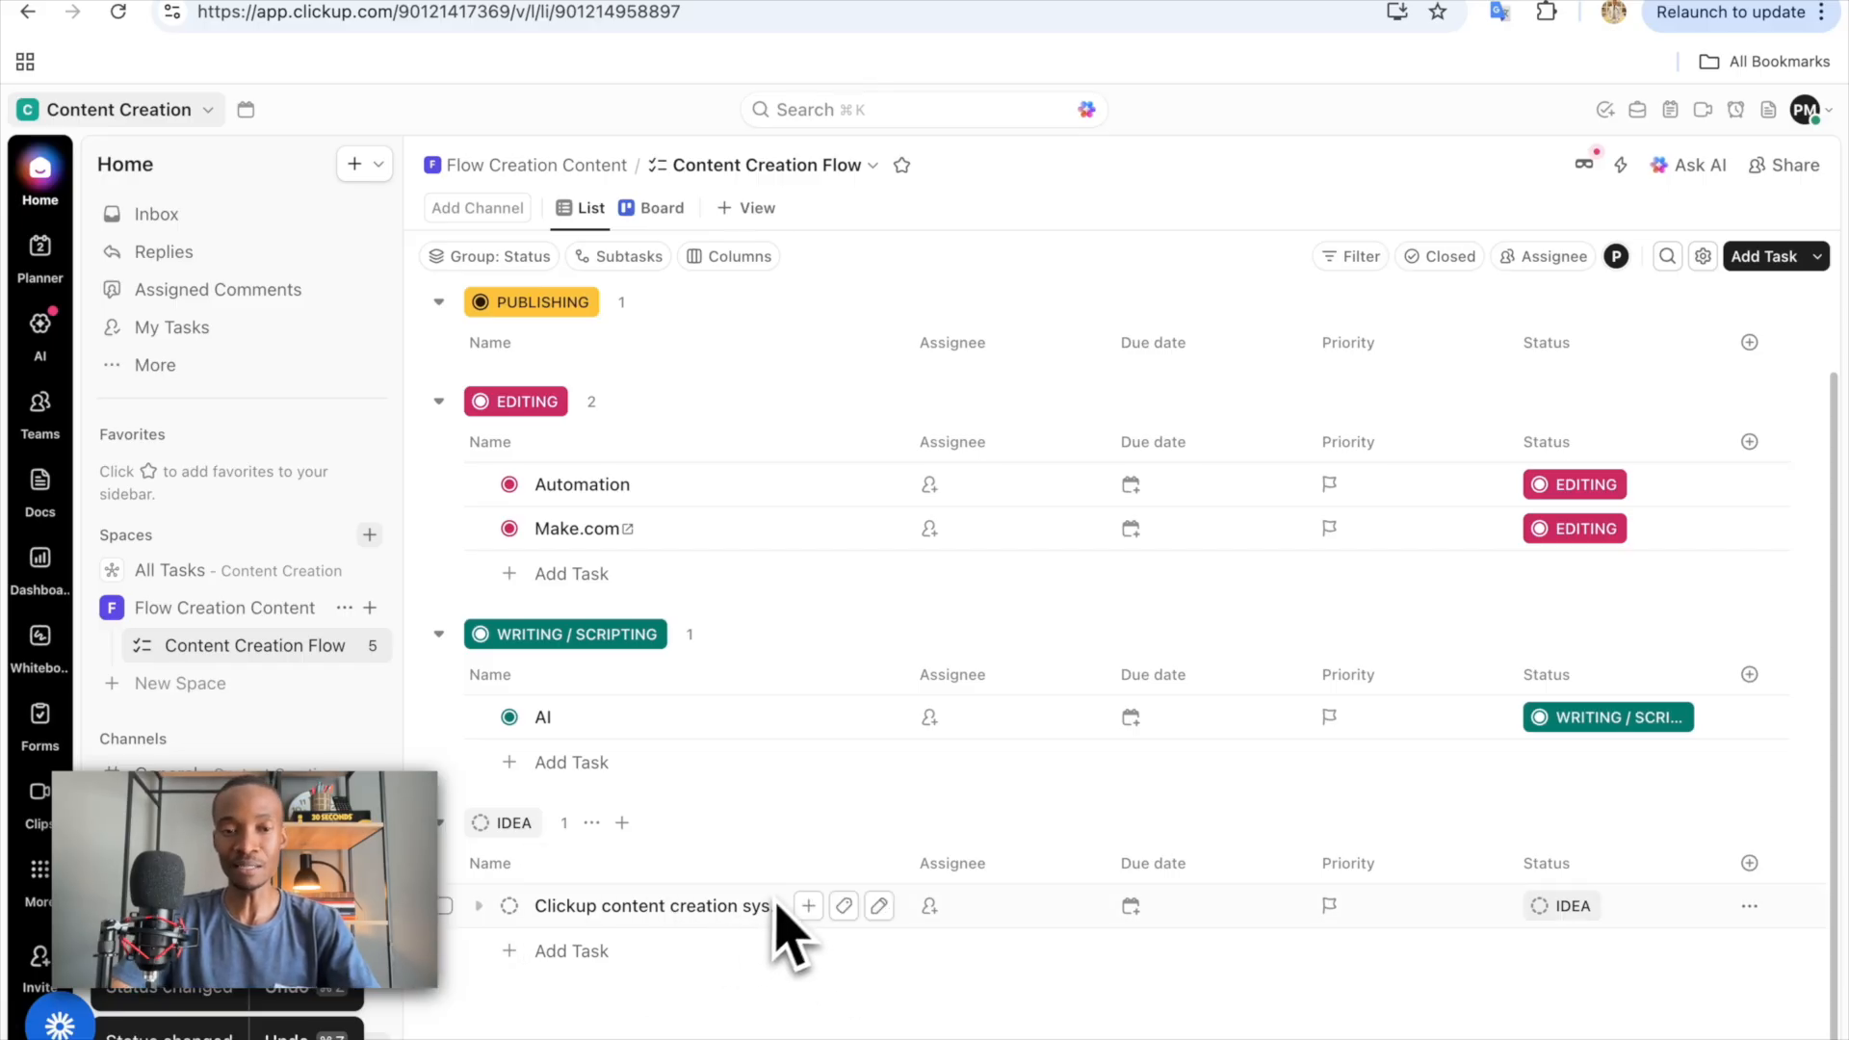
scroll(655, 747, up, 1)
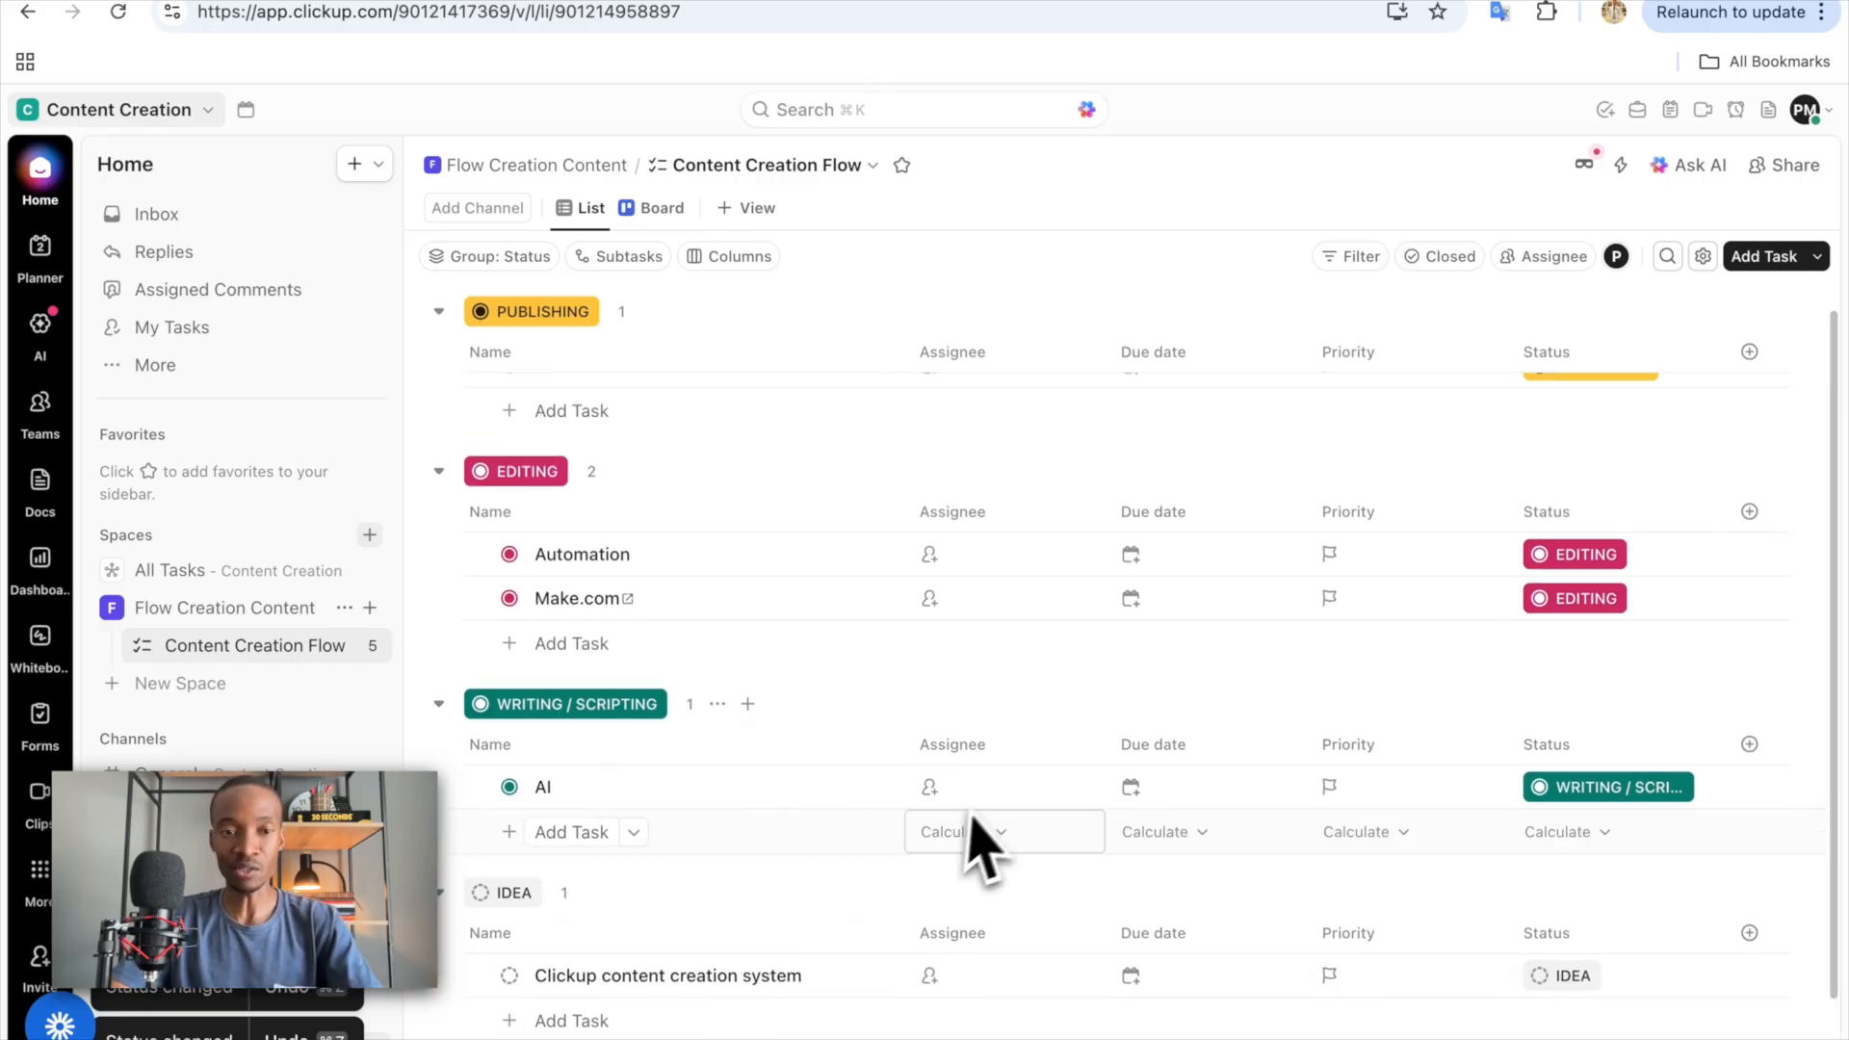
scroll(689, 661, up, 1)
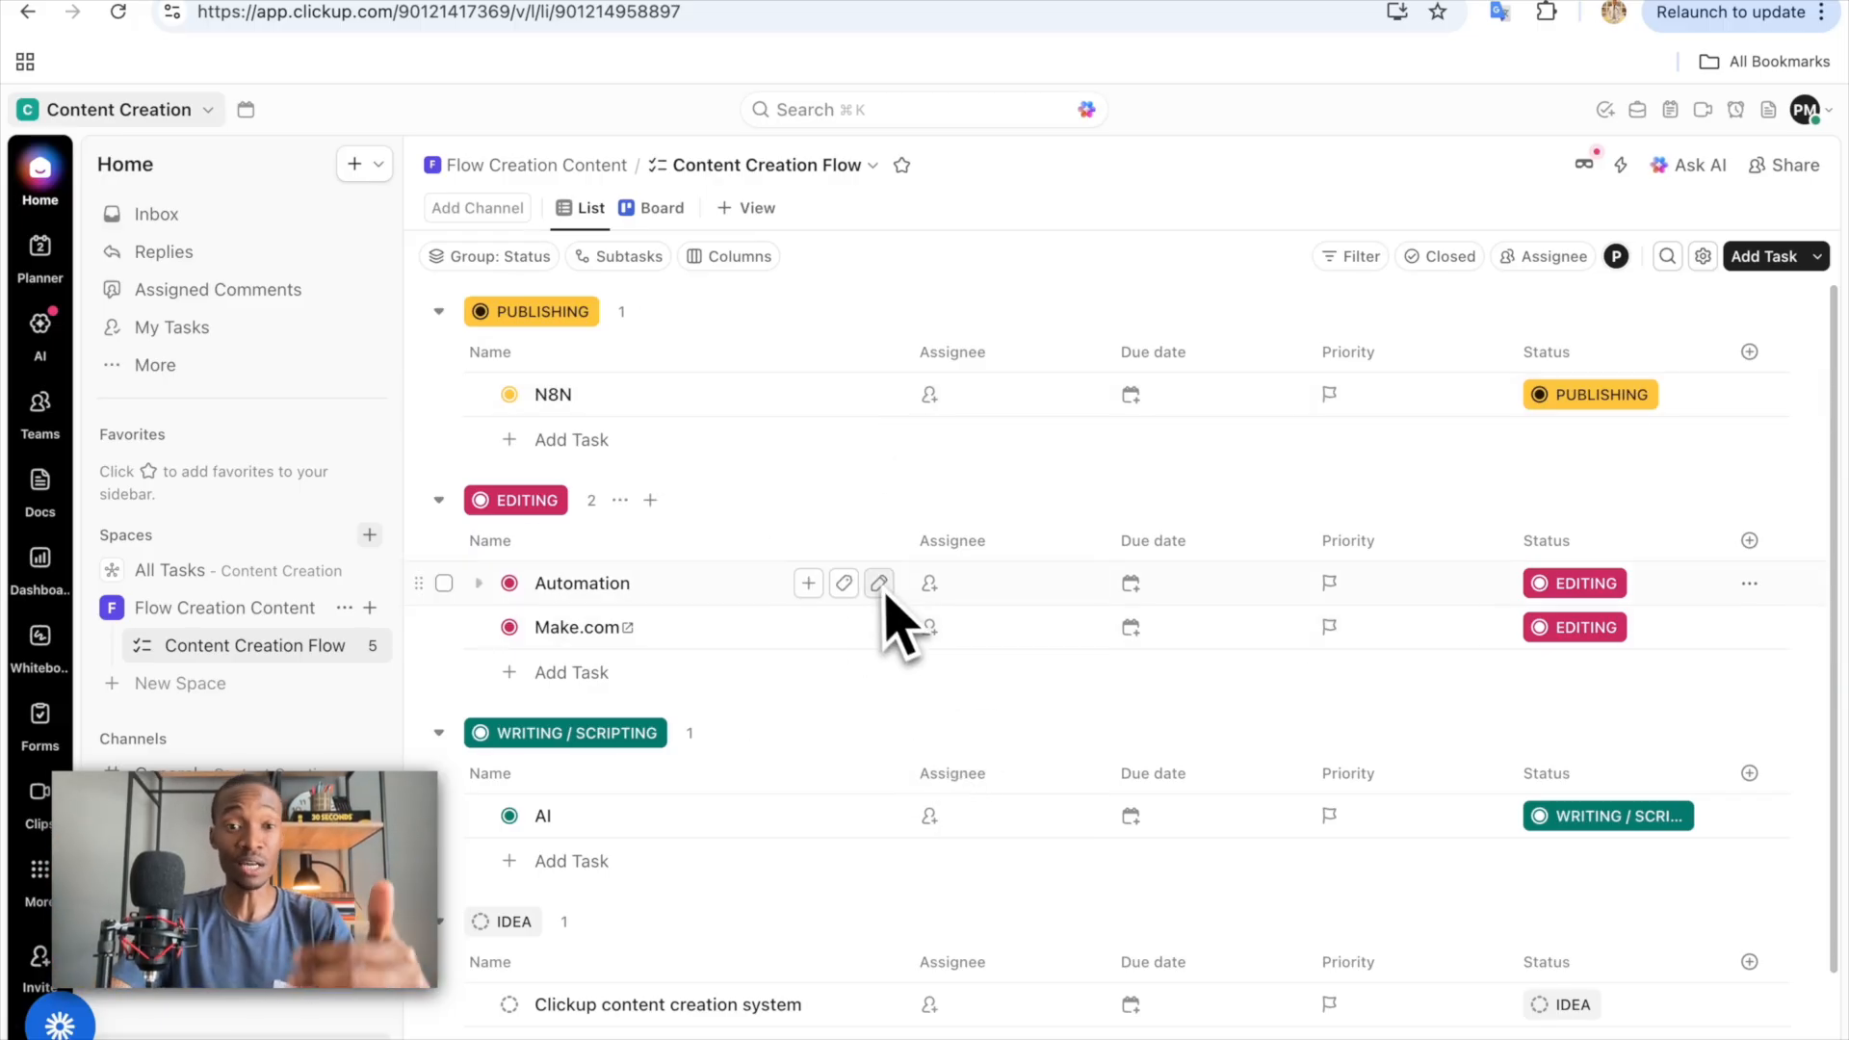
- Set the status of the N8N, Automation, Make.com and AI tasks back to IDEA
click(1570, 400)
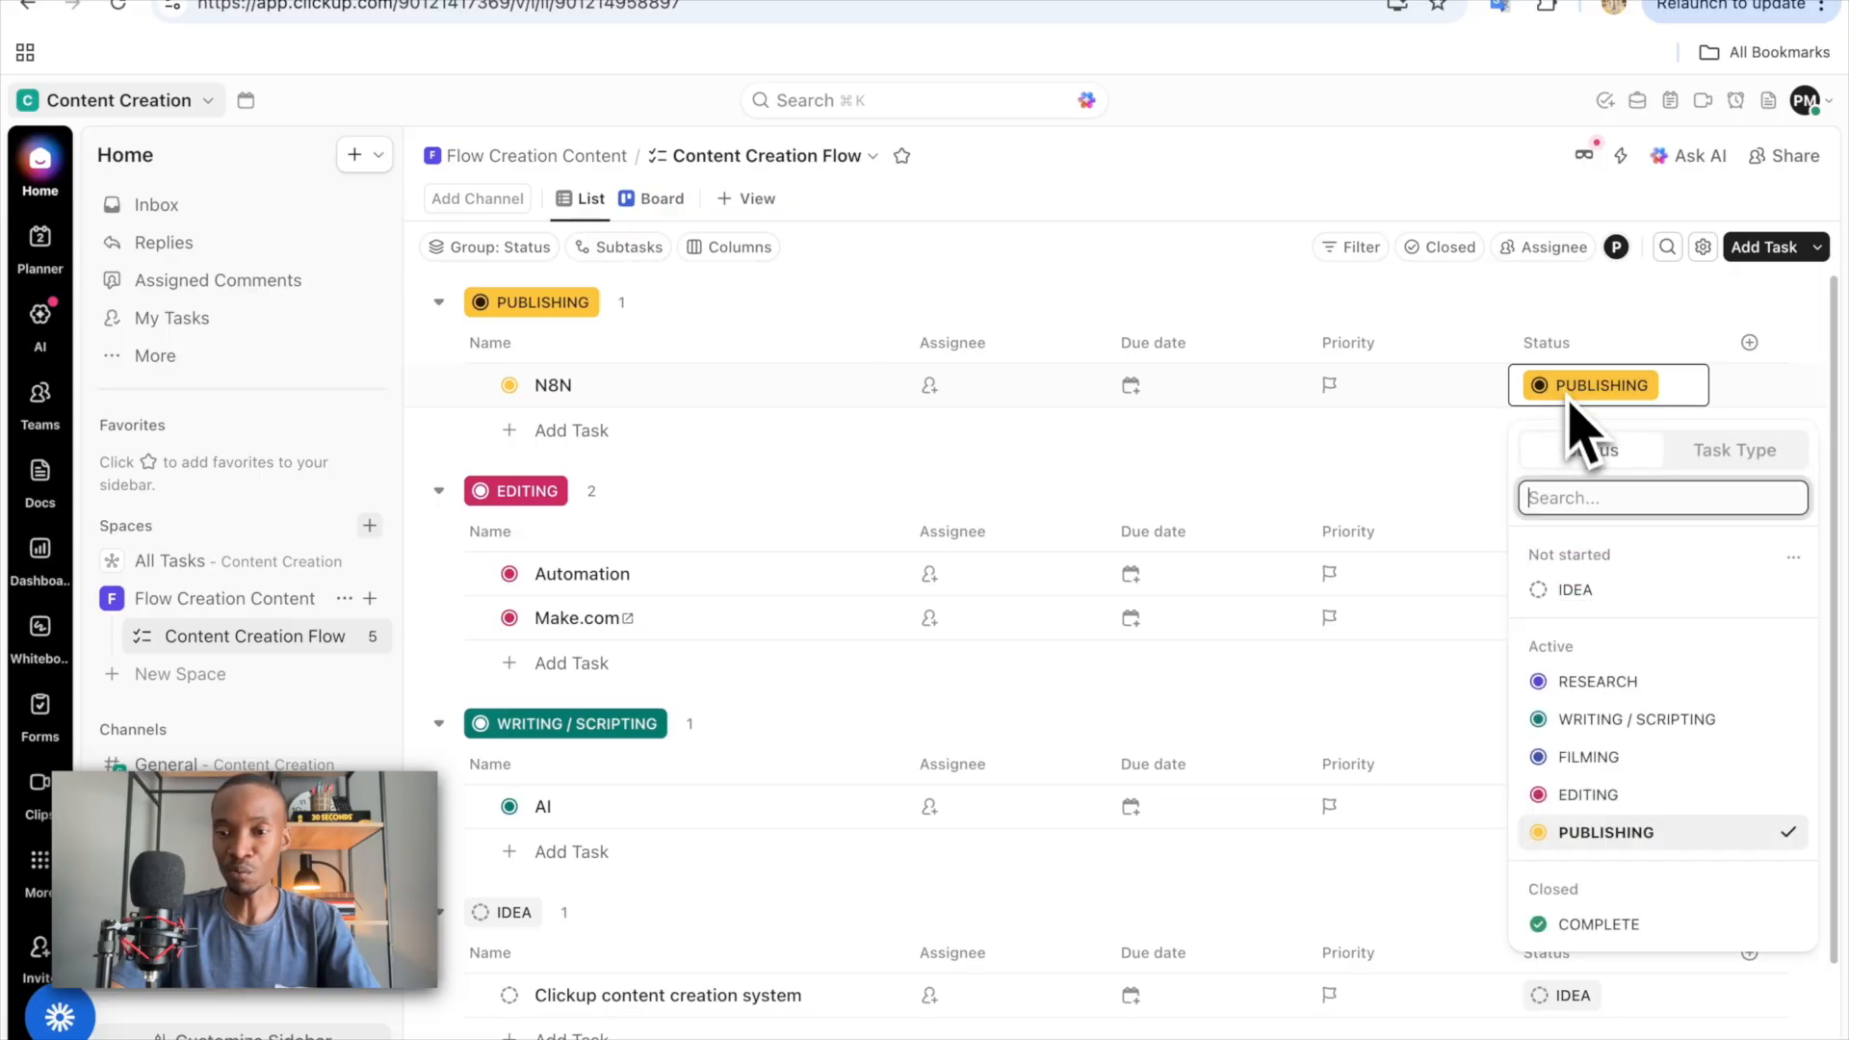
click(1580, 591)
click(1594, 390)
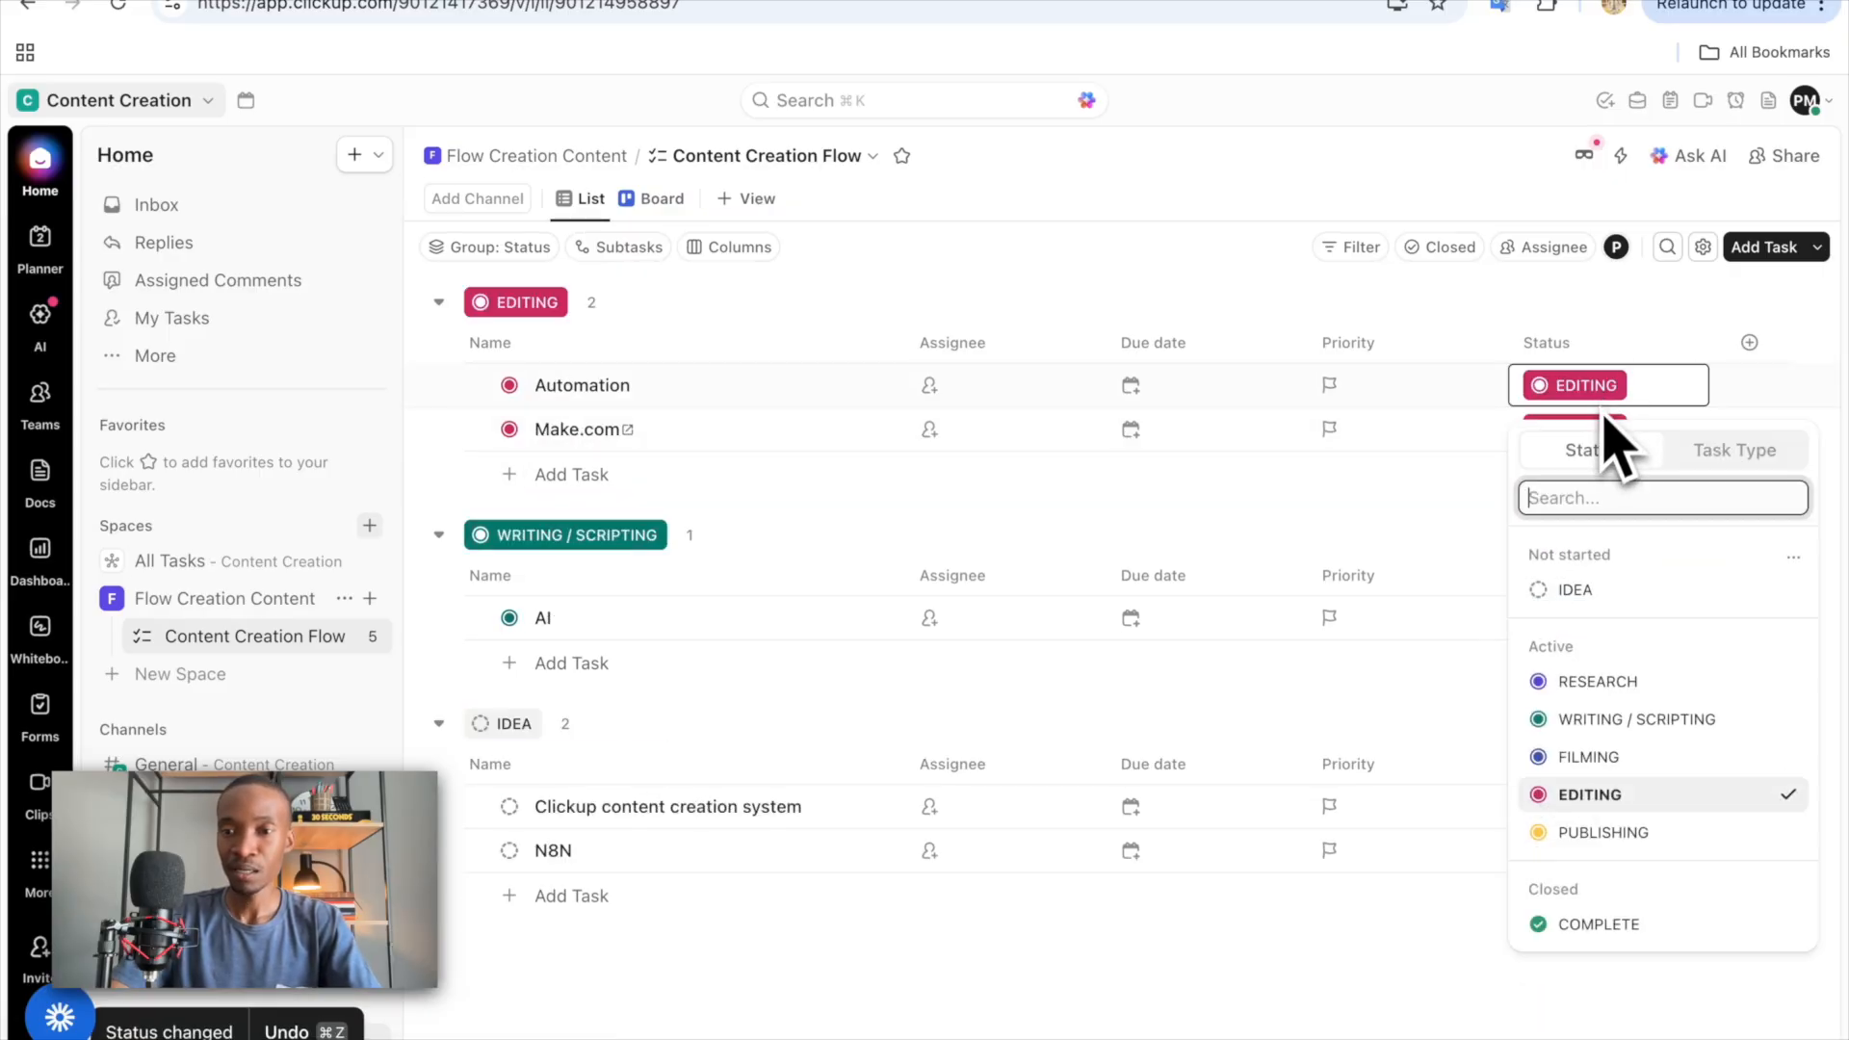
click(1575, 589)
click(1589, 389)
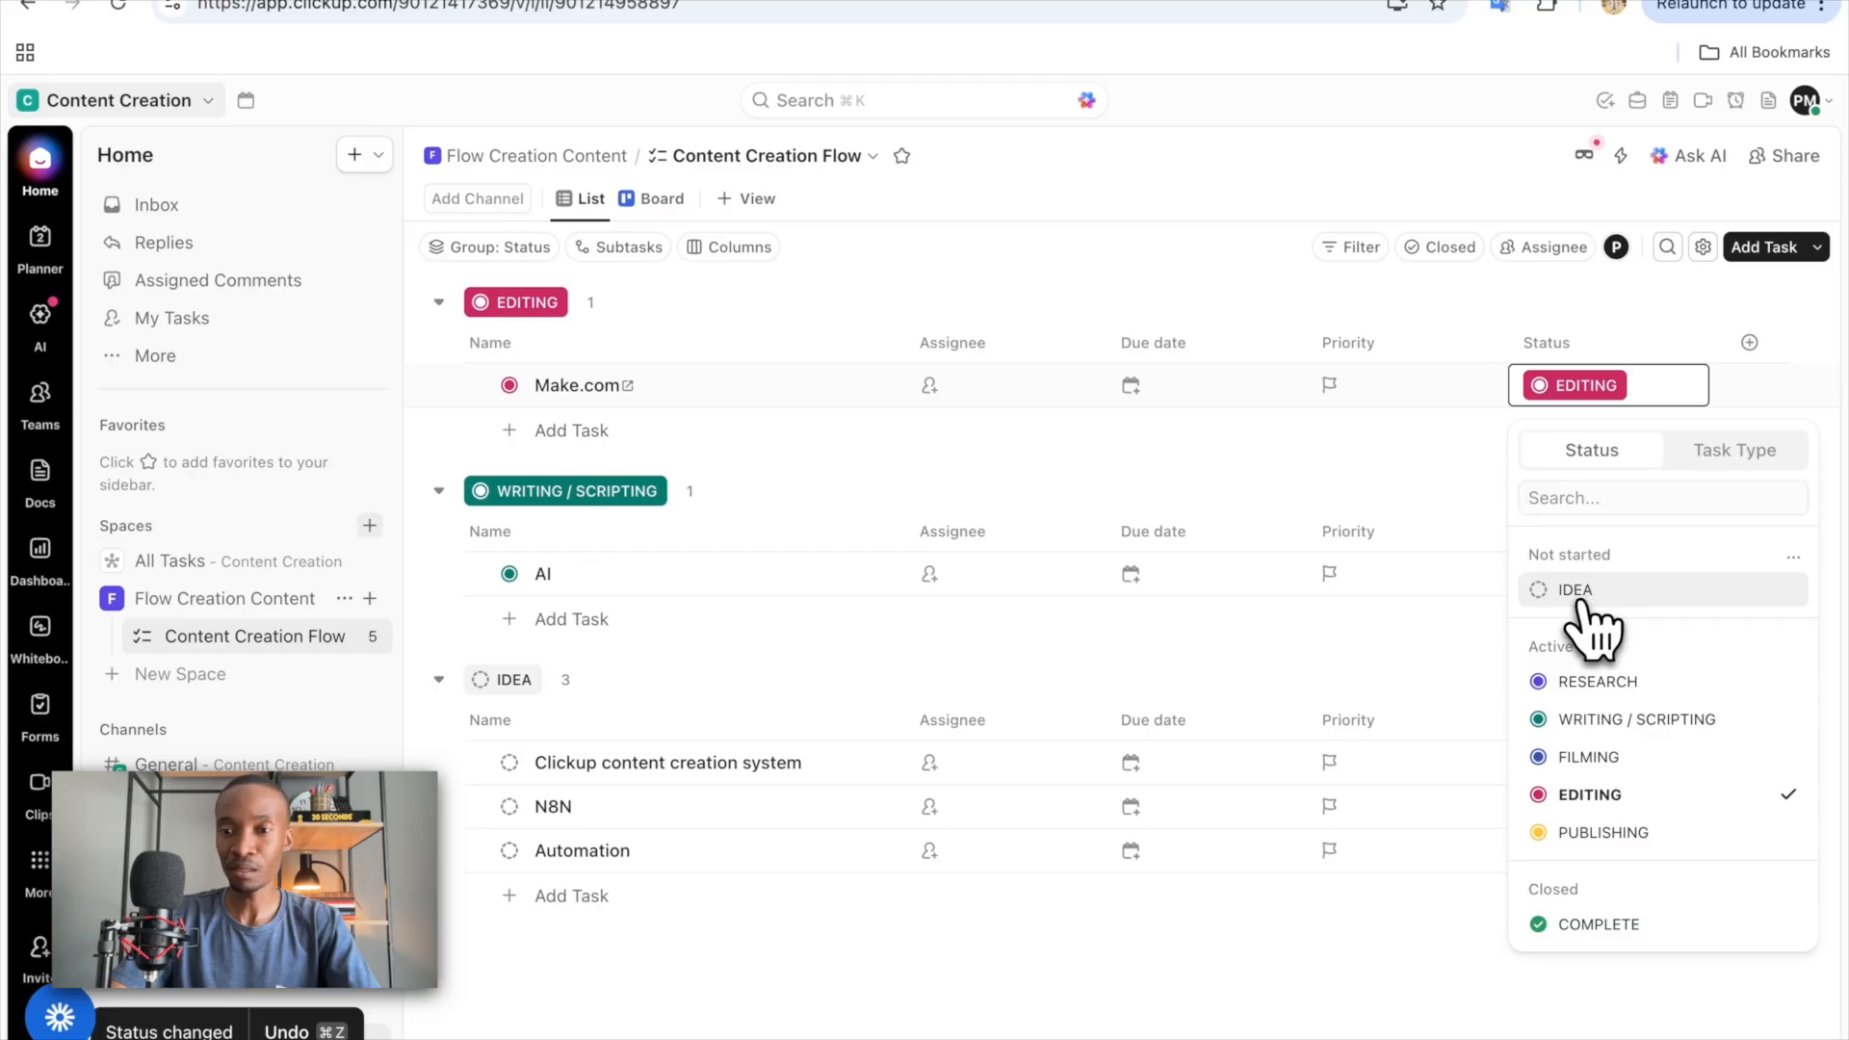
click(1584, 589)
click(1626, 387)
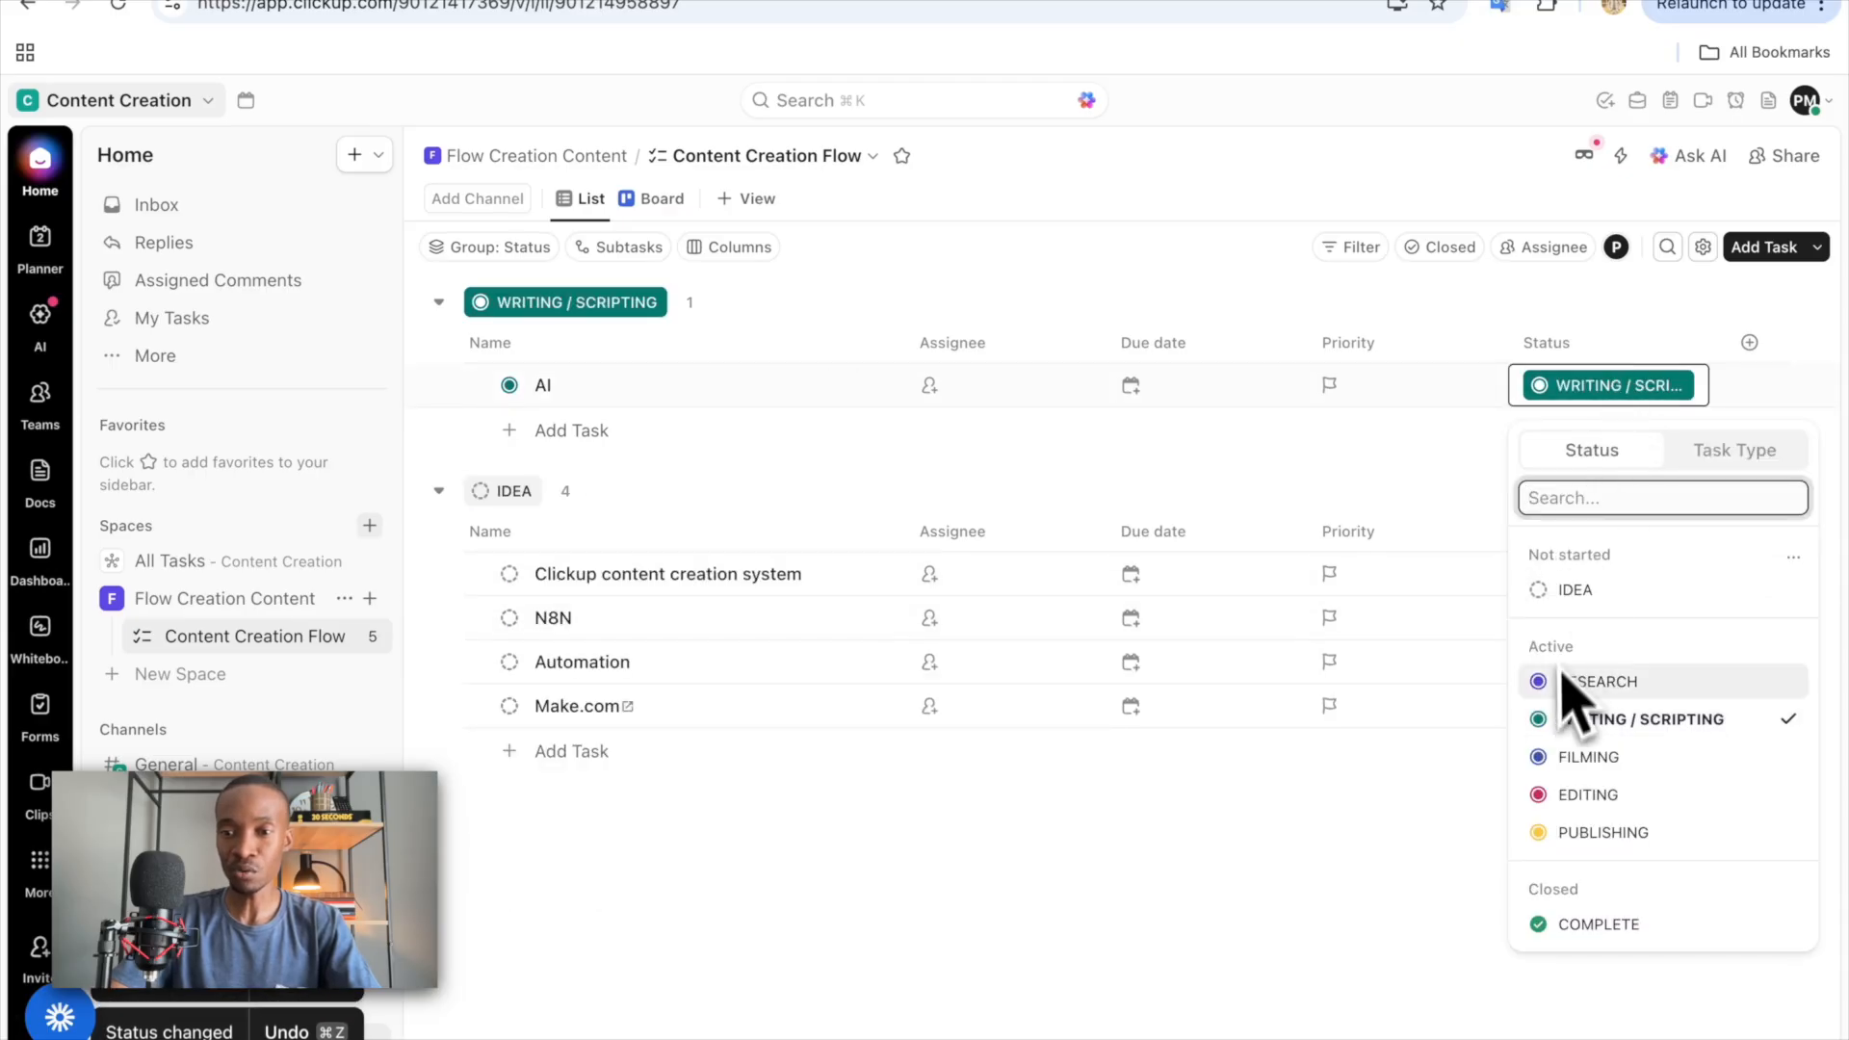
click(1584, 589)
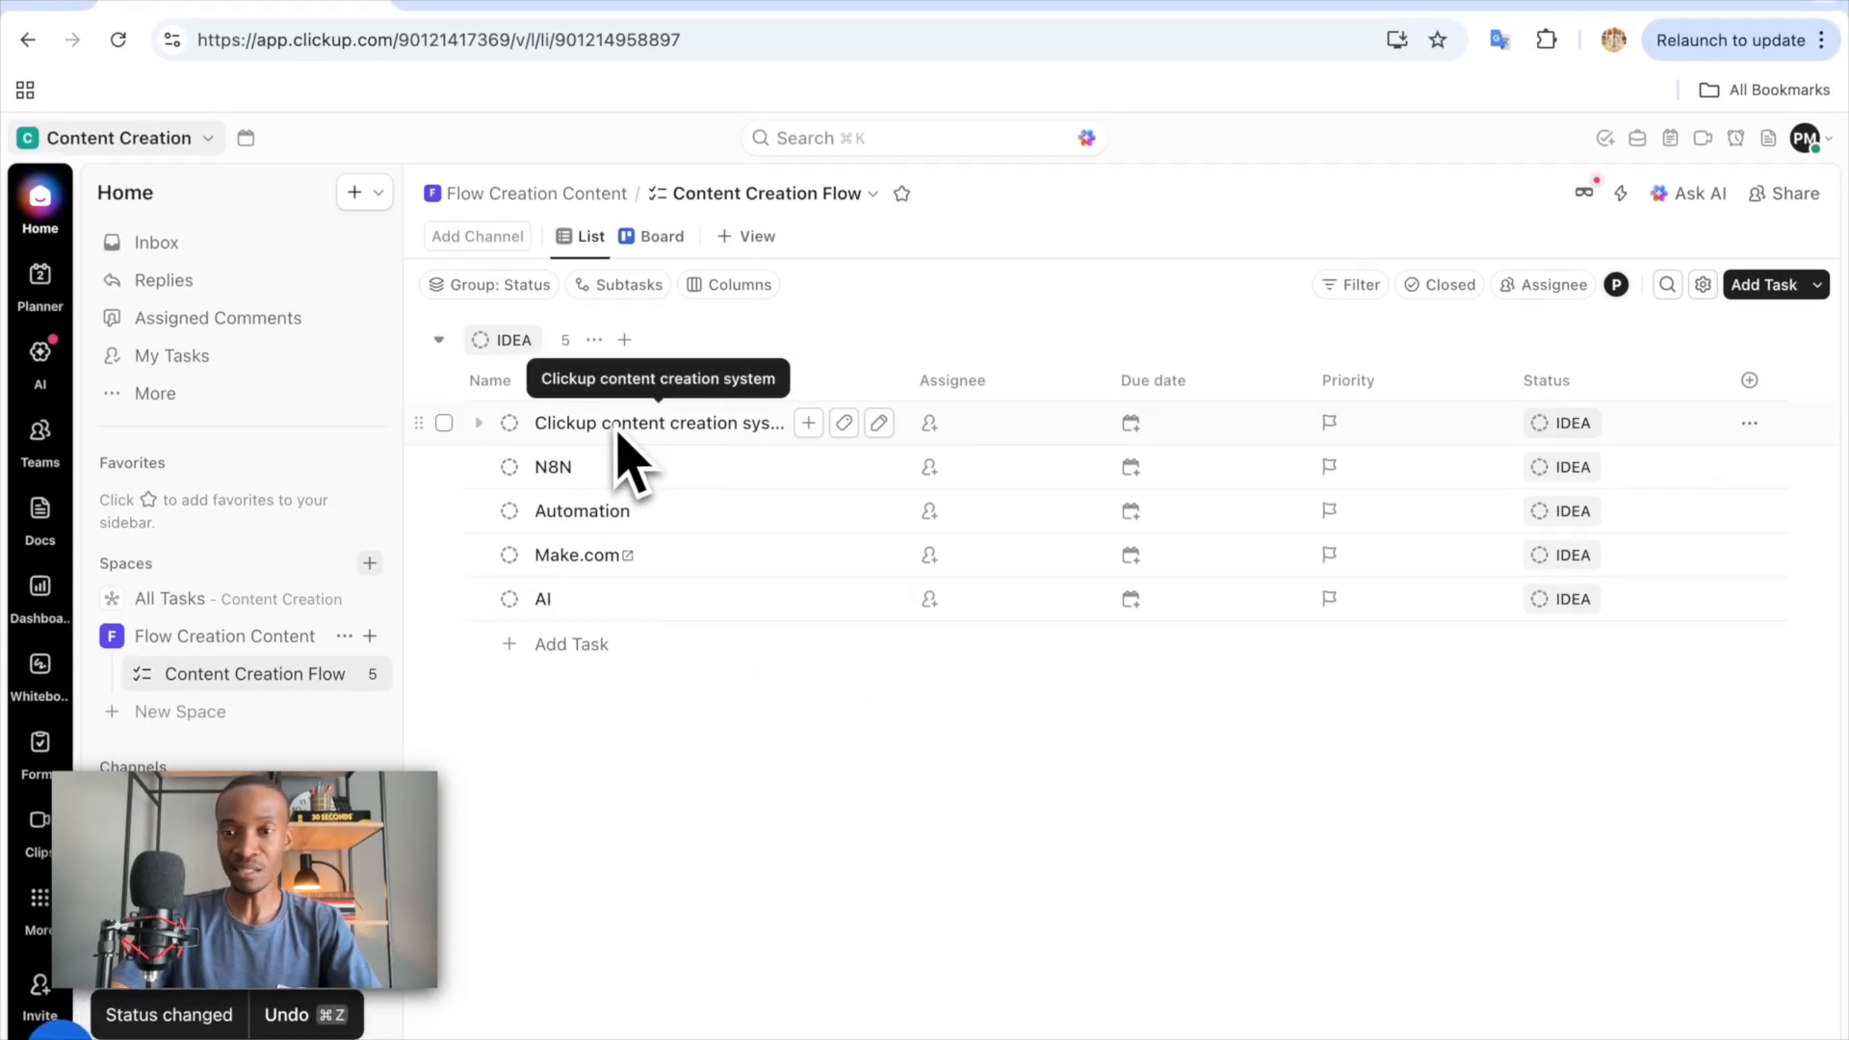
- In Board view, move the Clickup content creation system card to RESEARCH and then on to WRITING / SCRIPTING
click(661, 237)
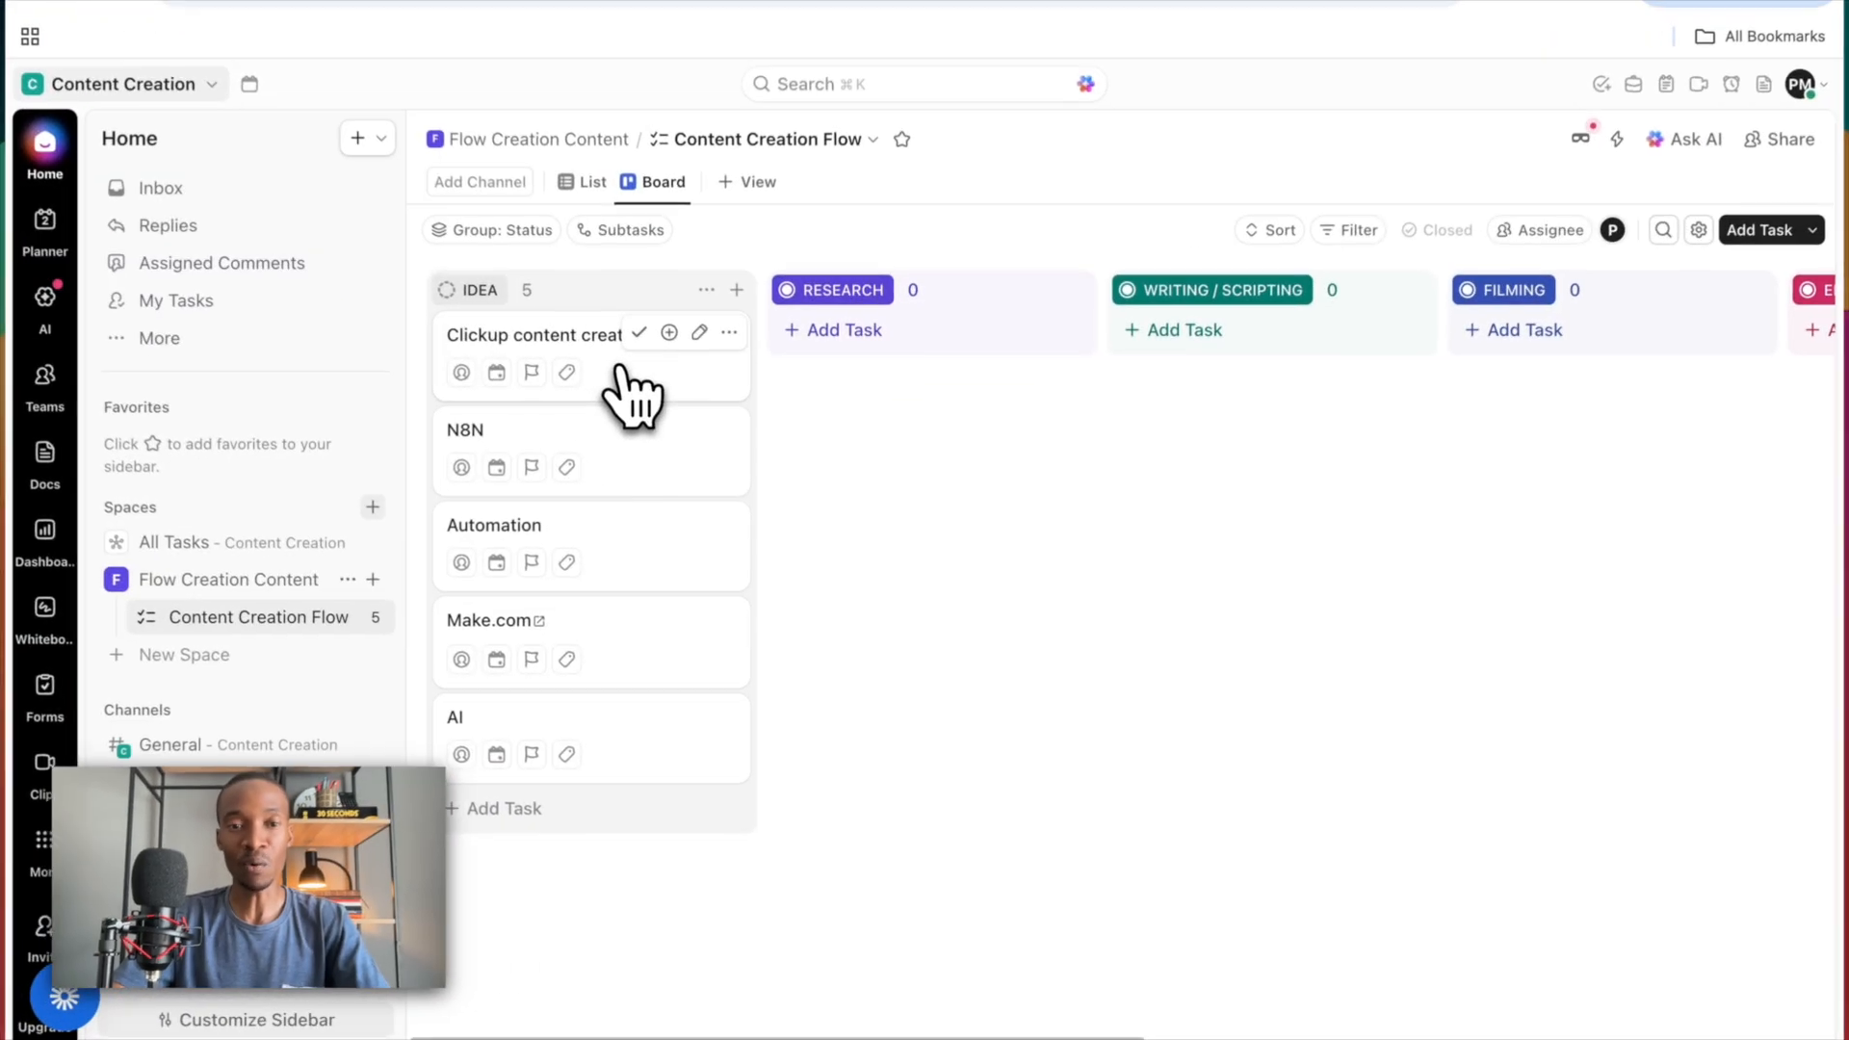
drag(661, 440, 849, 441)
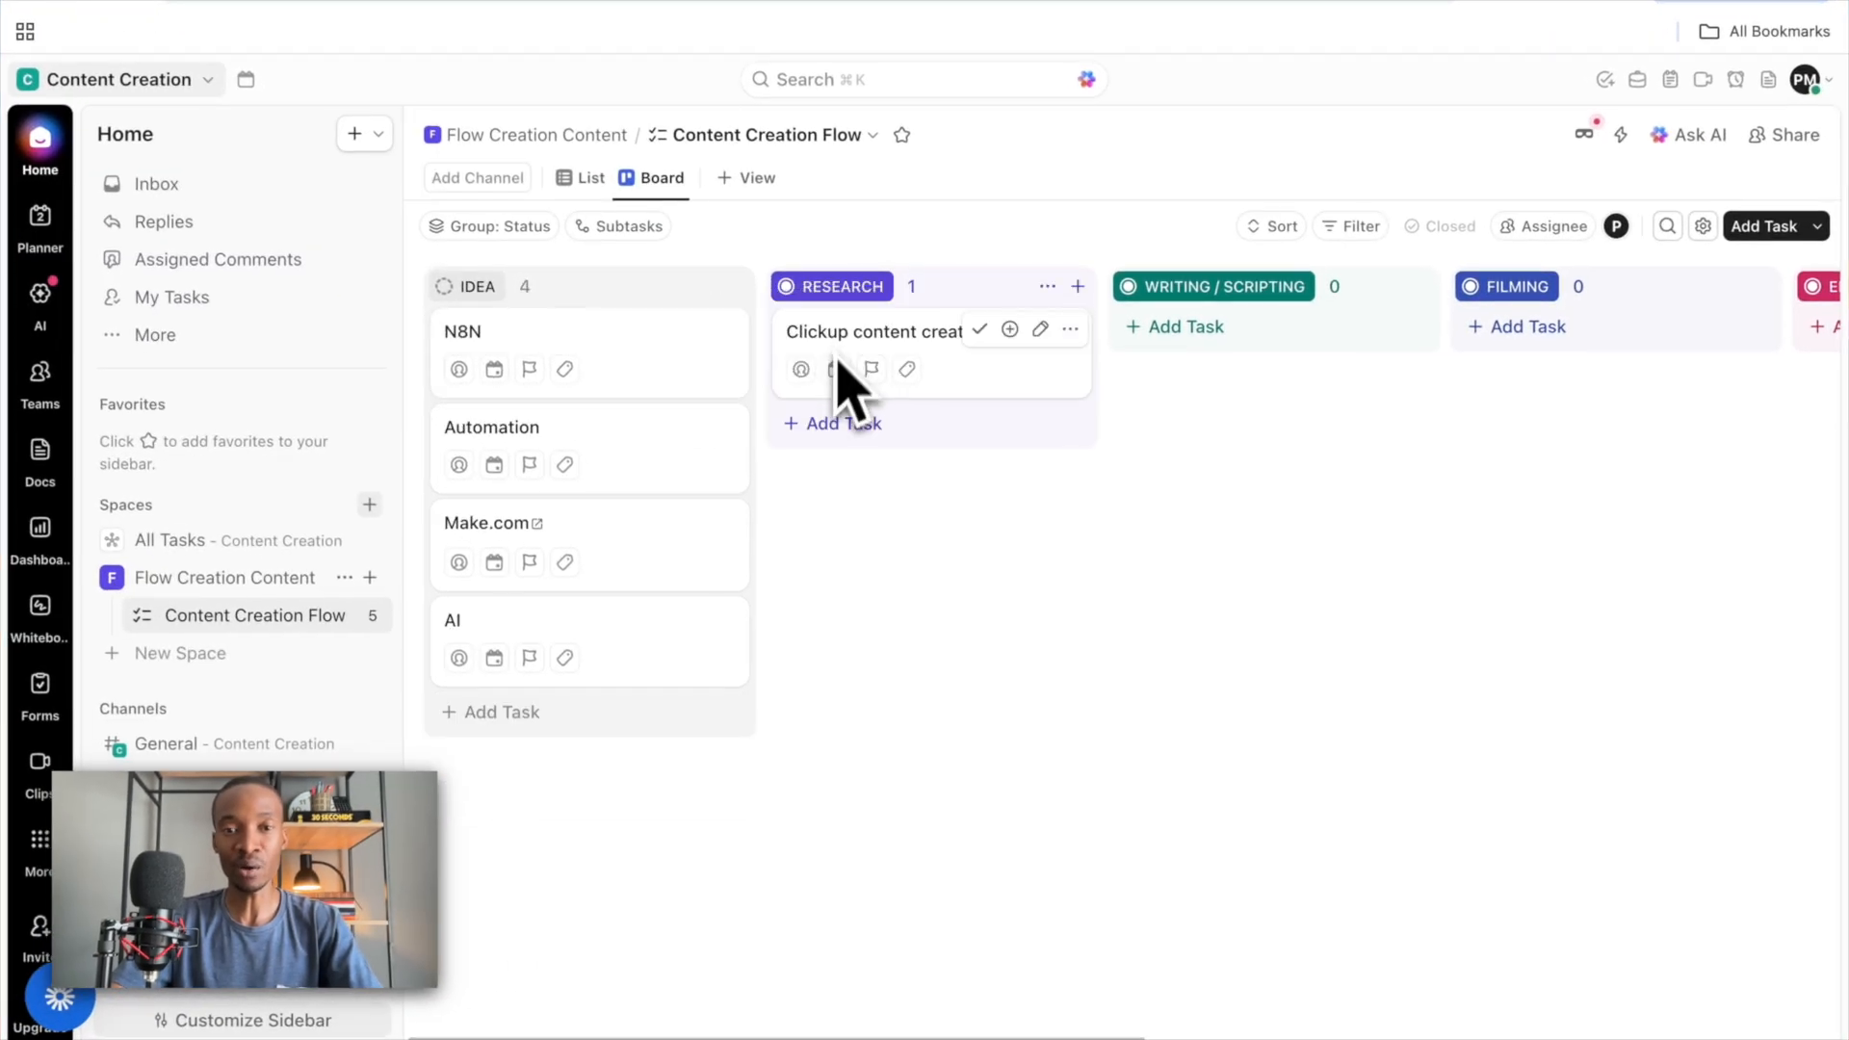
scroll(1122, 653, right, 2)
scroll(1122, 653, left, 2)
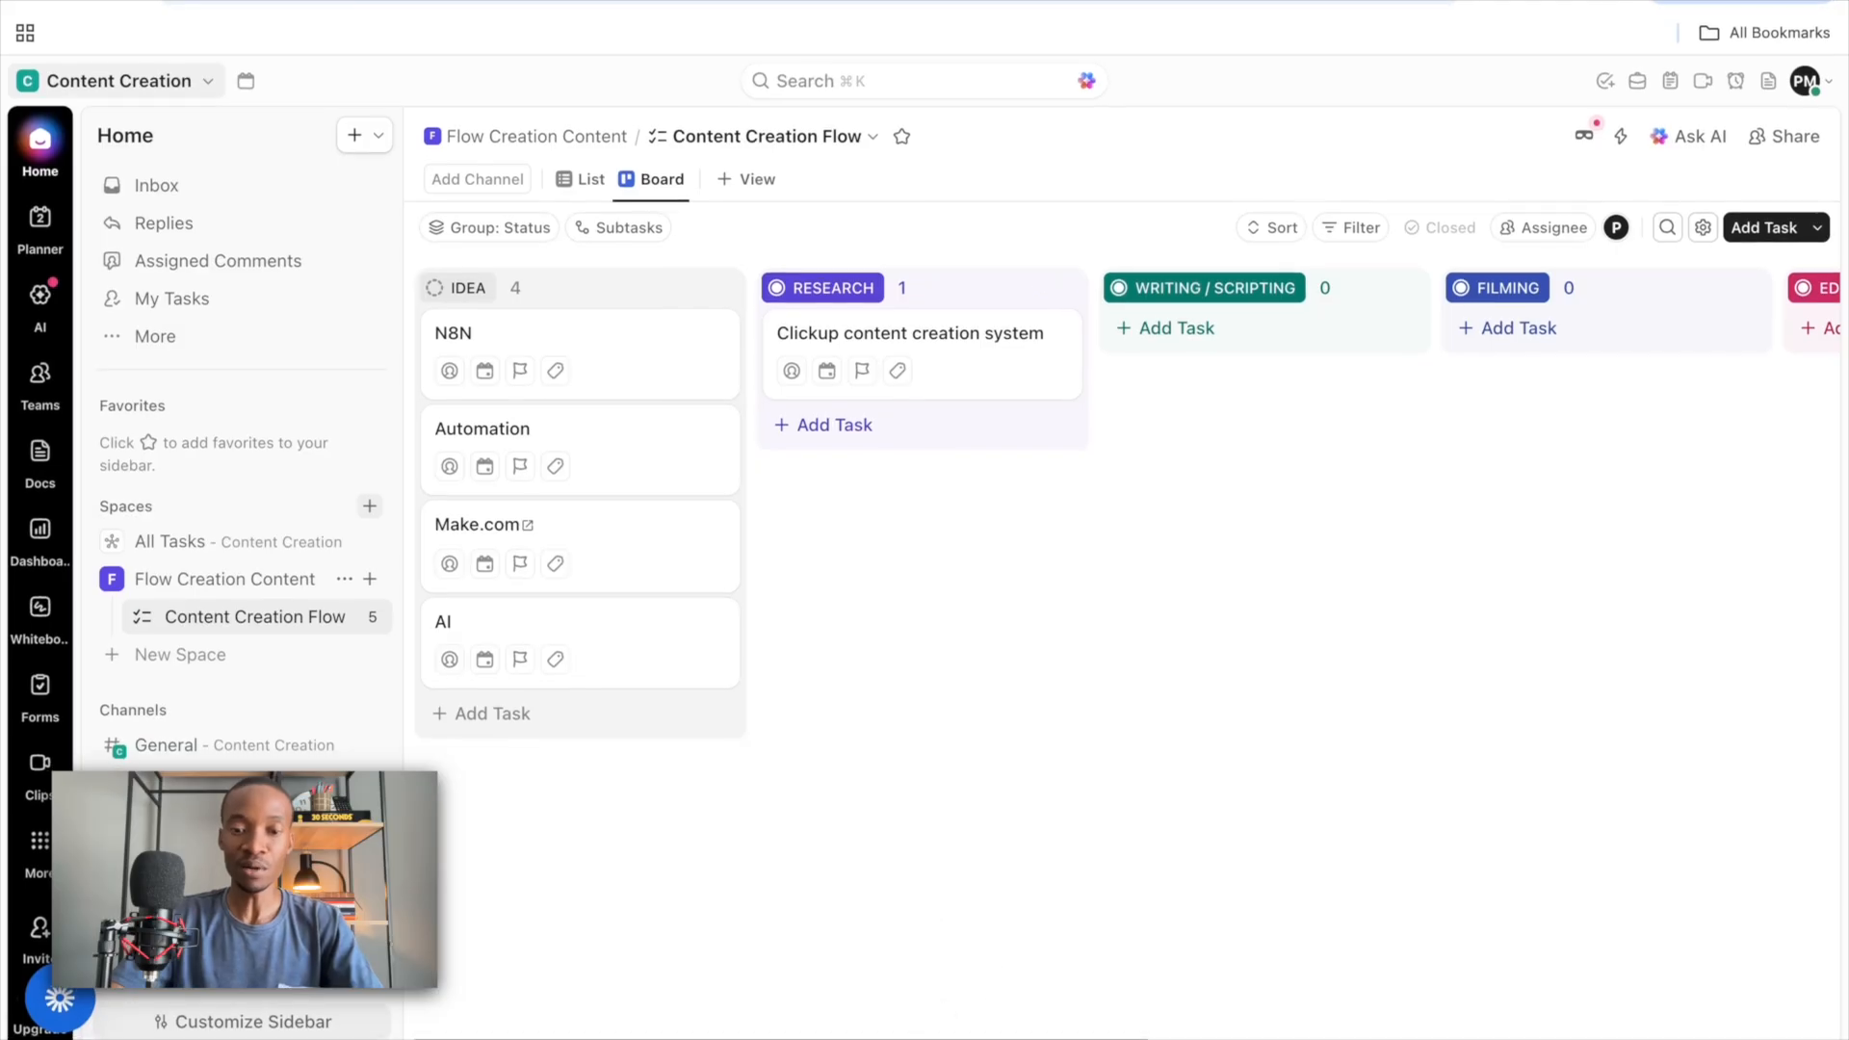
scroll(992, 983, right, 3)
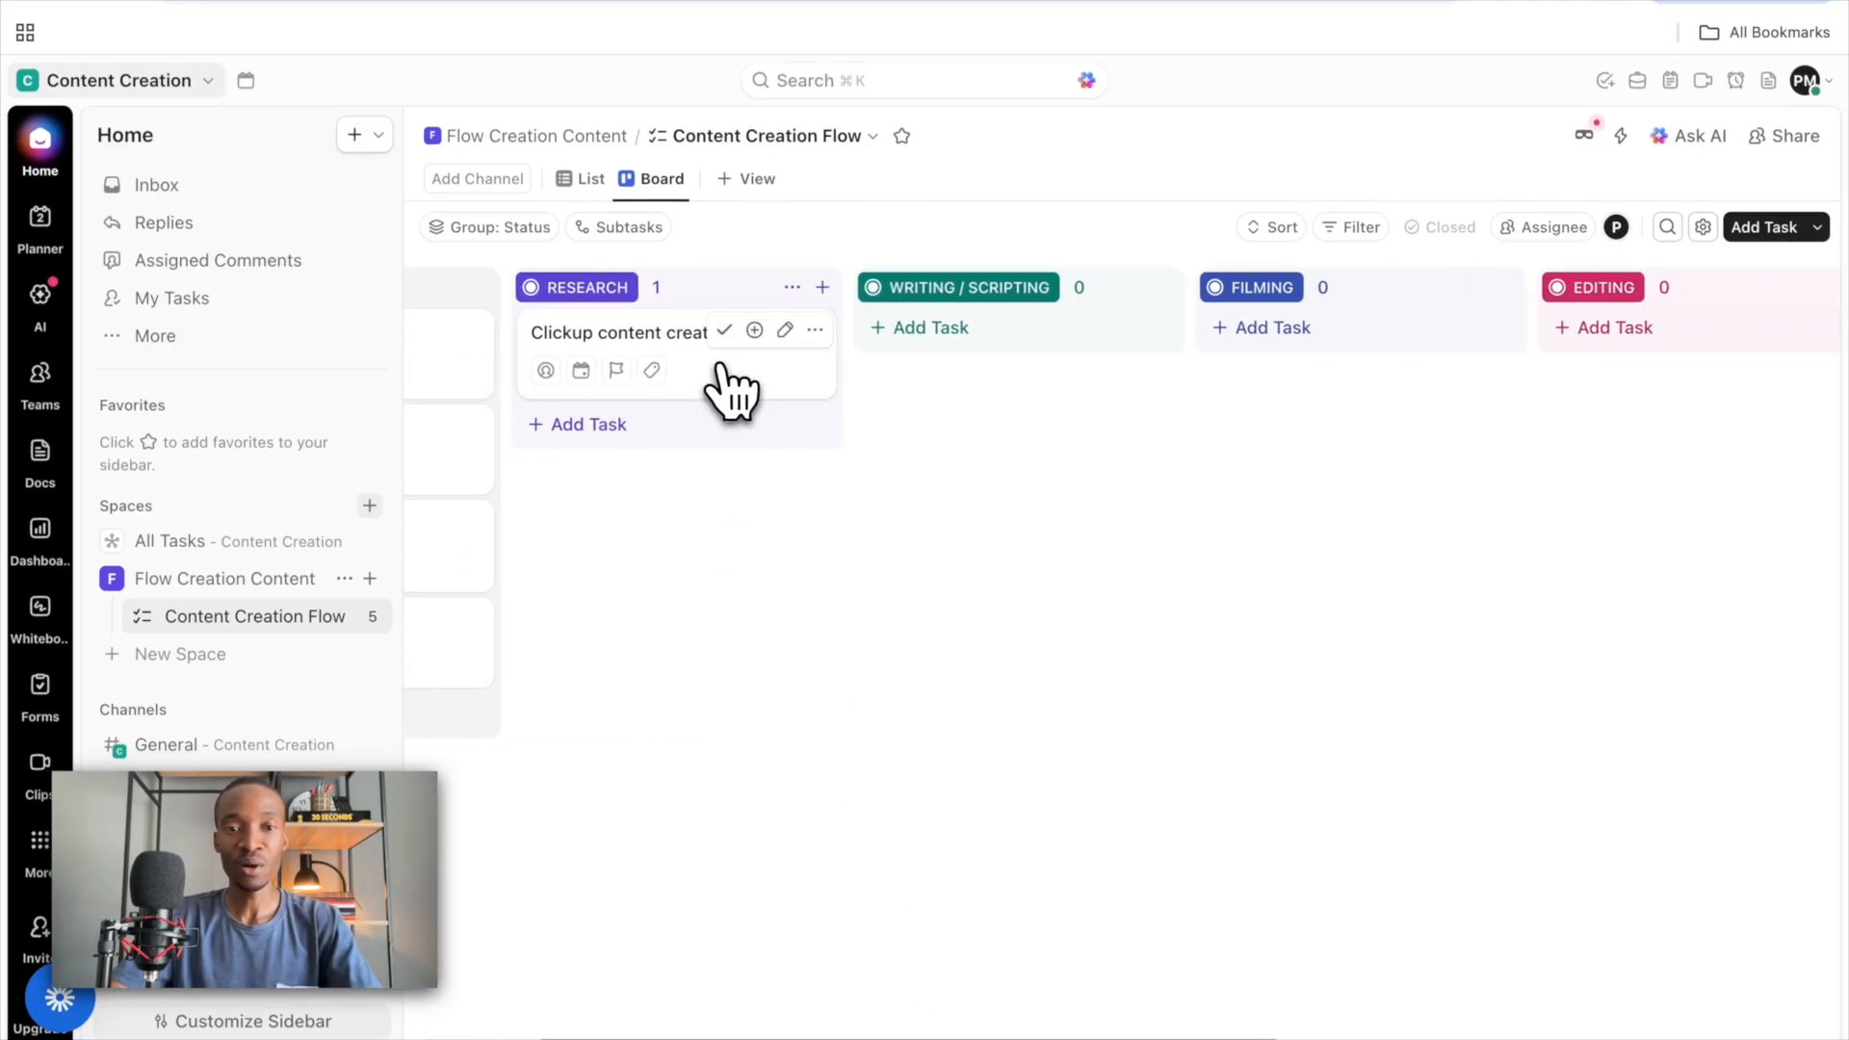
drag(735, 382, 1001, 385)
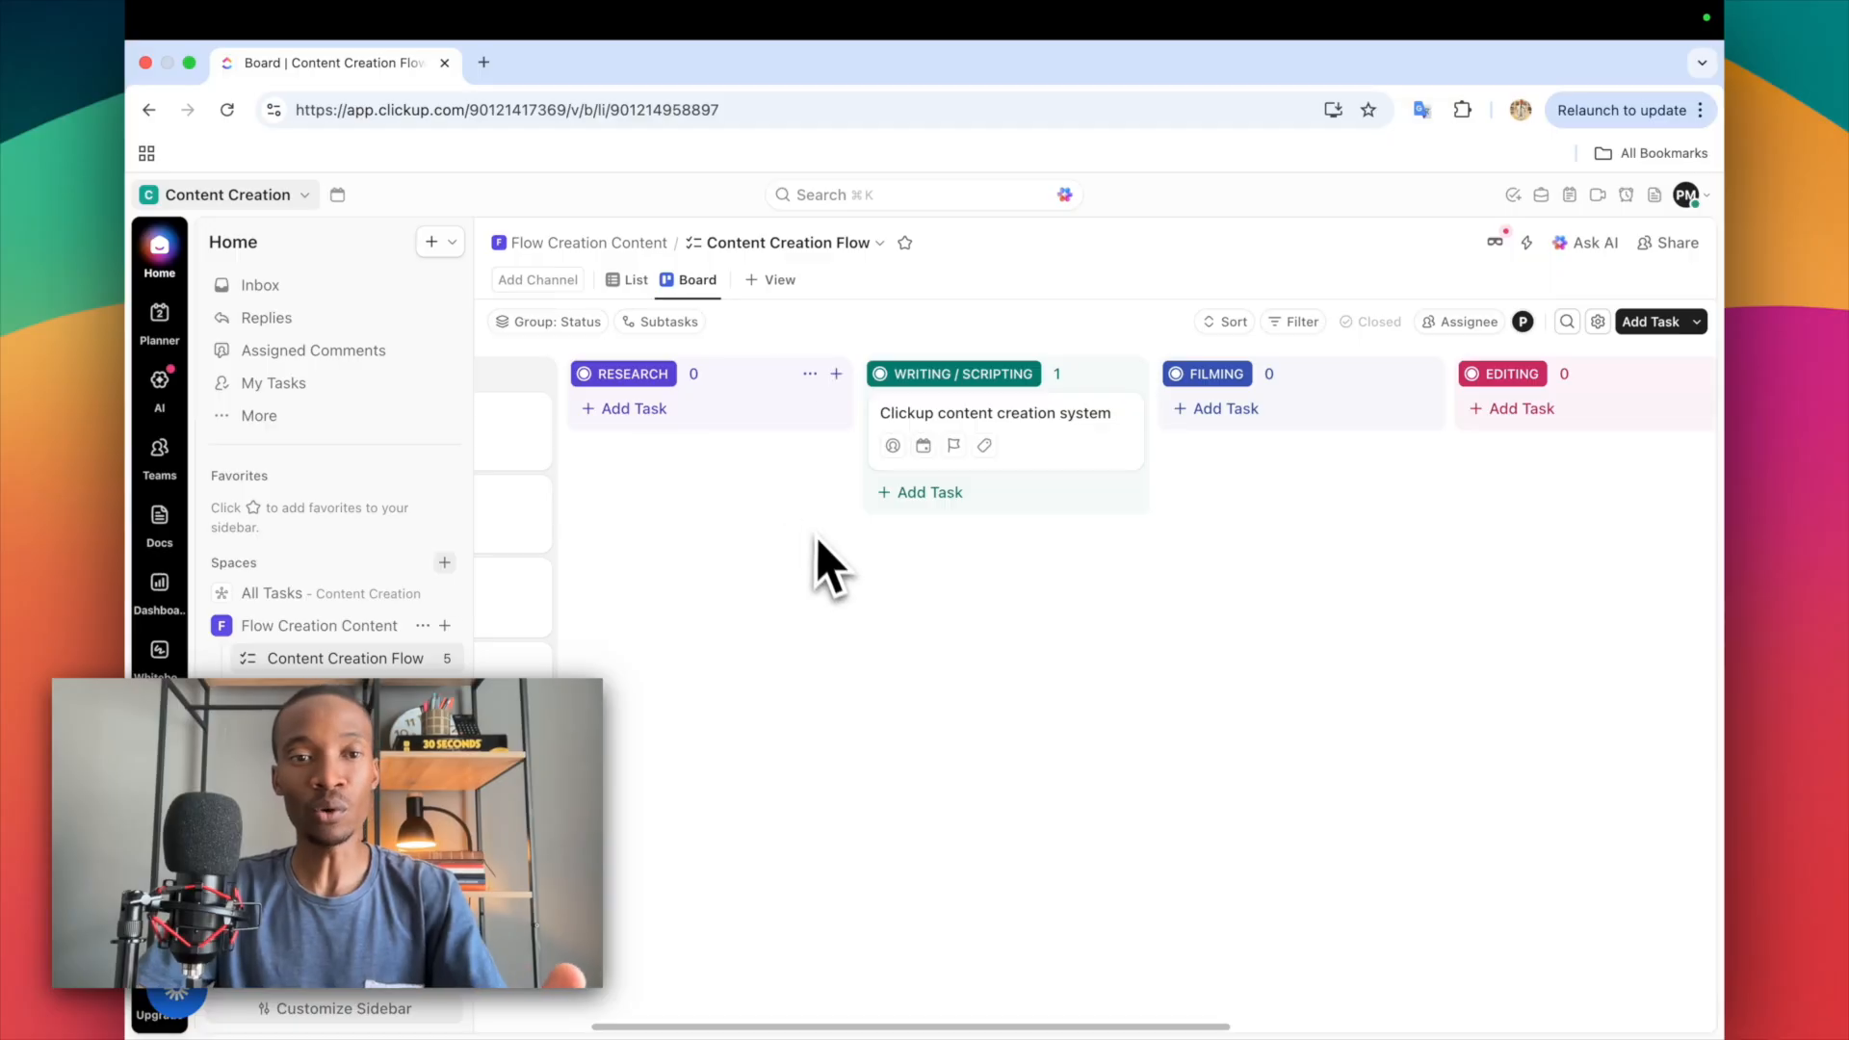
- Add a Dashboard view to the Content Creation Flow list using the Simple Dashboard template
click(775, 285)
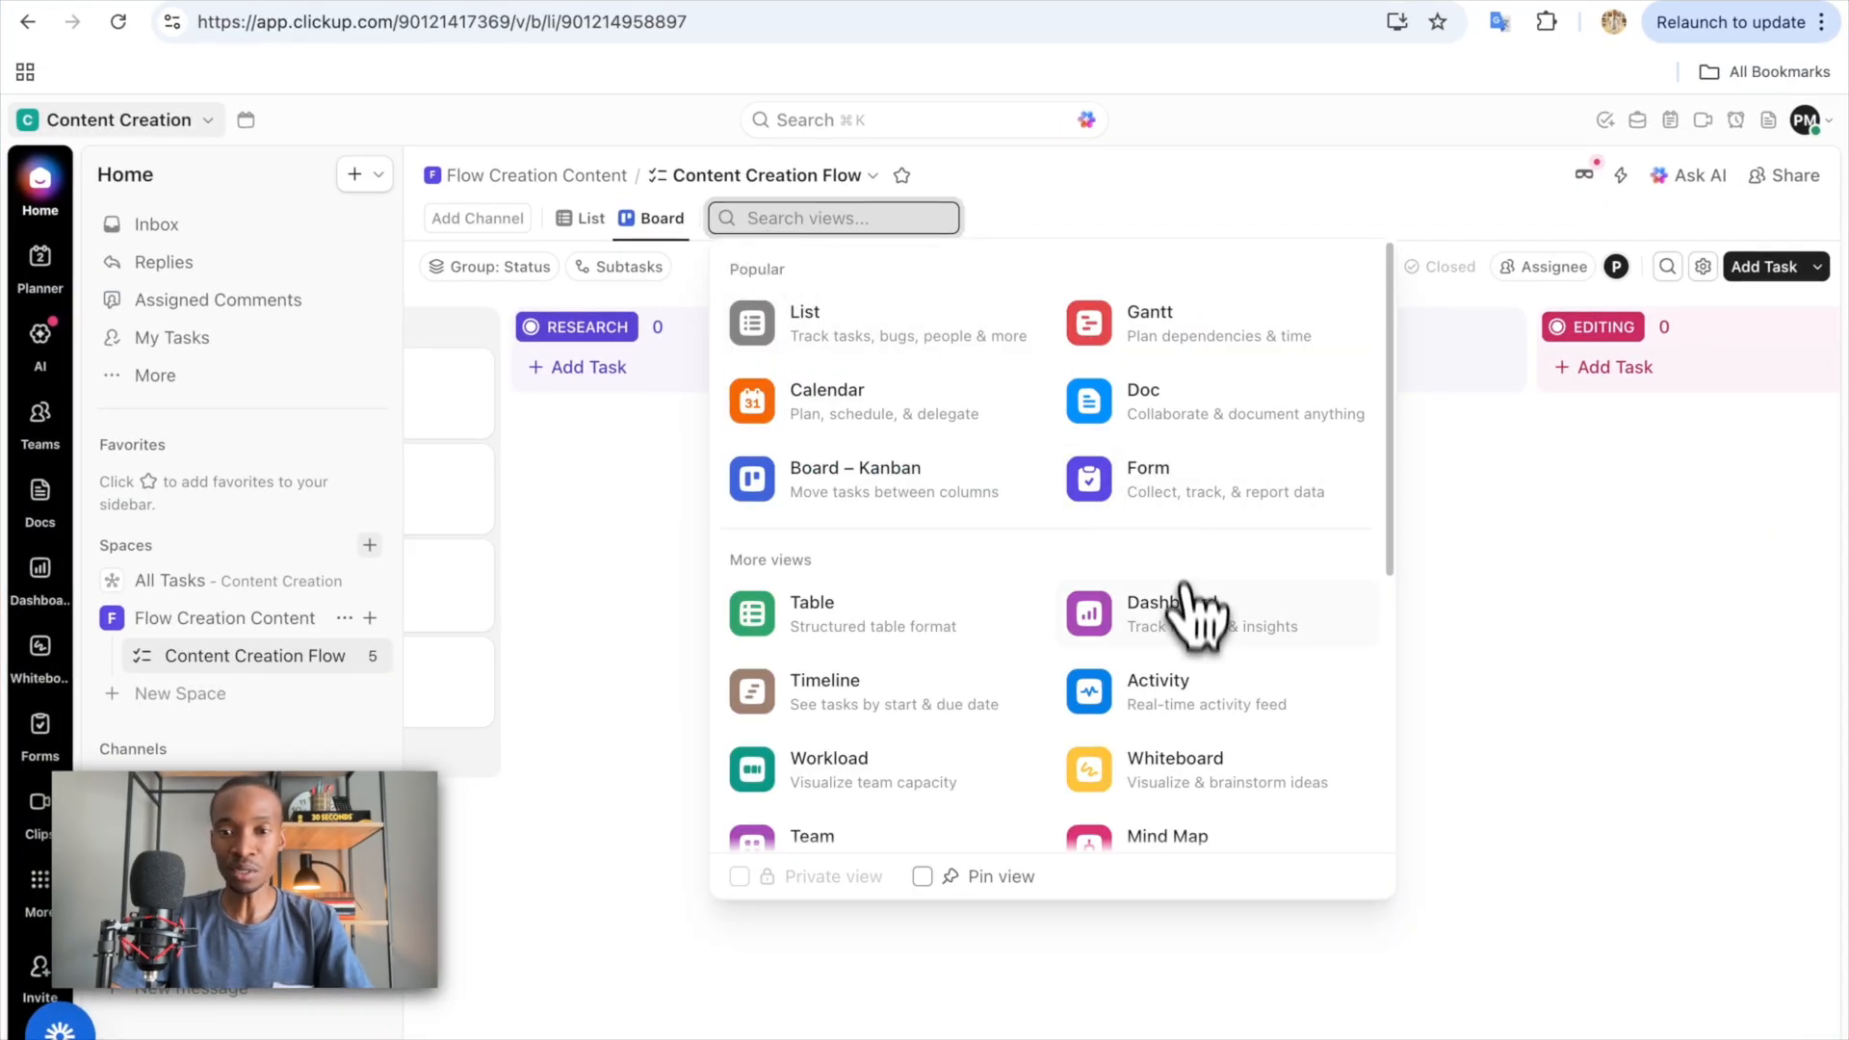
click(1172, 616)
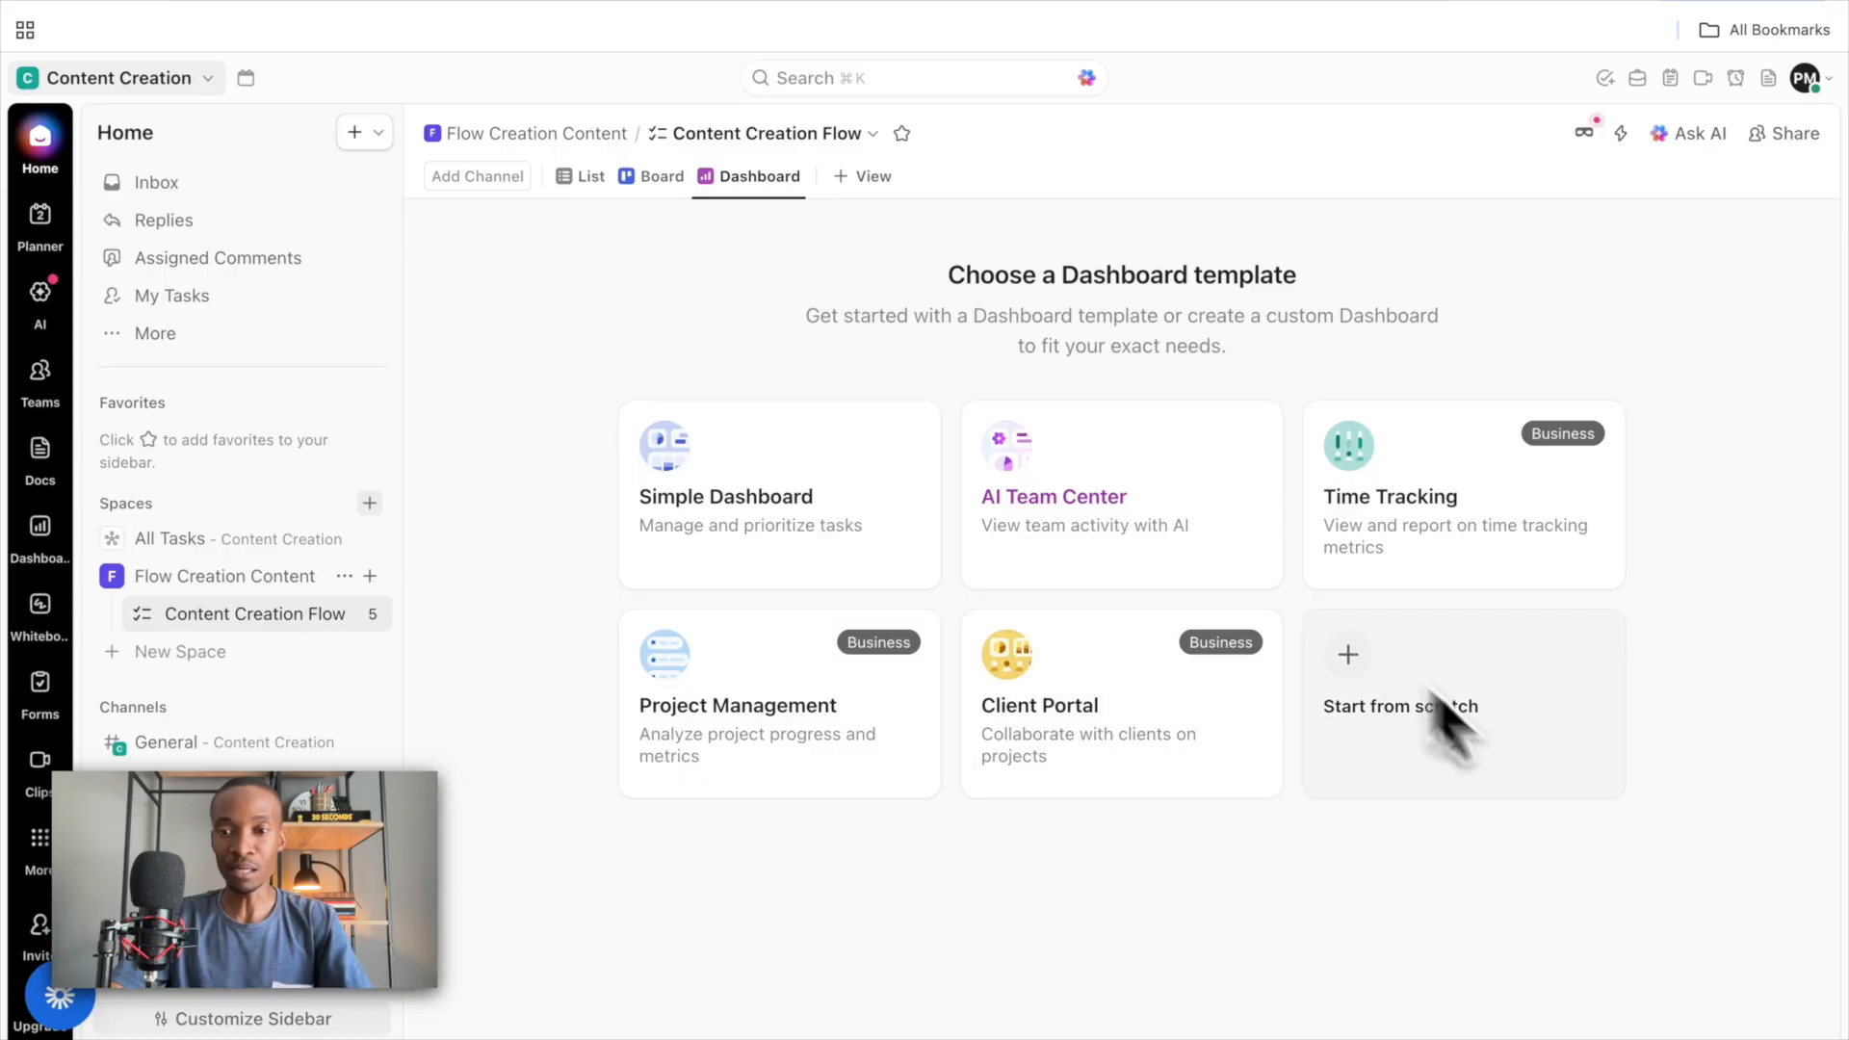
click(759, 510)
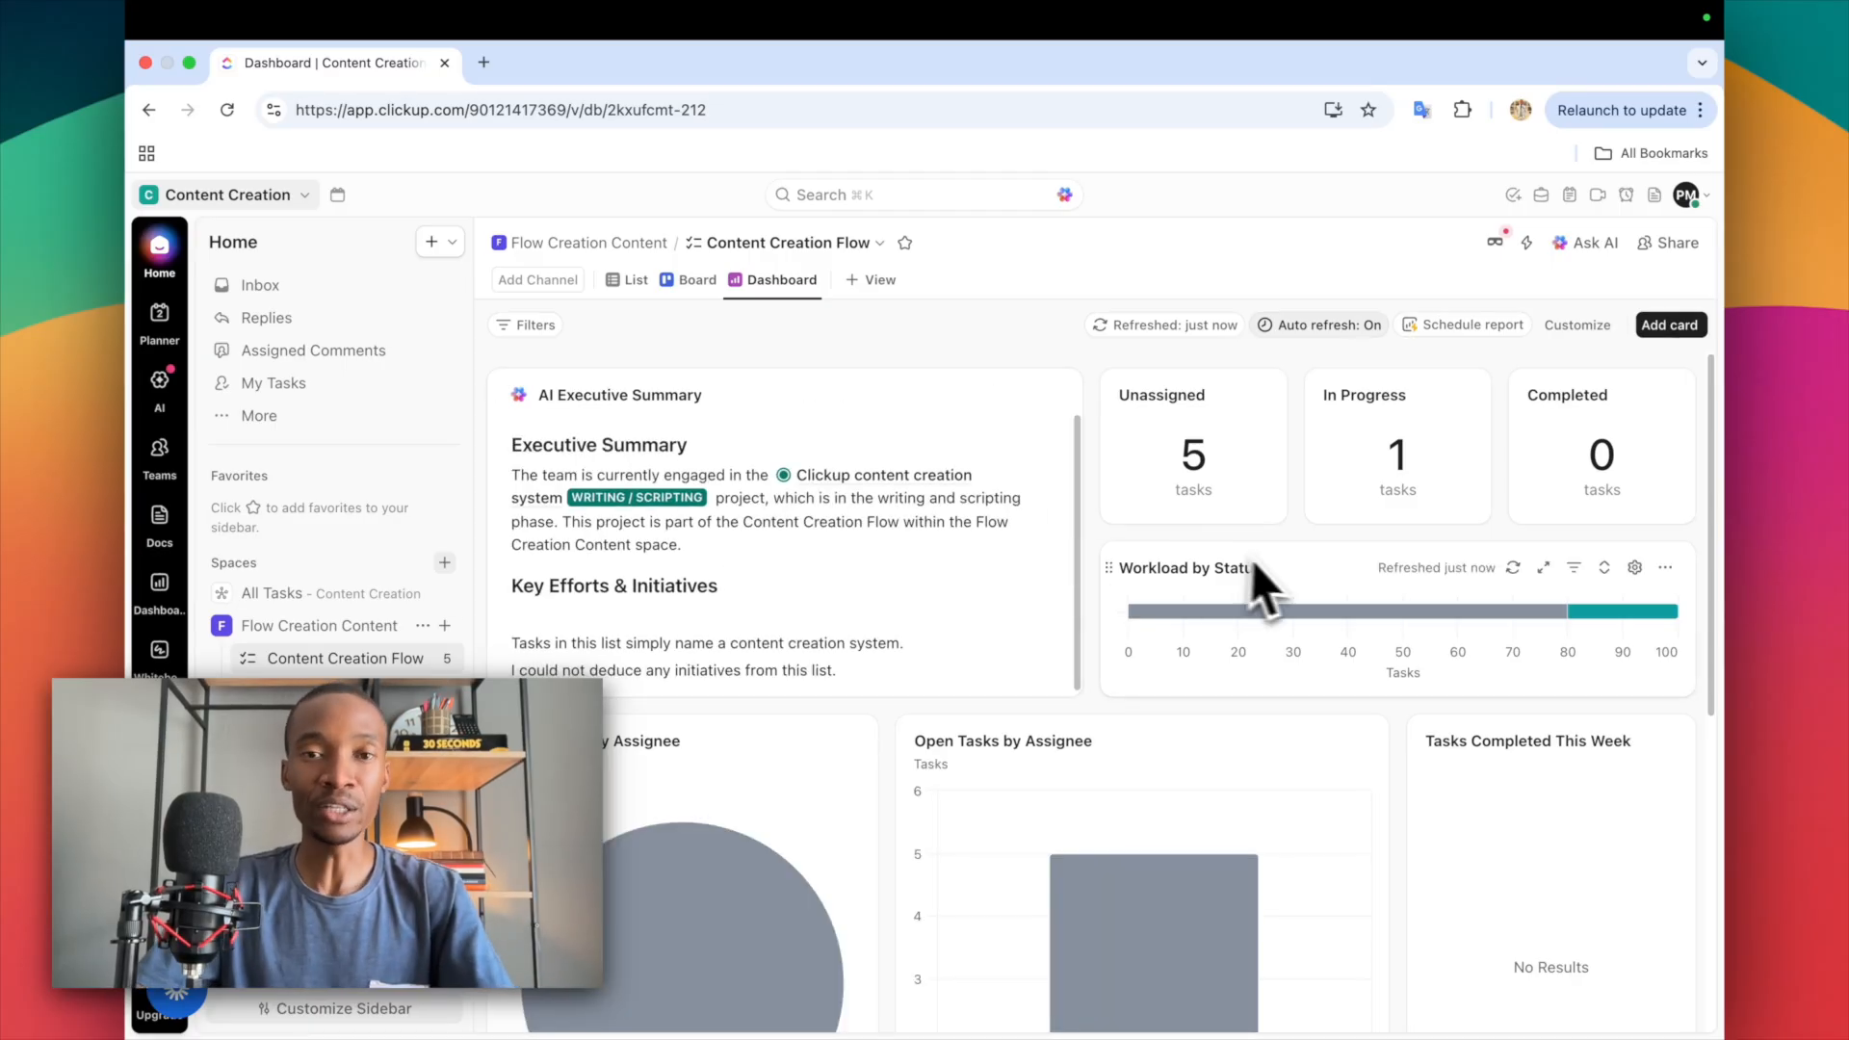
- Examine the dashboard's AI Executive Summary, task count cards, Workload by Status, assignee charts and Latest Activity
scroll(1168, 573, down, 1)
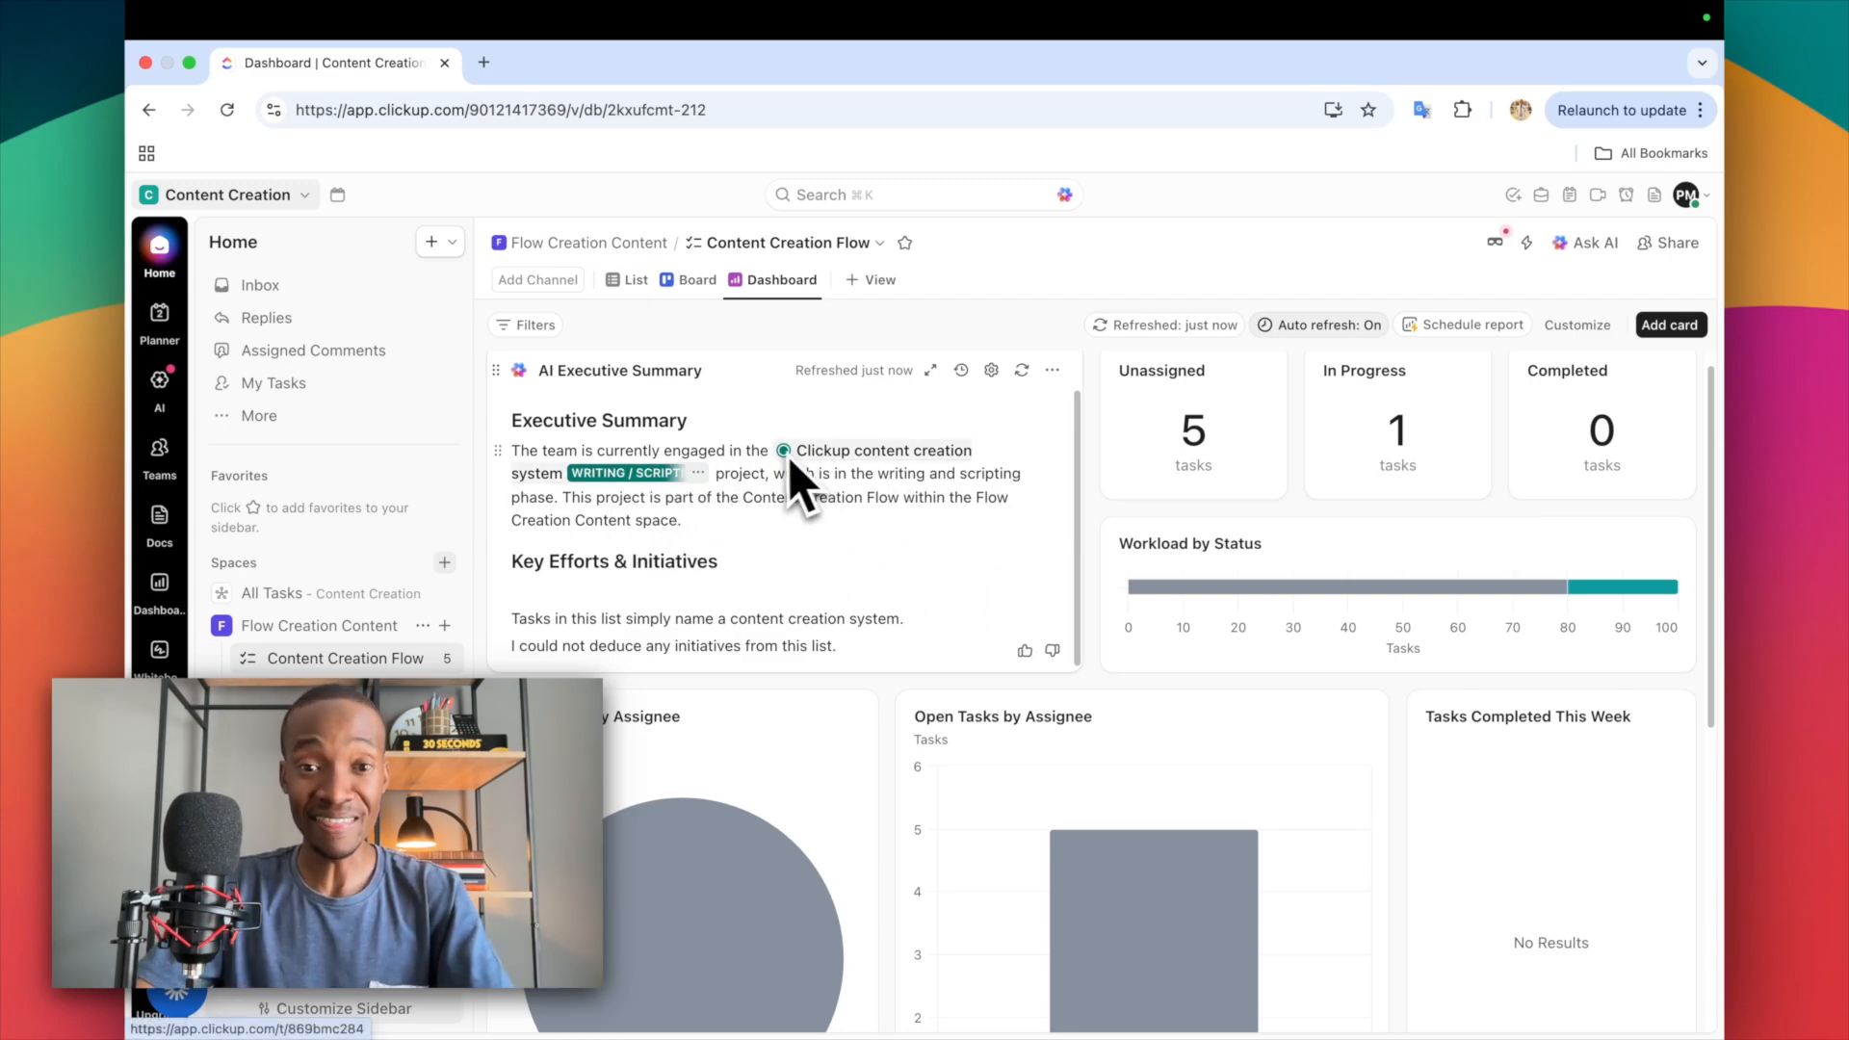
mouse_move(867, 461)
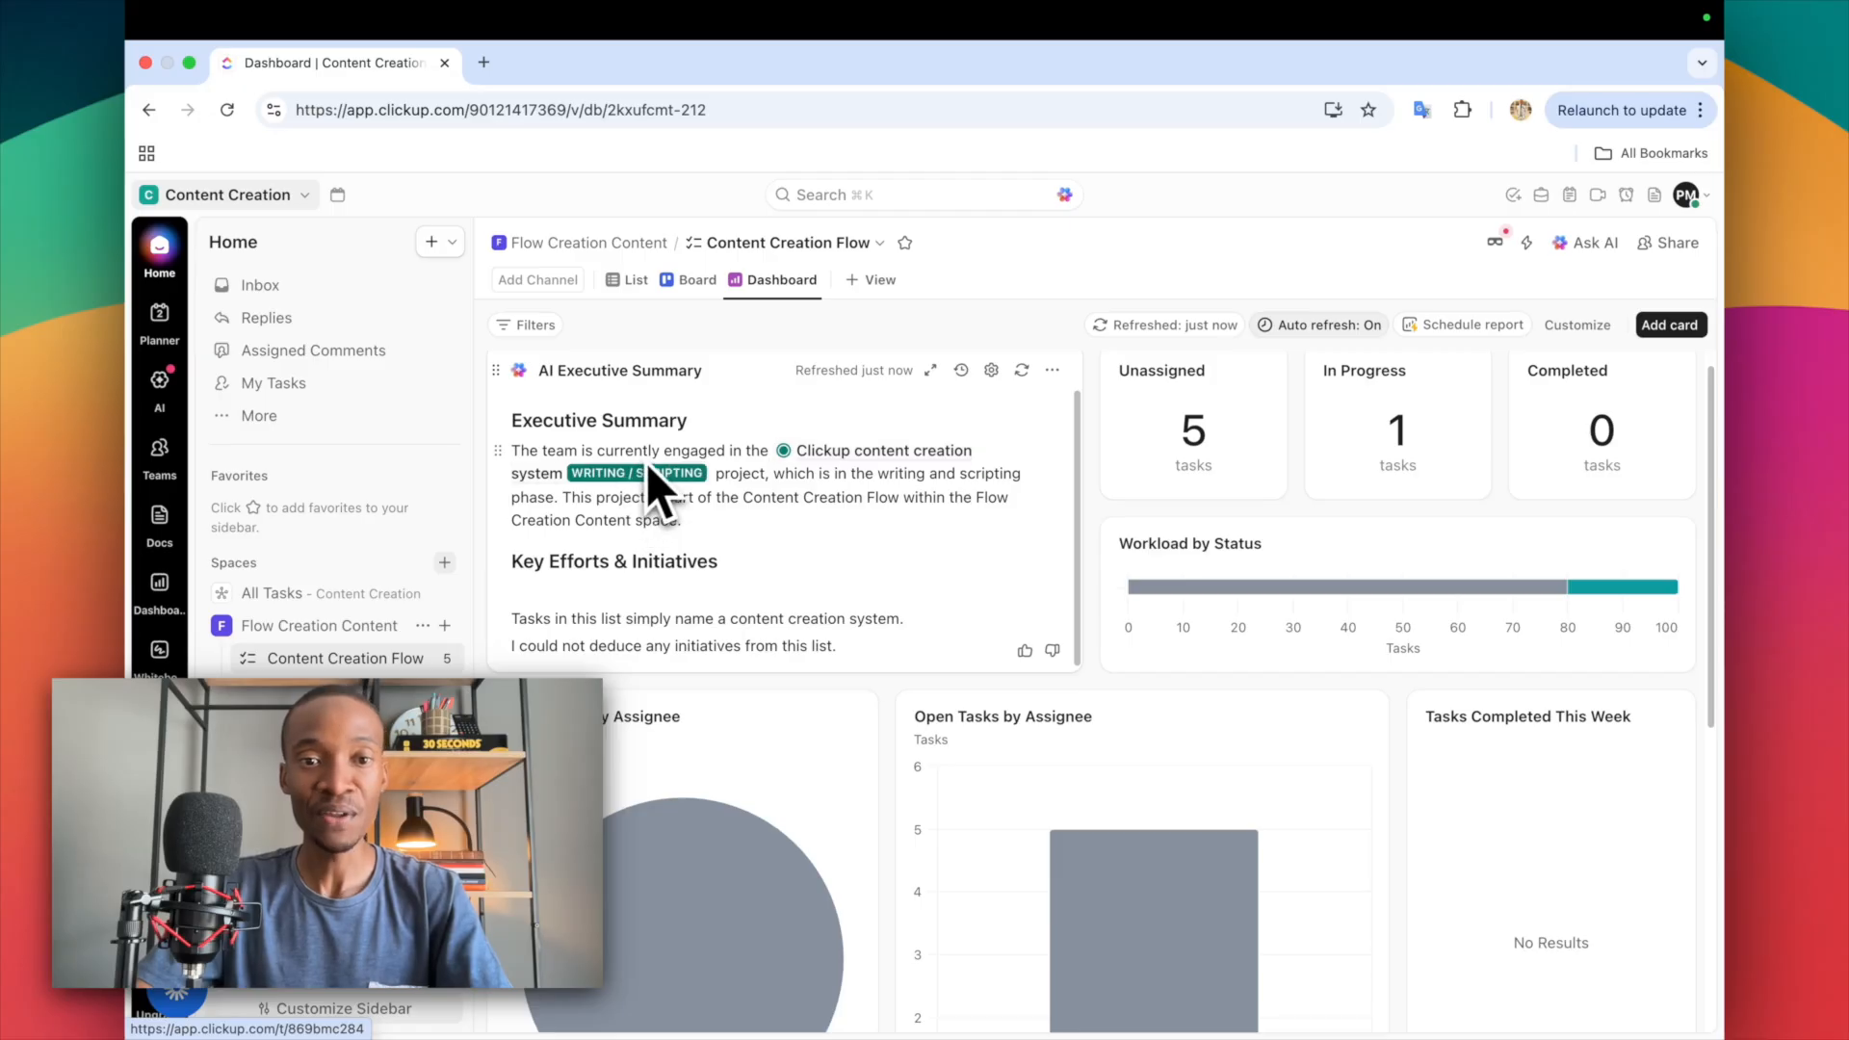
scroll(796, 537, down, 5)
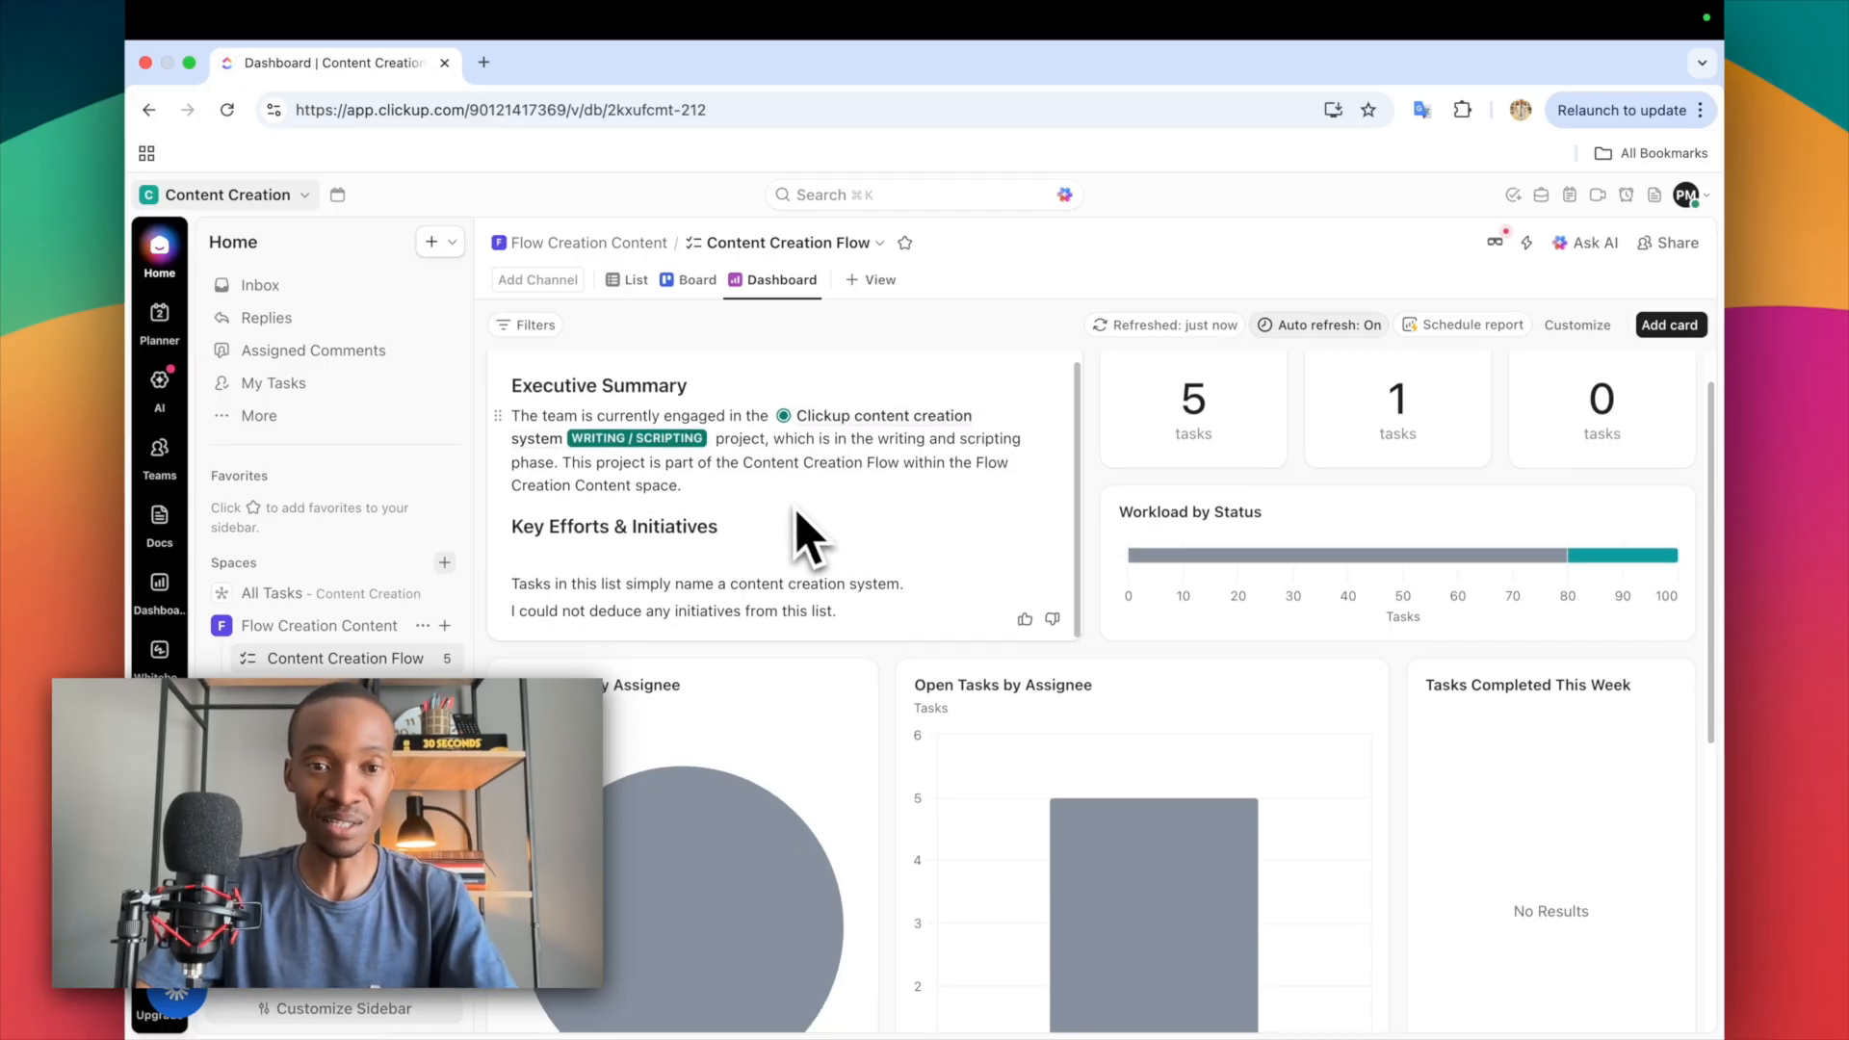
scroll(761, 559, up, 5)
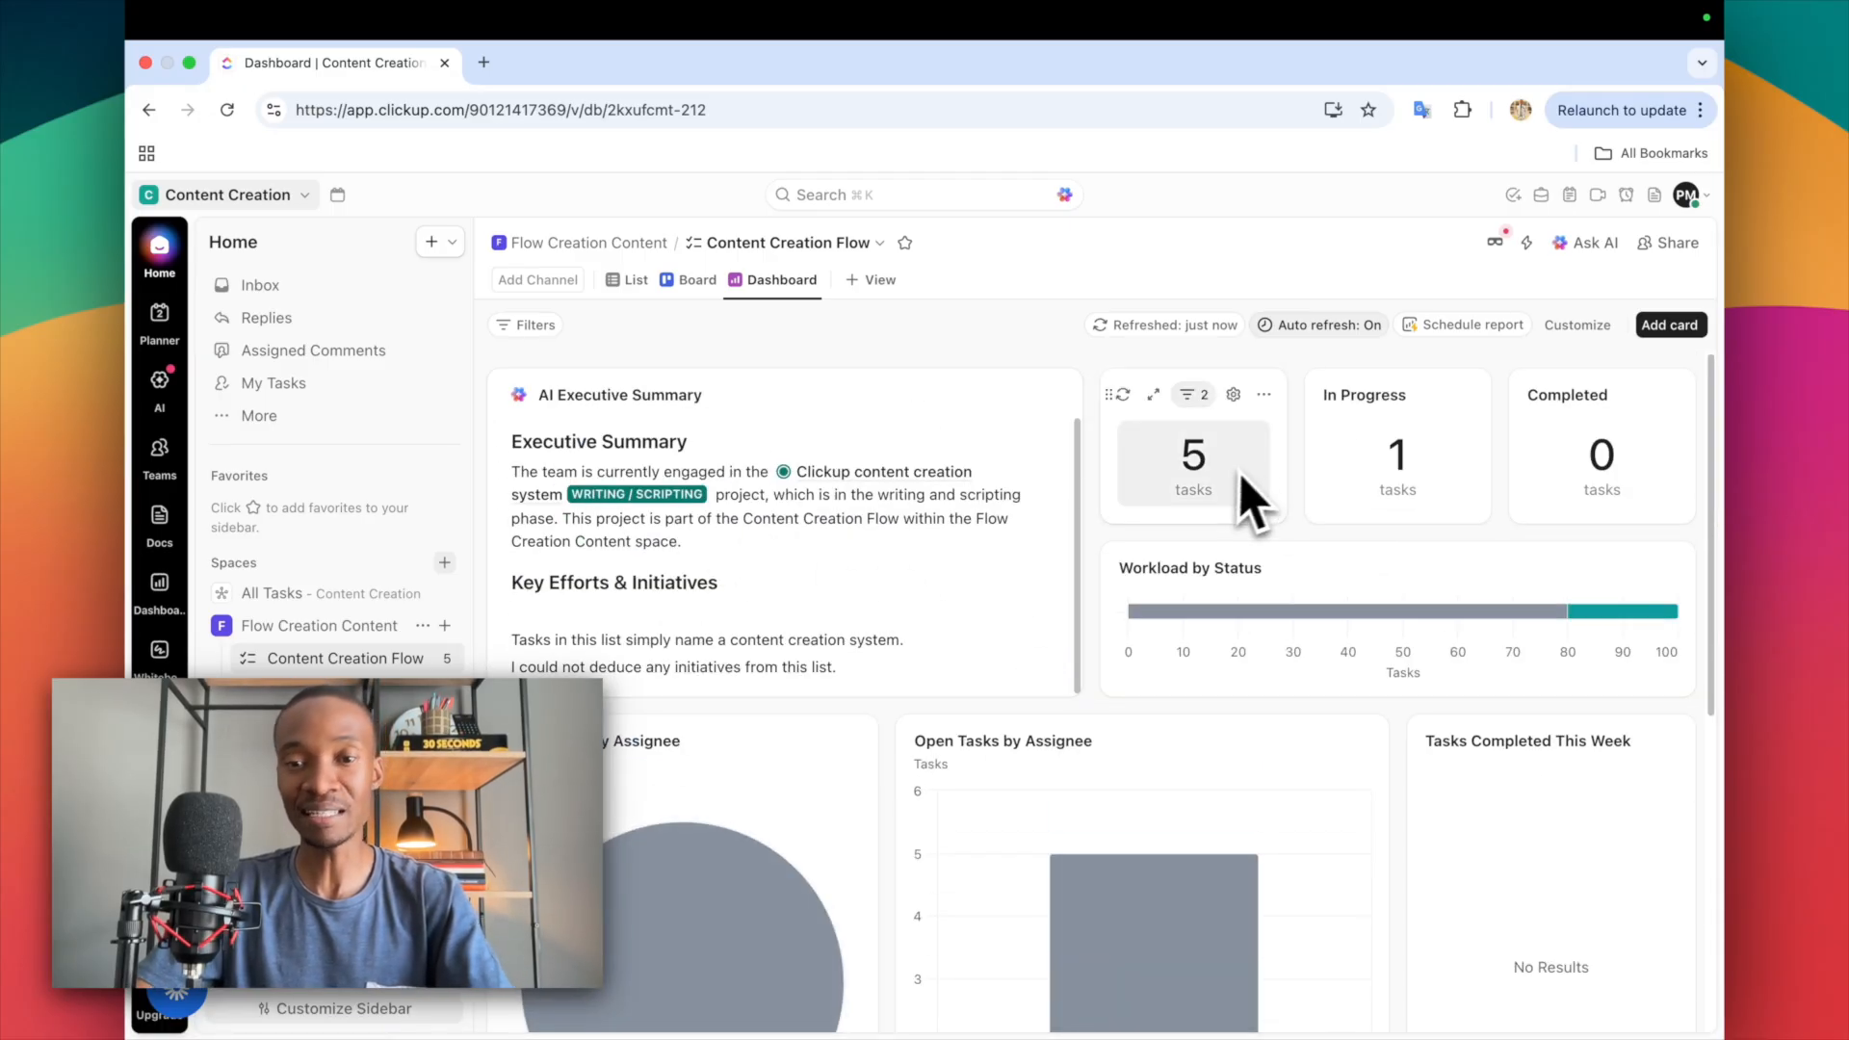
scroll(1435, 520, down, 5)
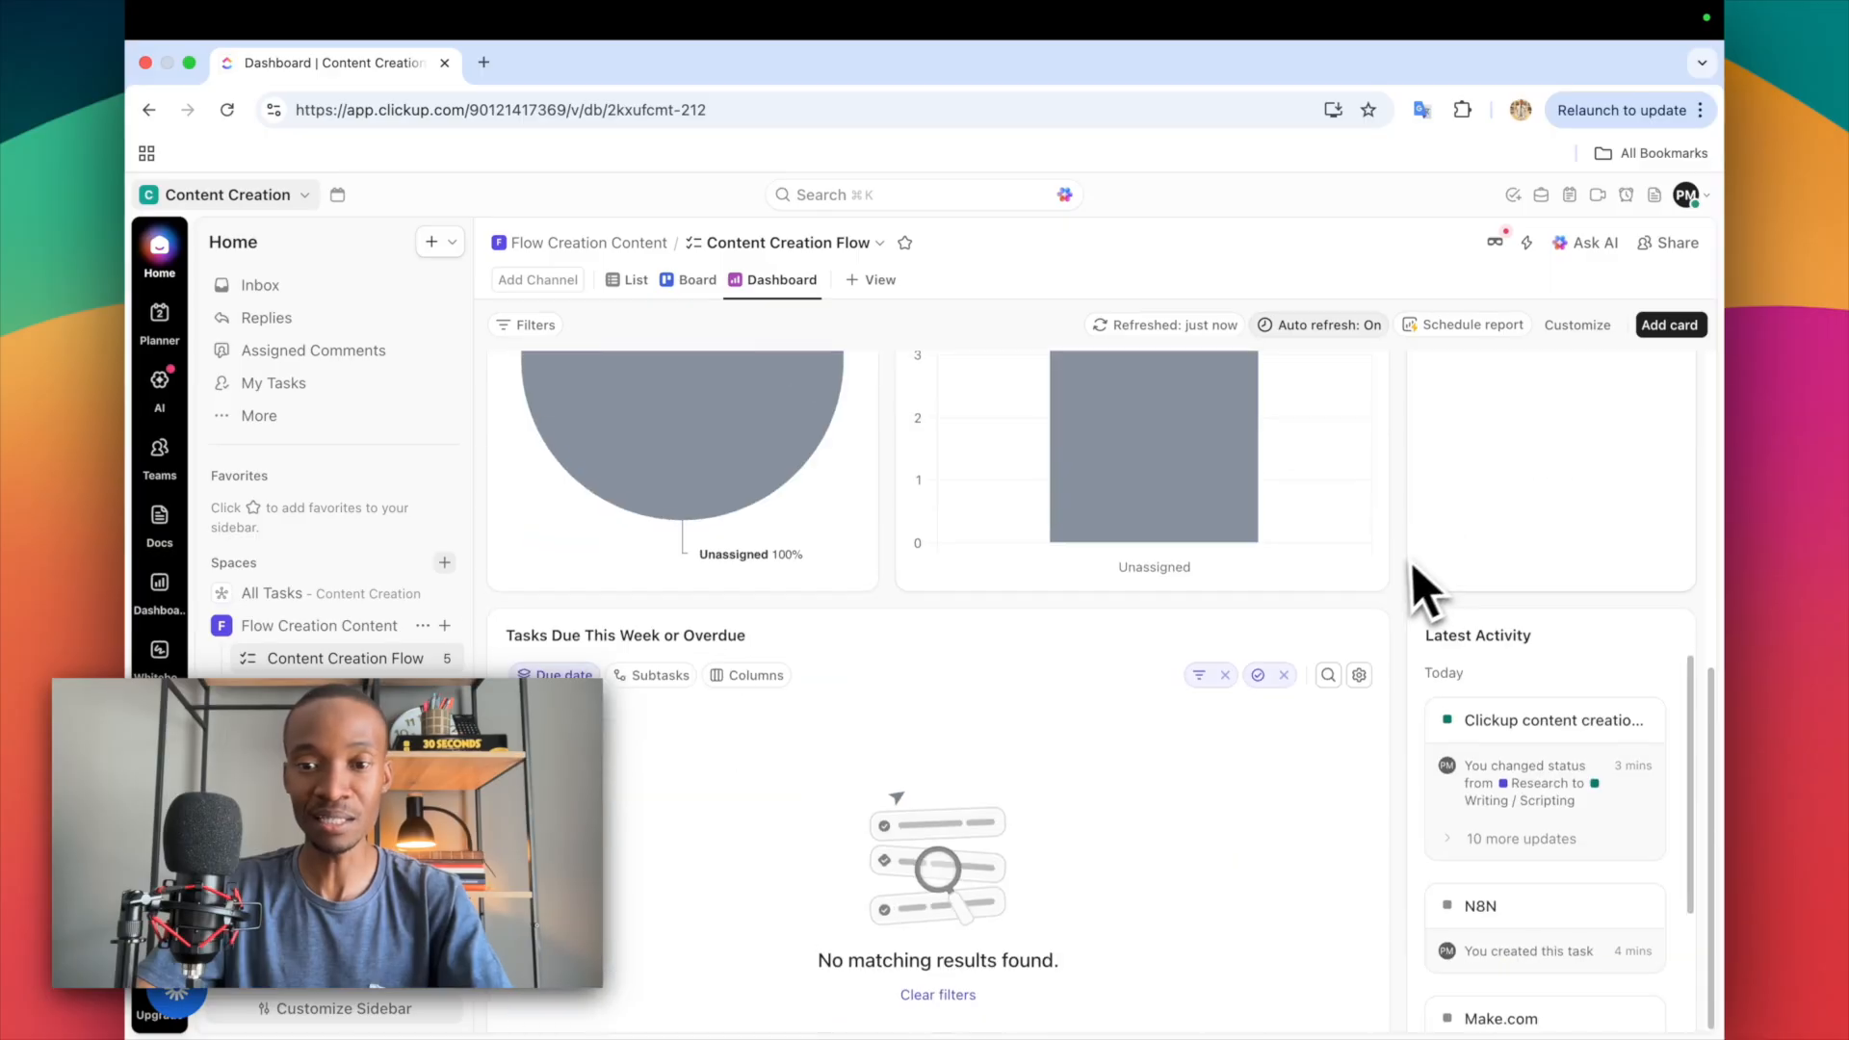
scroll(1184, 577, up, 3)
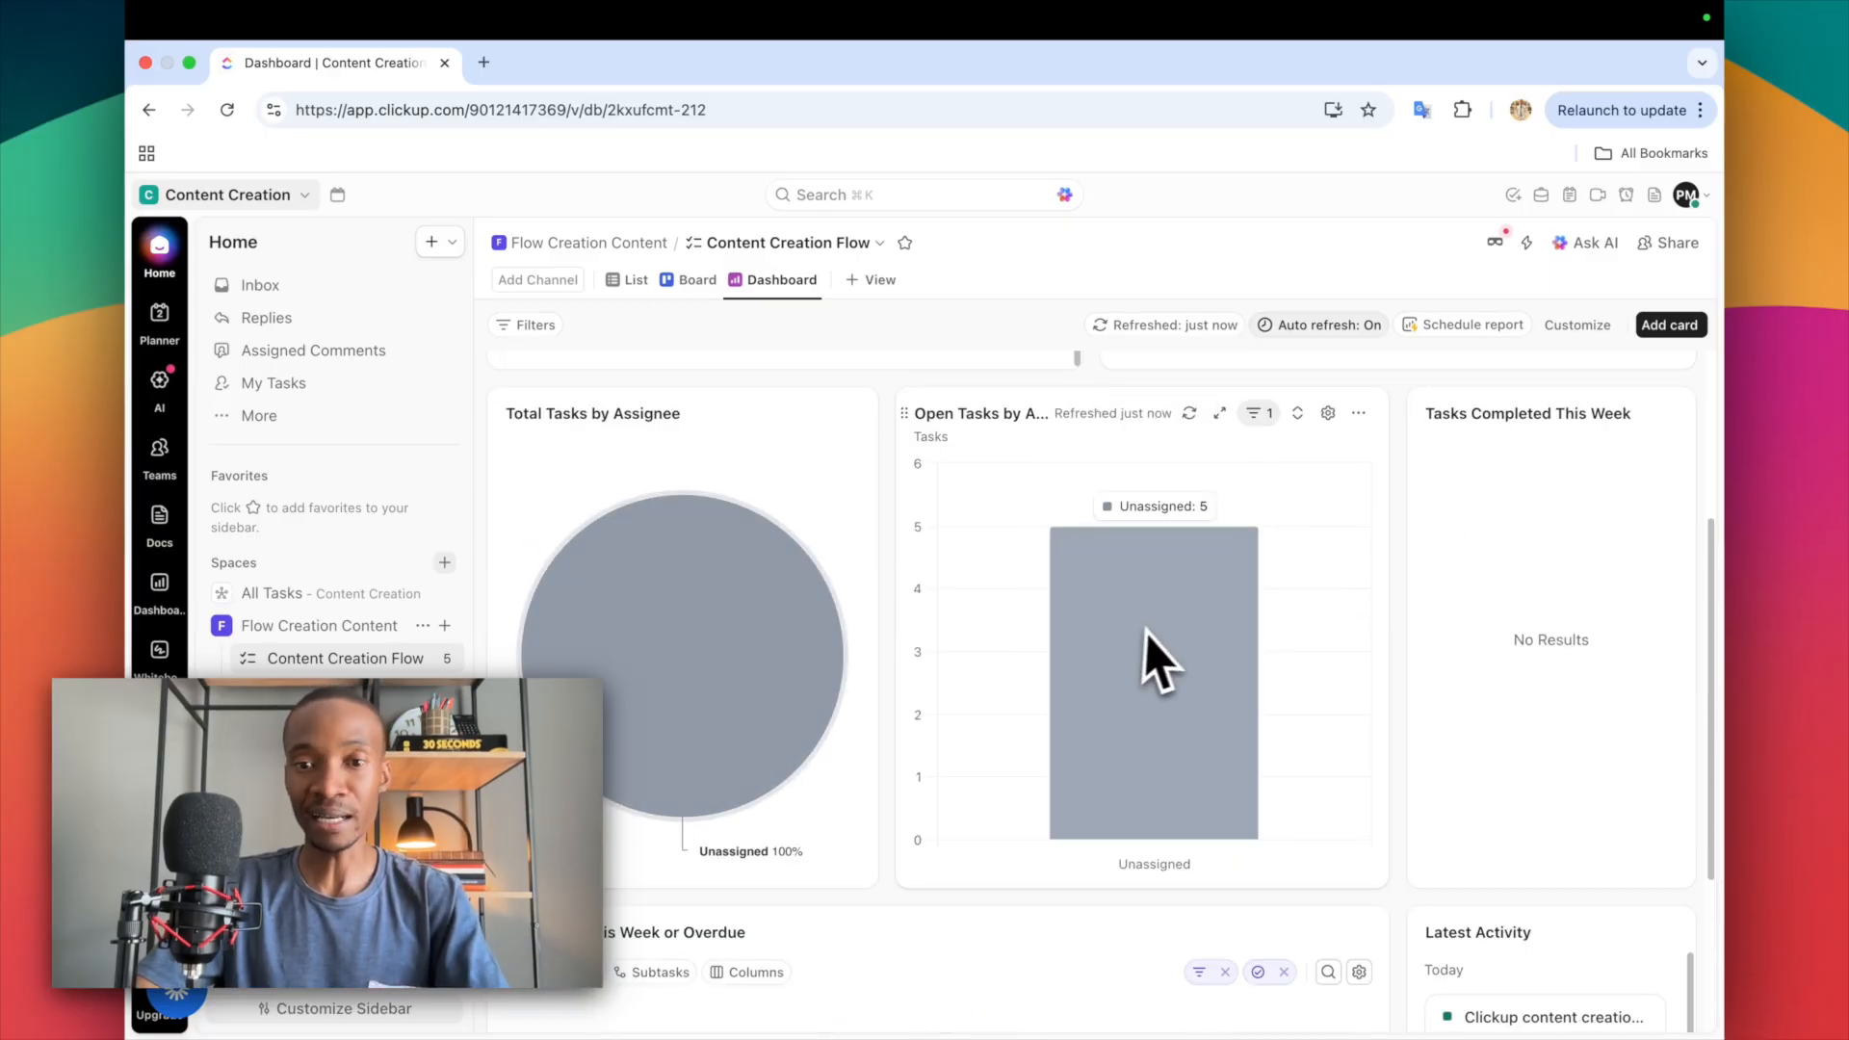
scroll(1066, 627, up, 1)
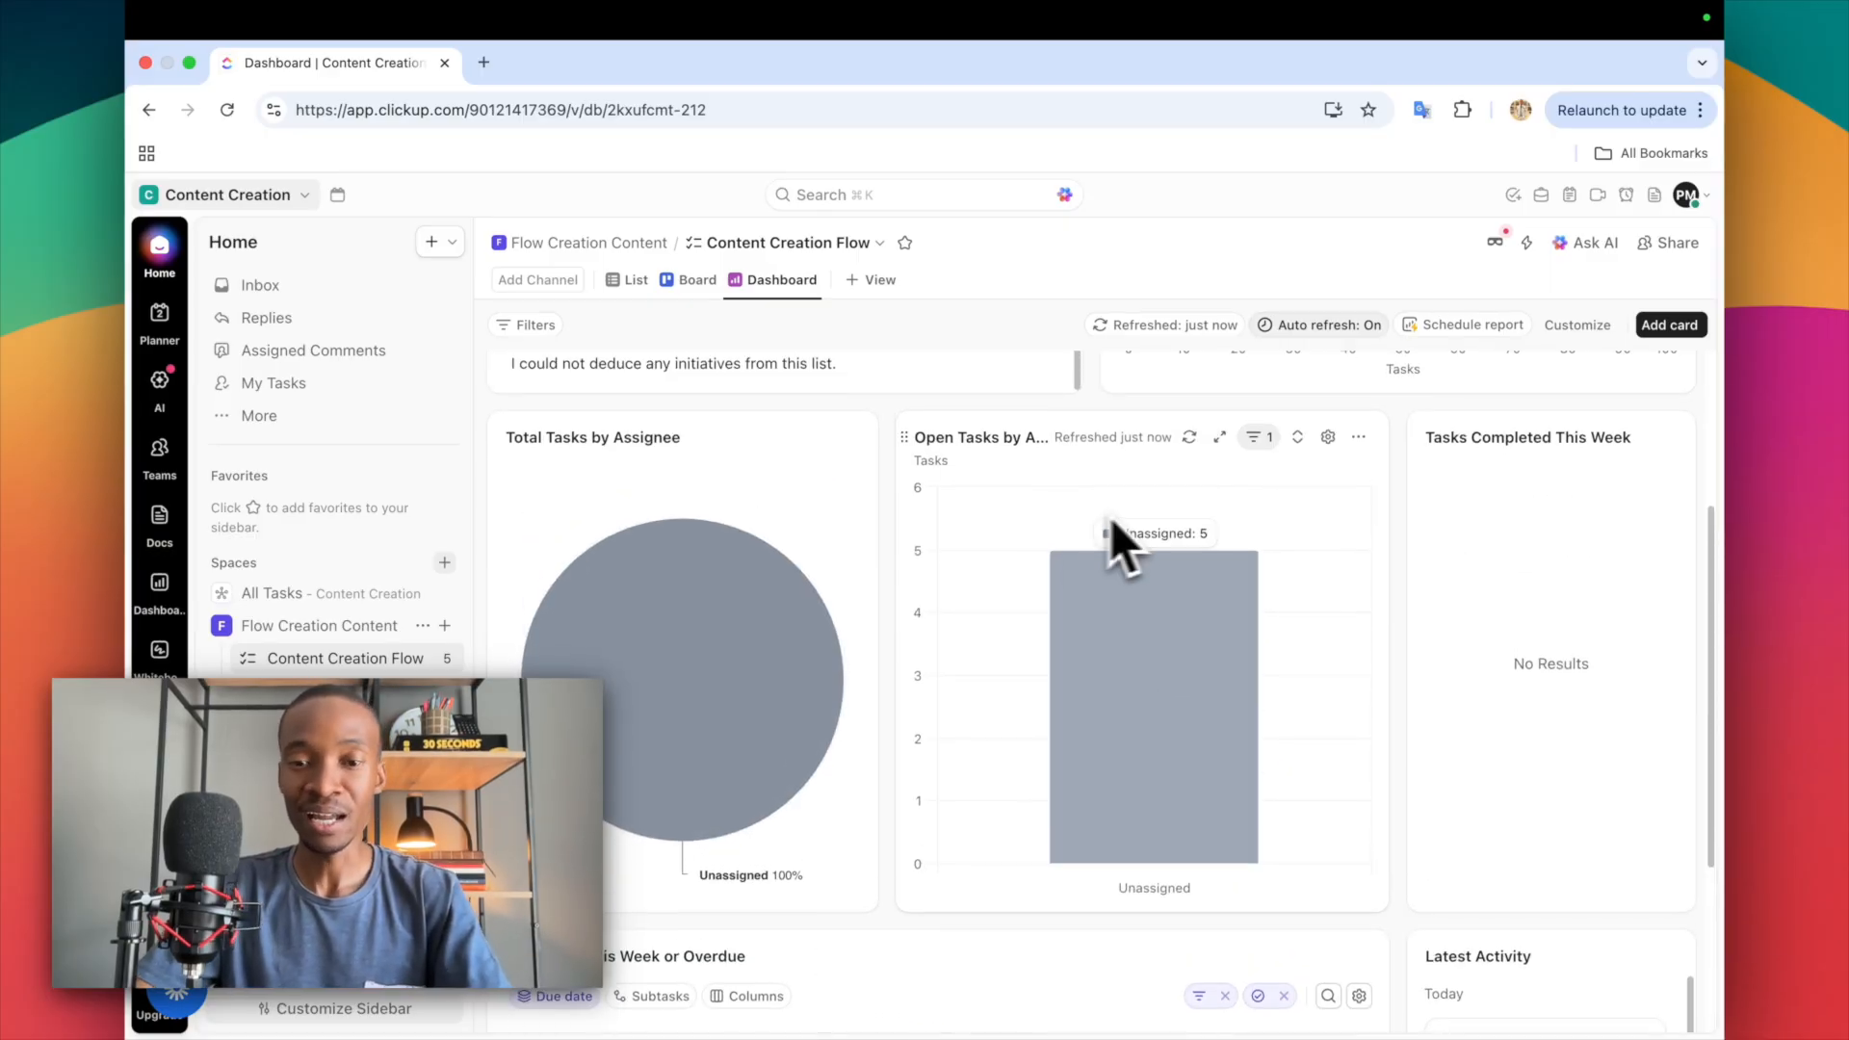
scroll(1111, 518, down, 2)
scroll(1106, 511, up, 5)
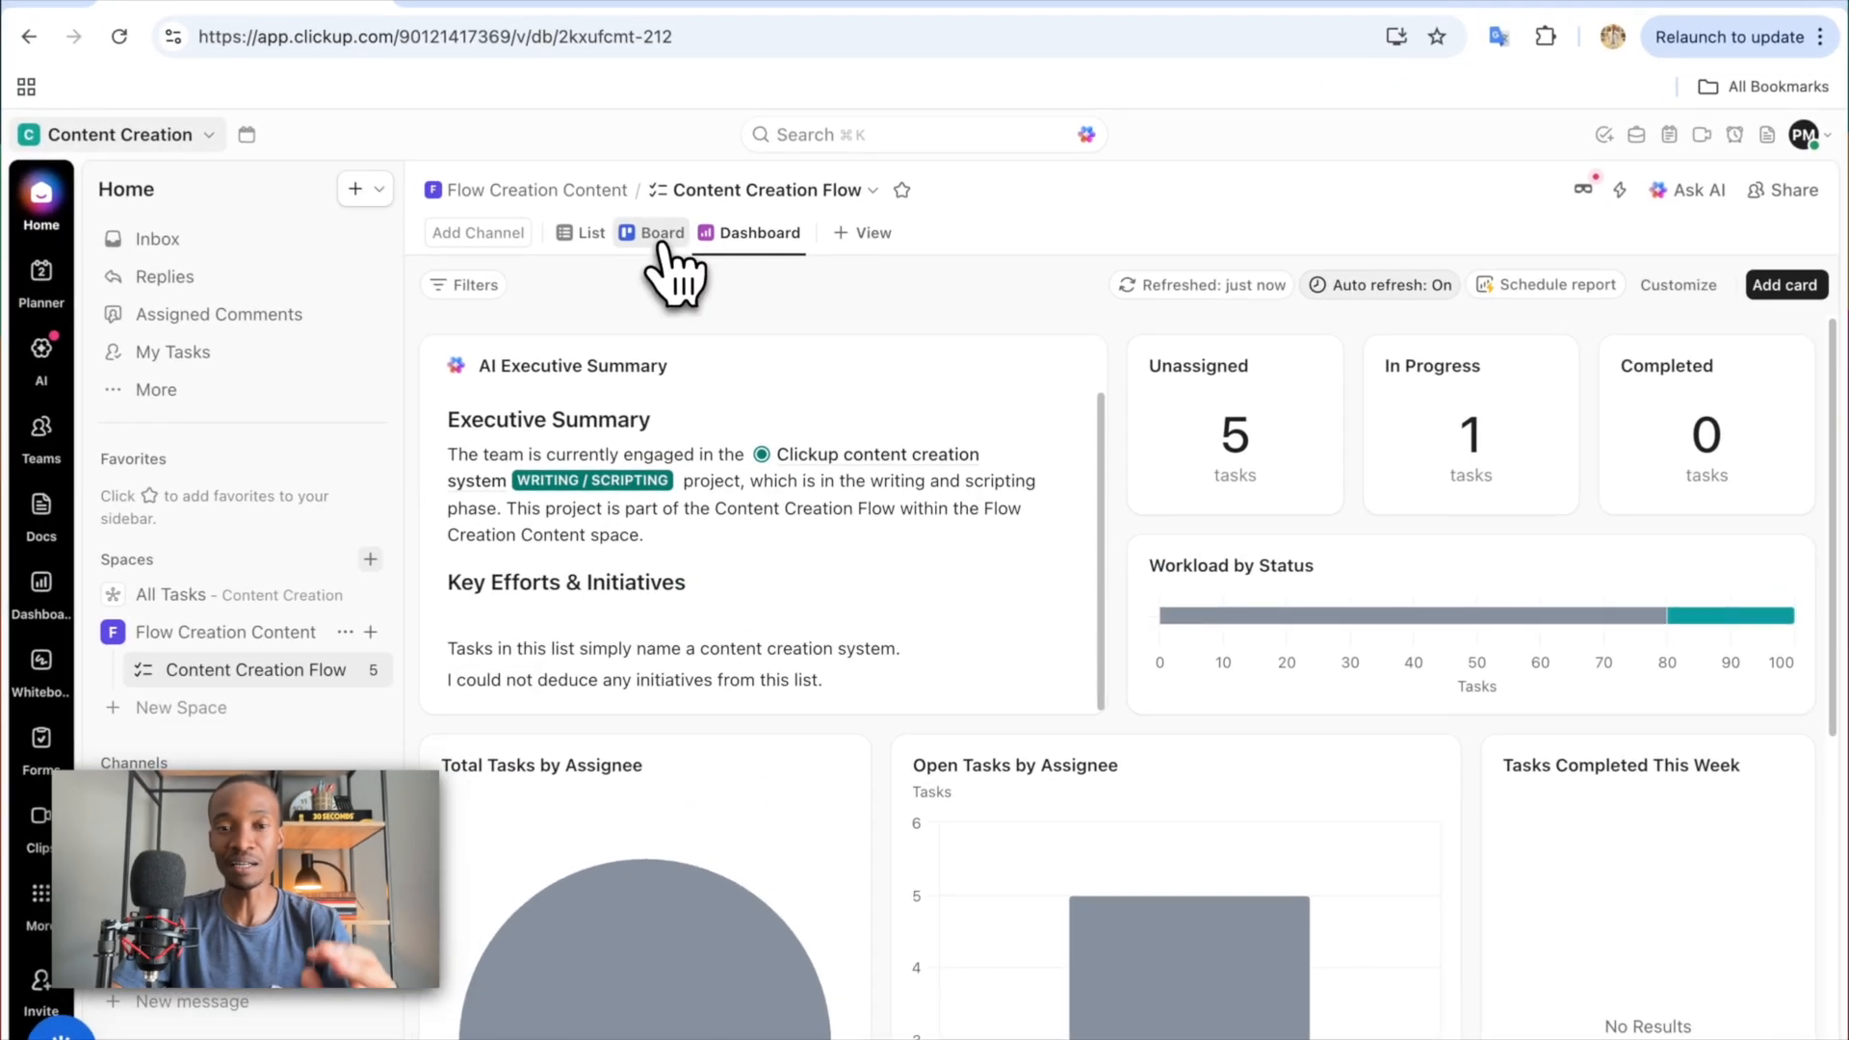
- Look at the Content Creation Flow list in Board view again and return to List view
click(688, 279)
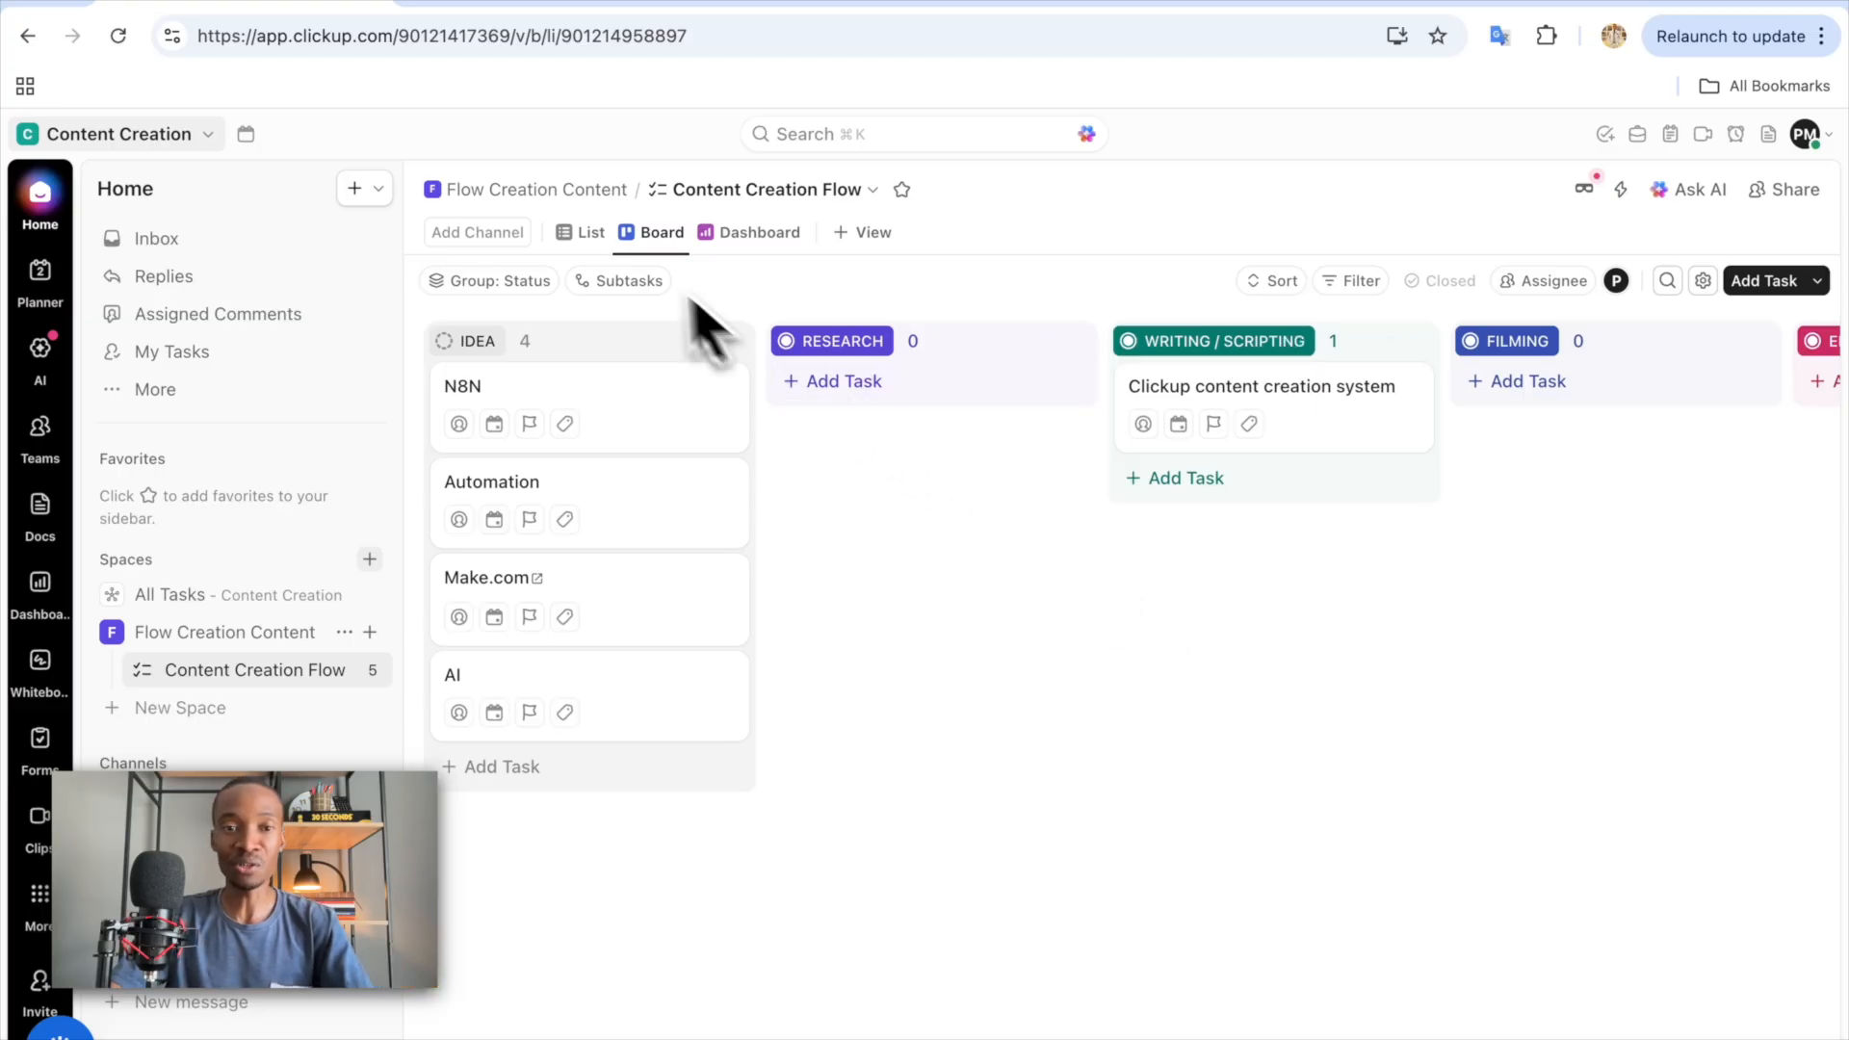
click(589, 234)
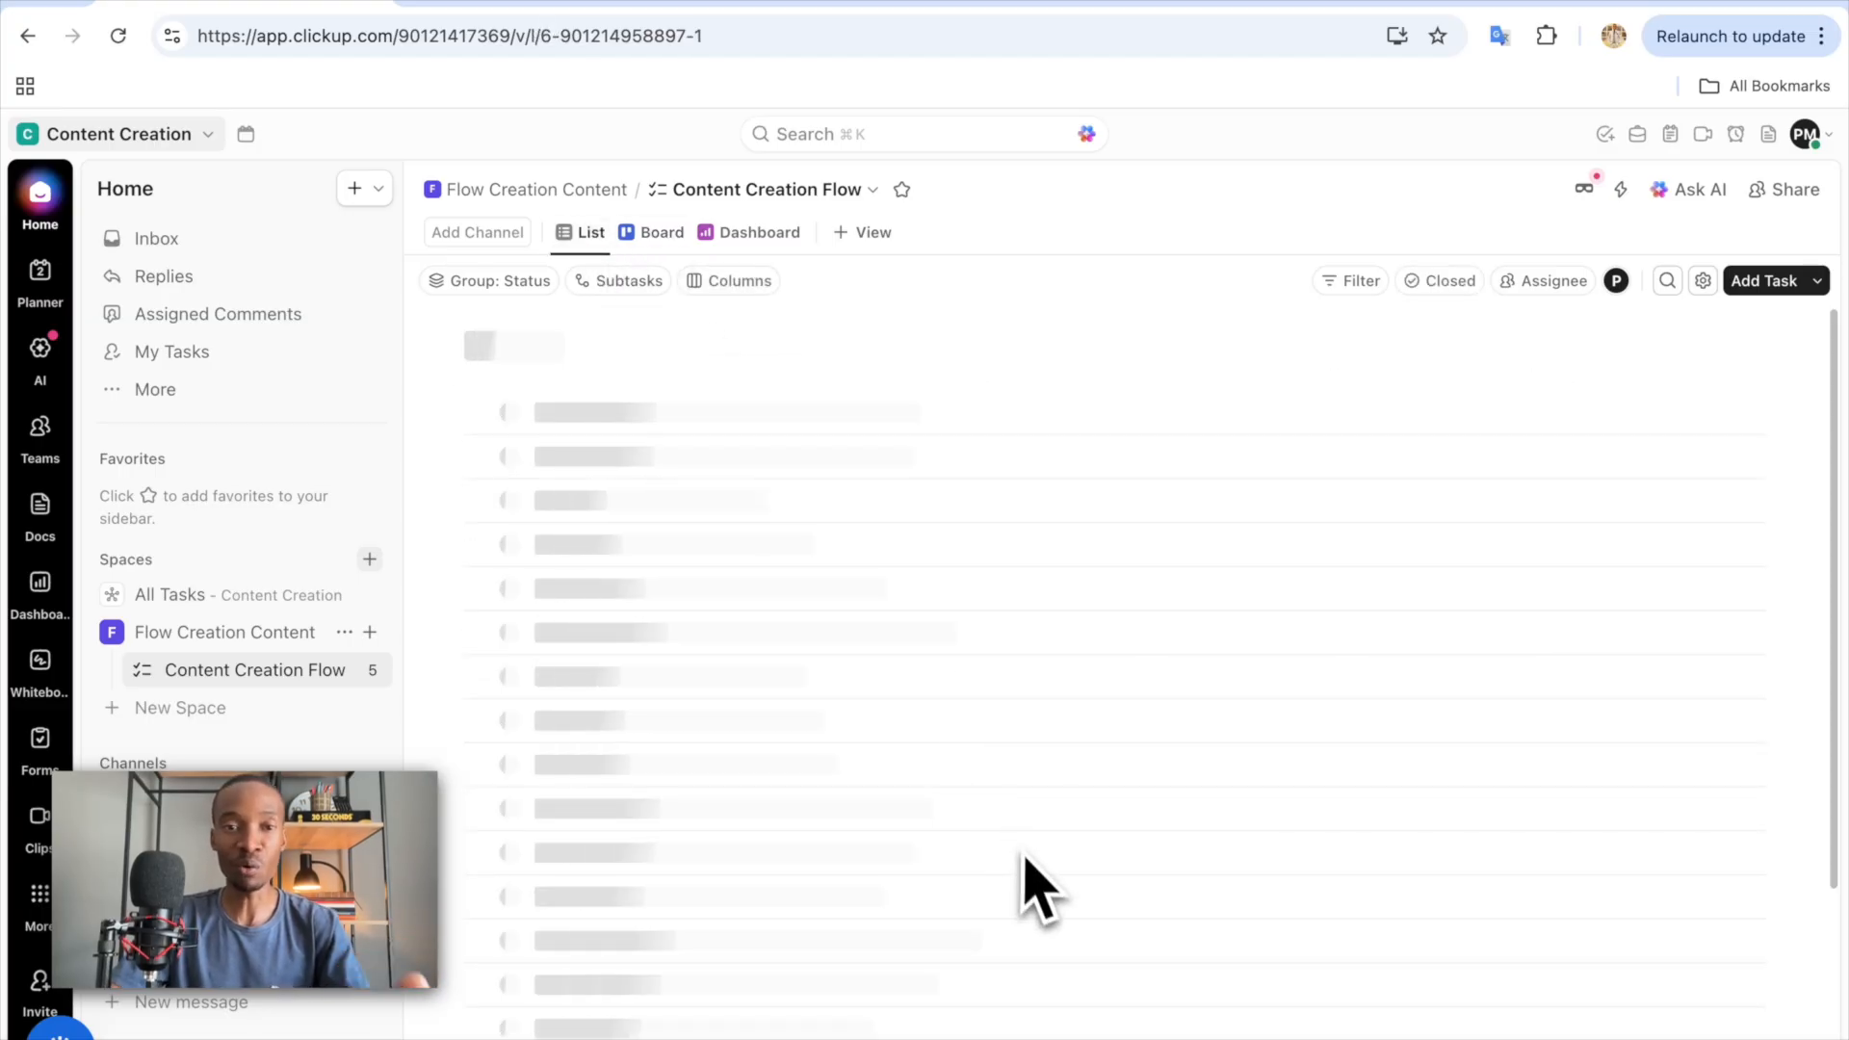